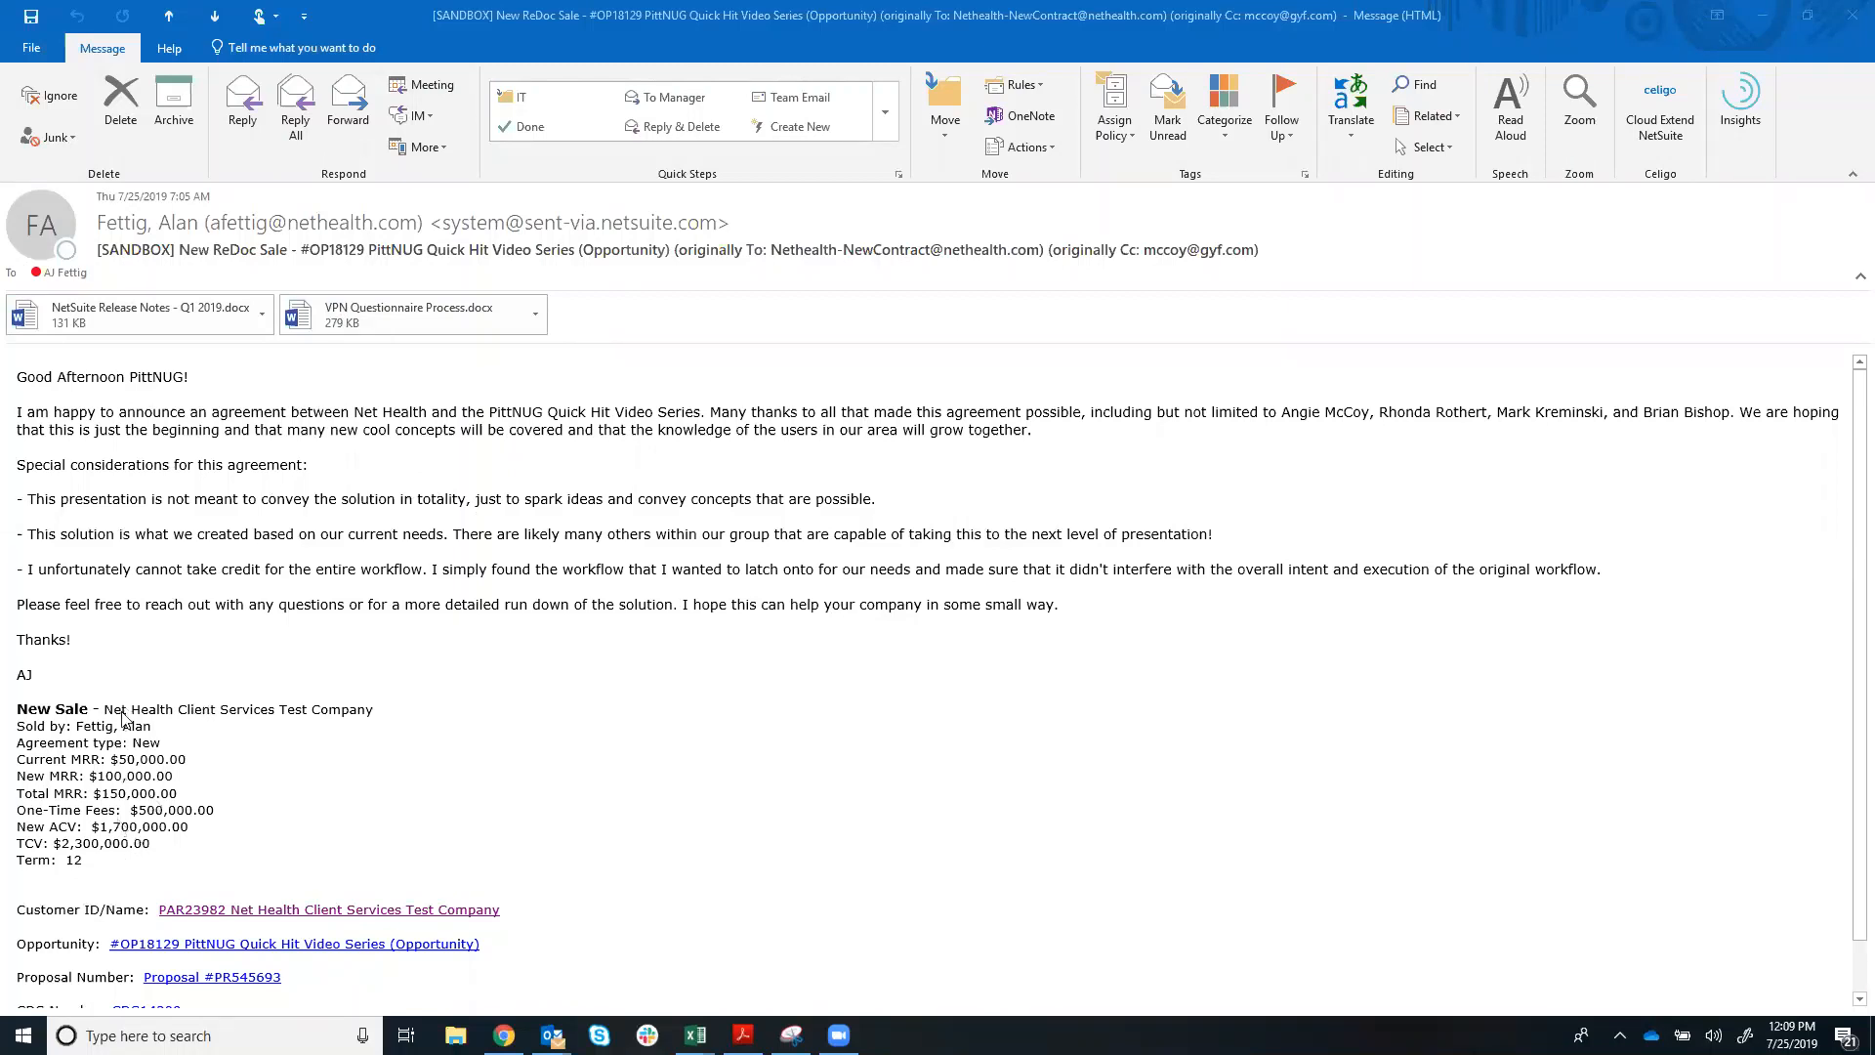
- Open the opportunity linked in the New Sale email, close the superfluous browser tabs and make the opportunity the first tab
scroll(317, 771, "down", 1)
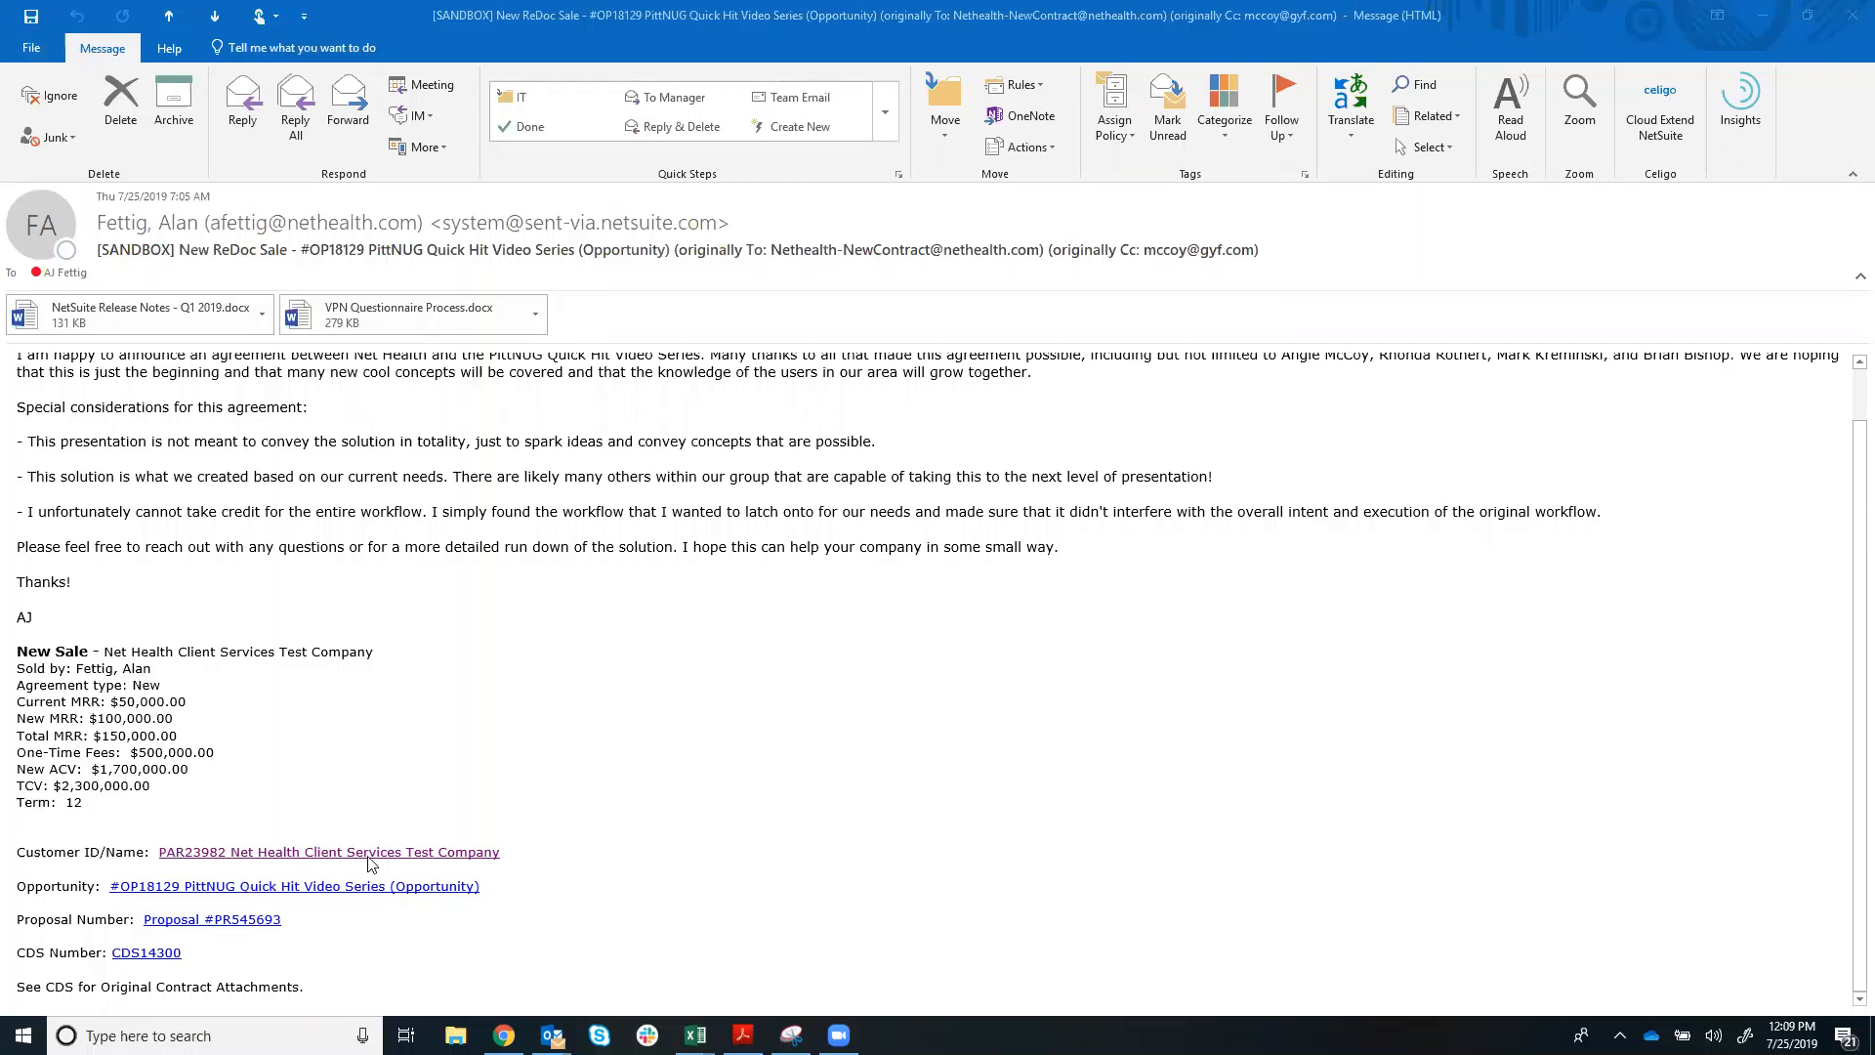
left_click(191, 889)
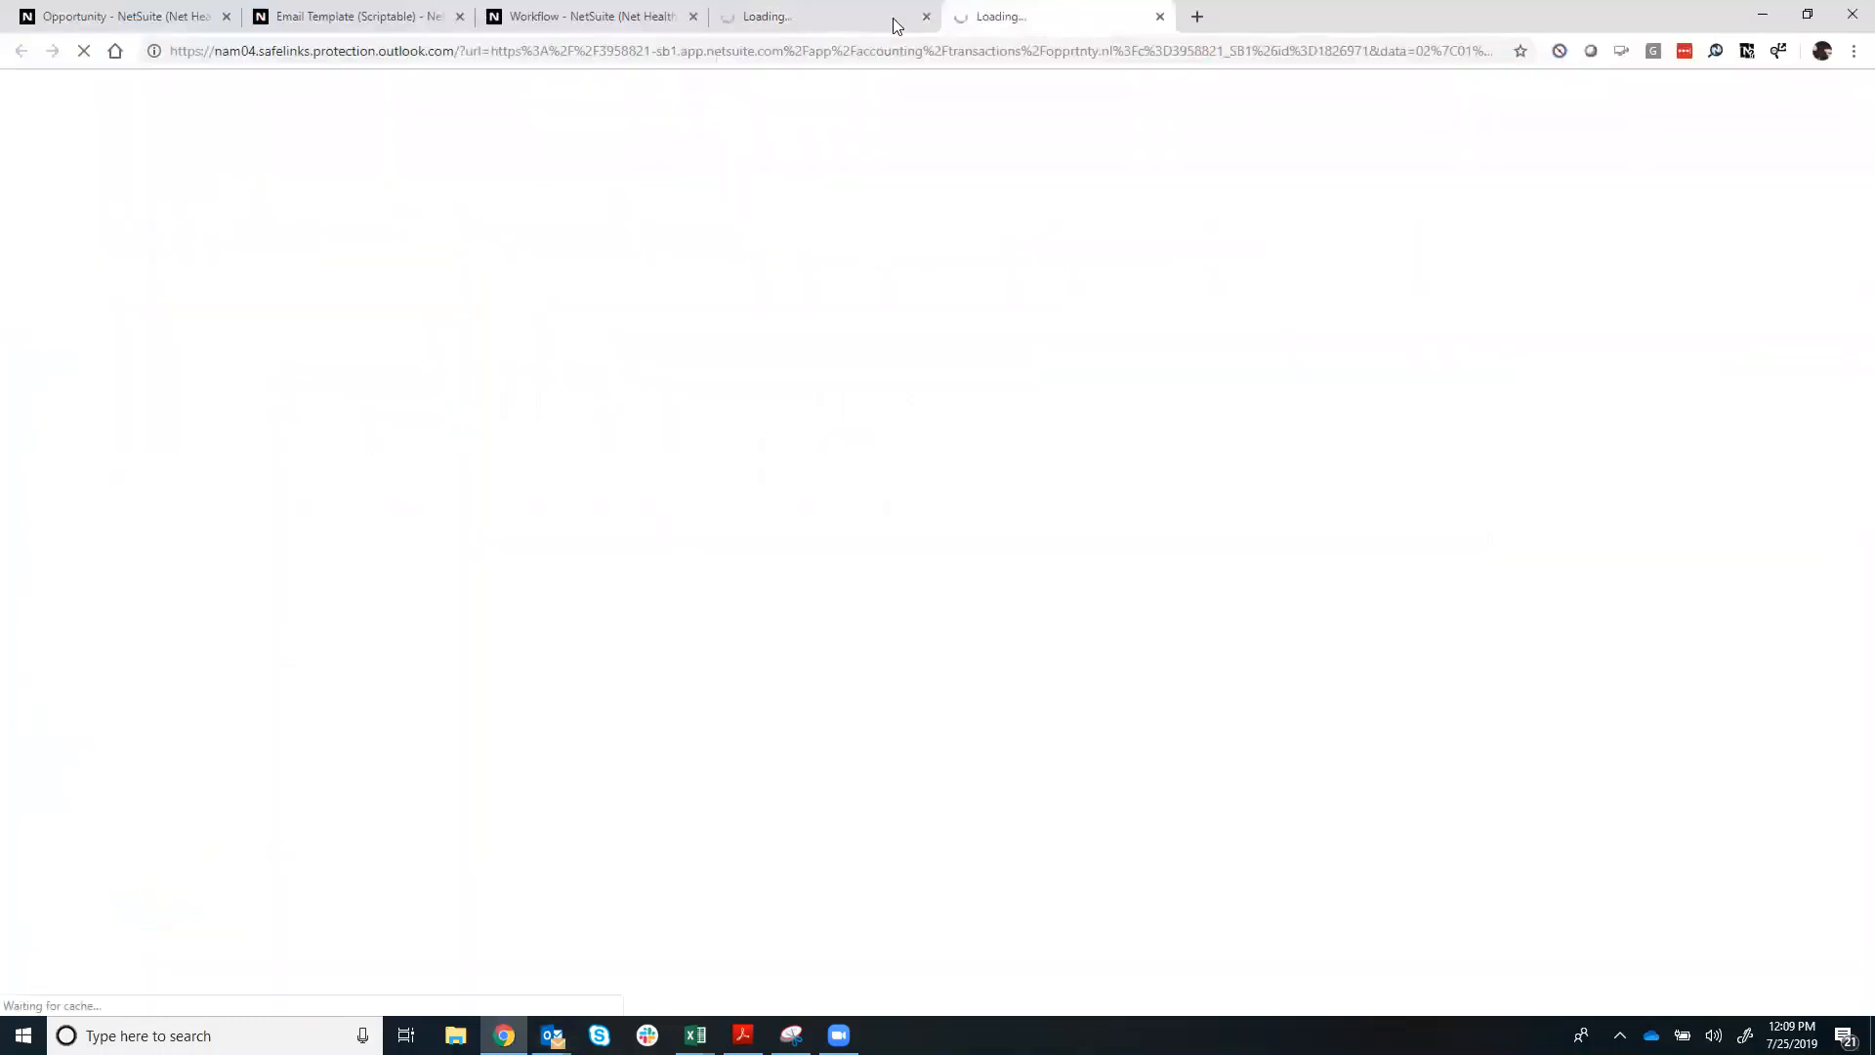
left_click(926, 17)
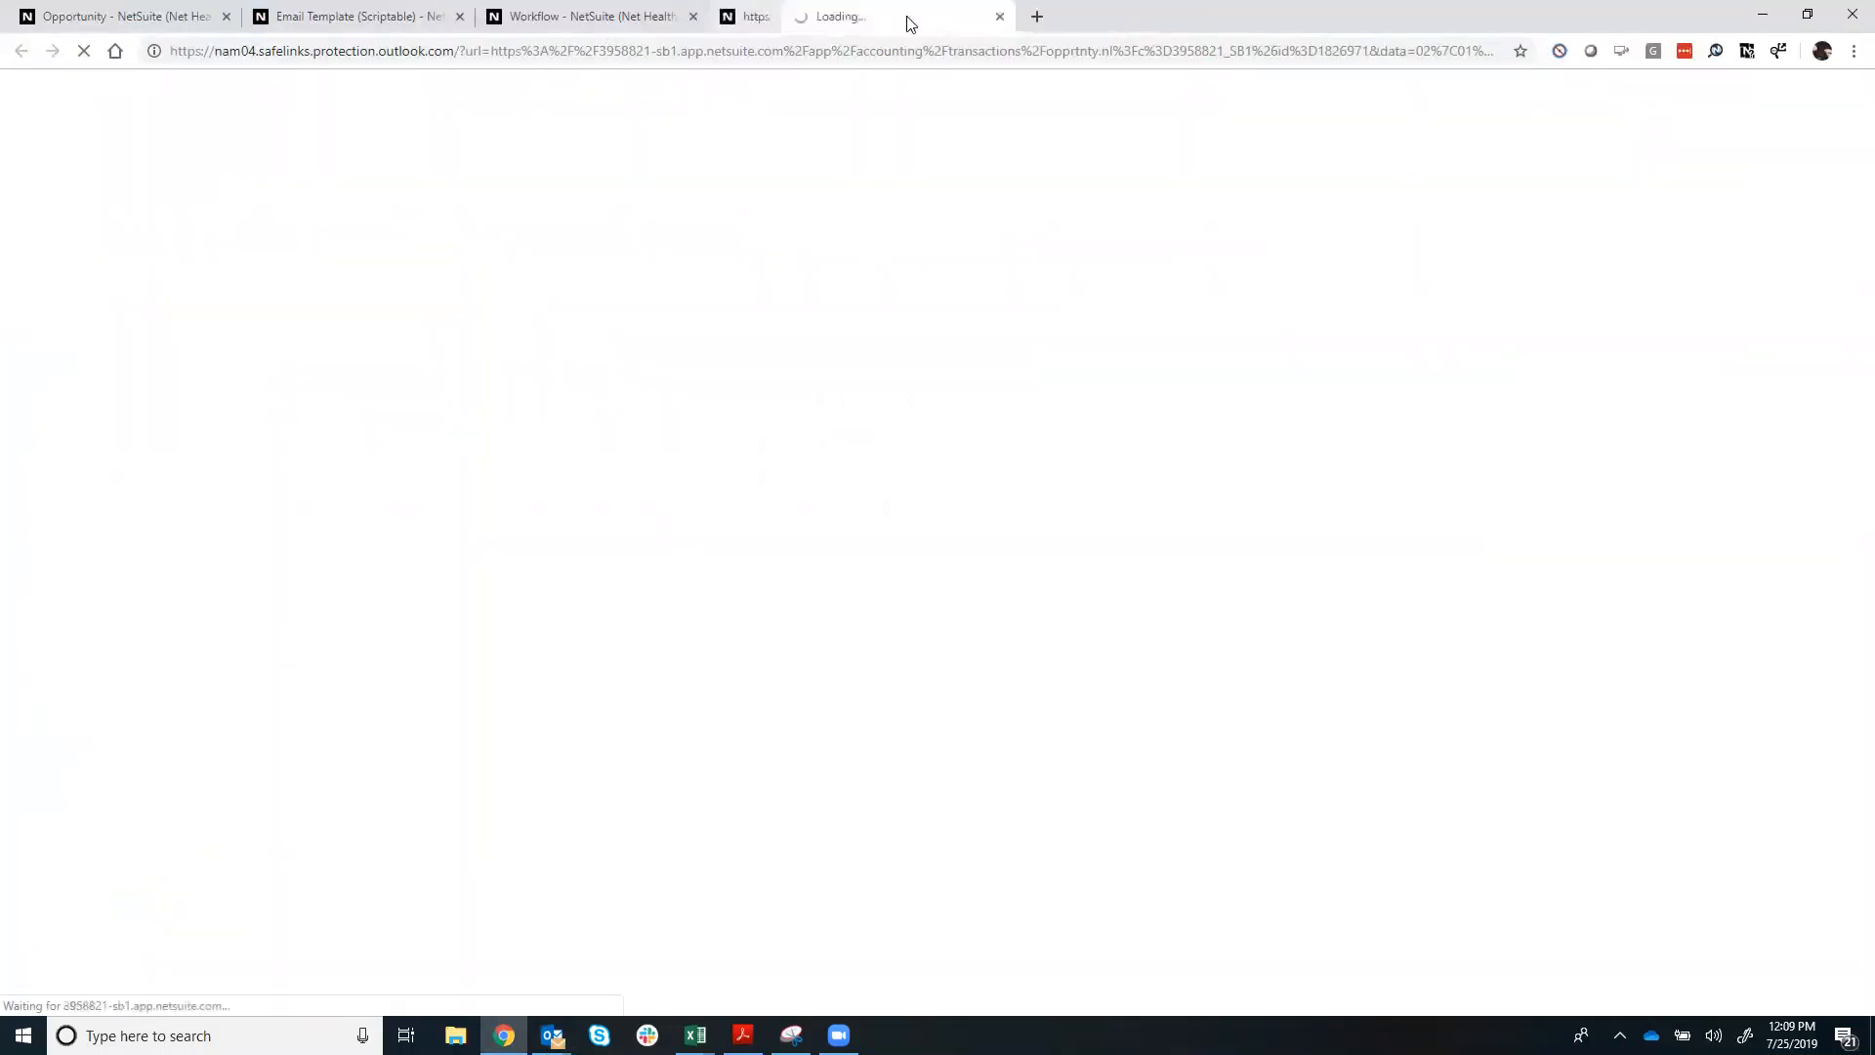
left_click(226, 17)
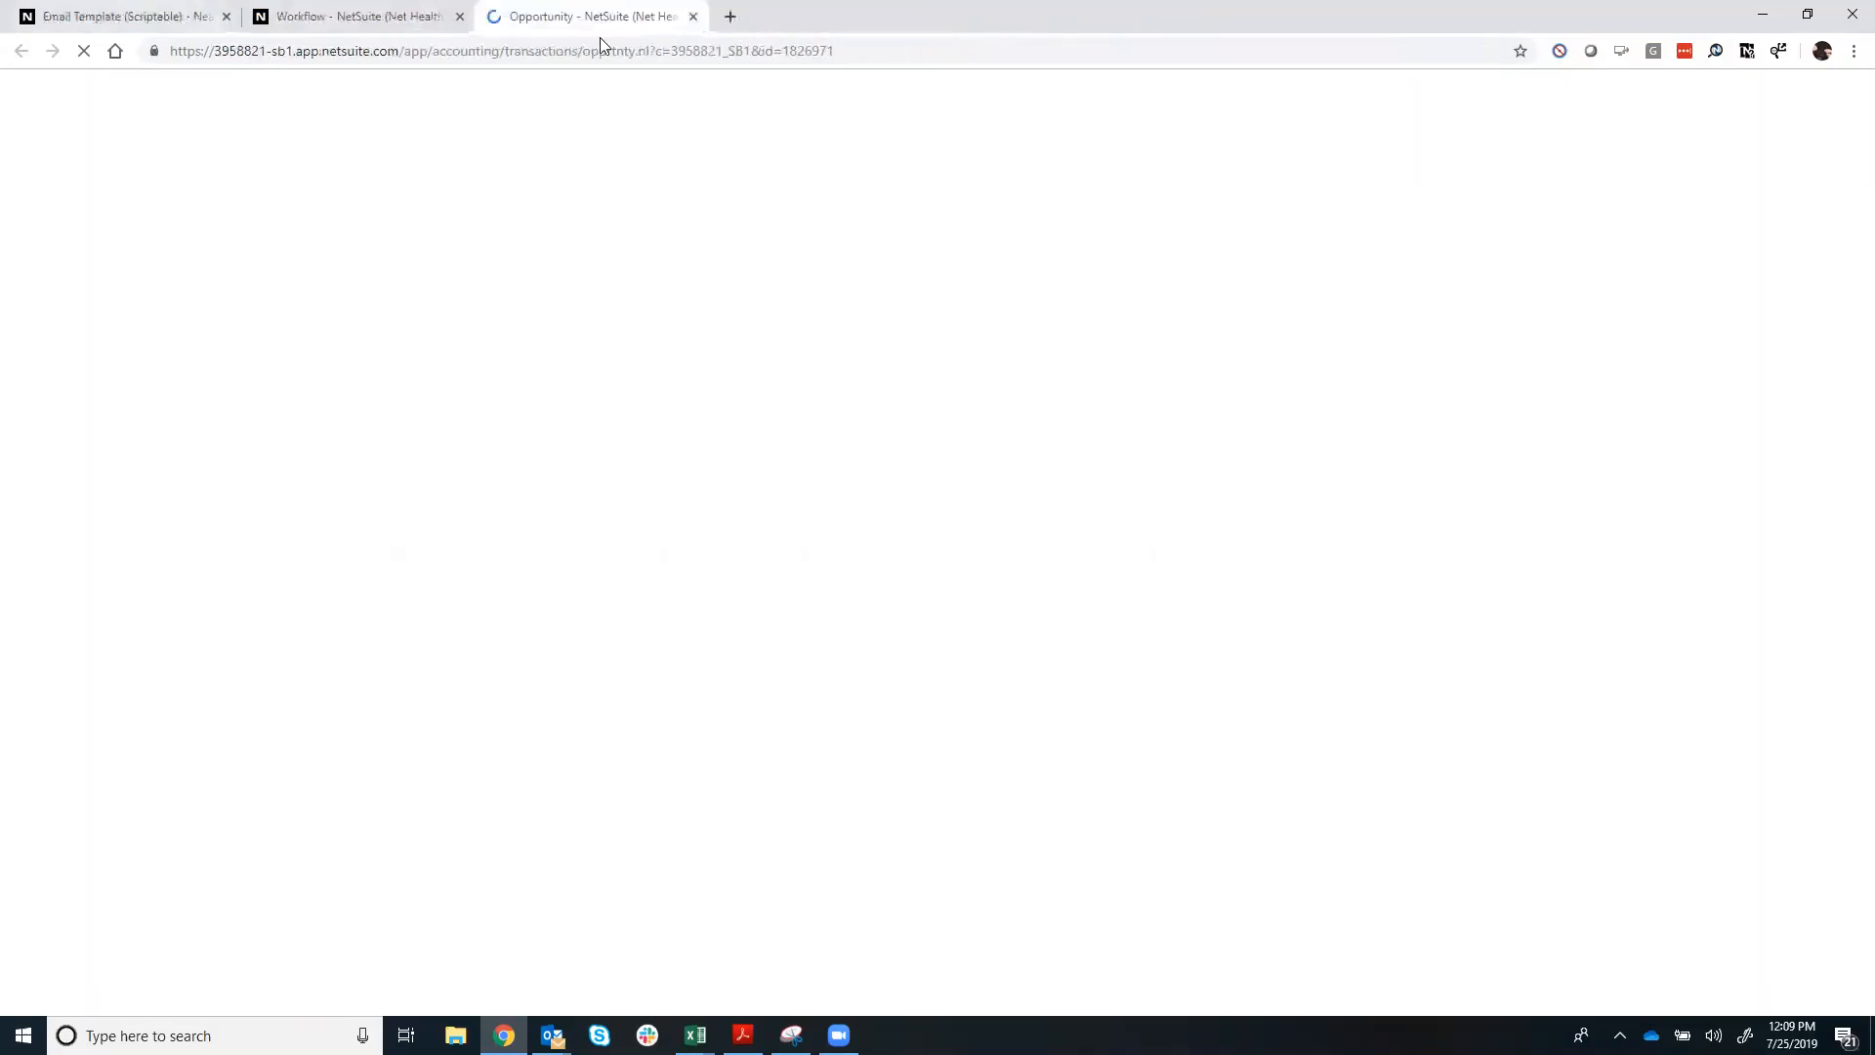
left_click_drag(570, 25, 105, 27)
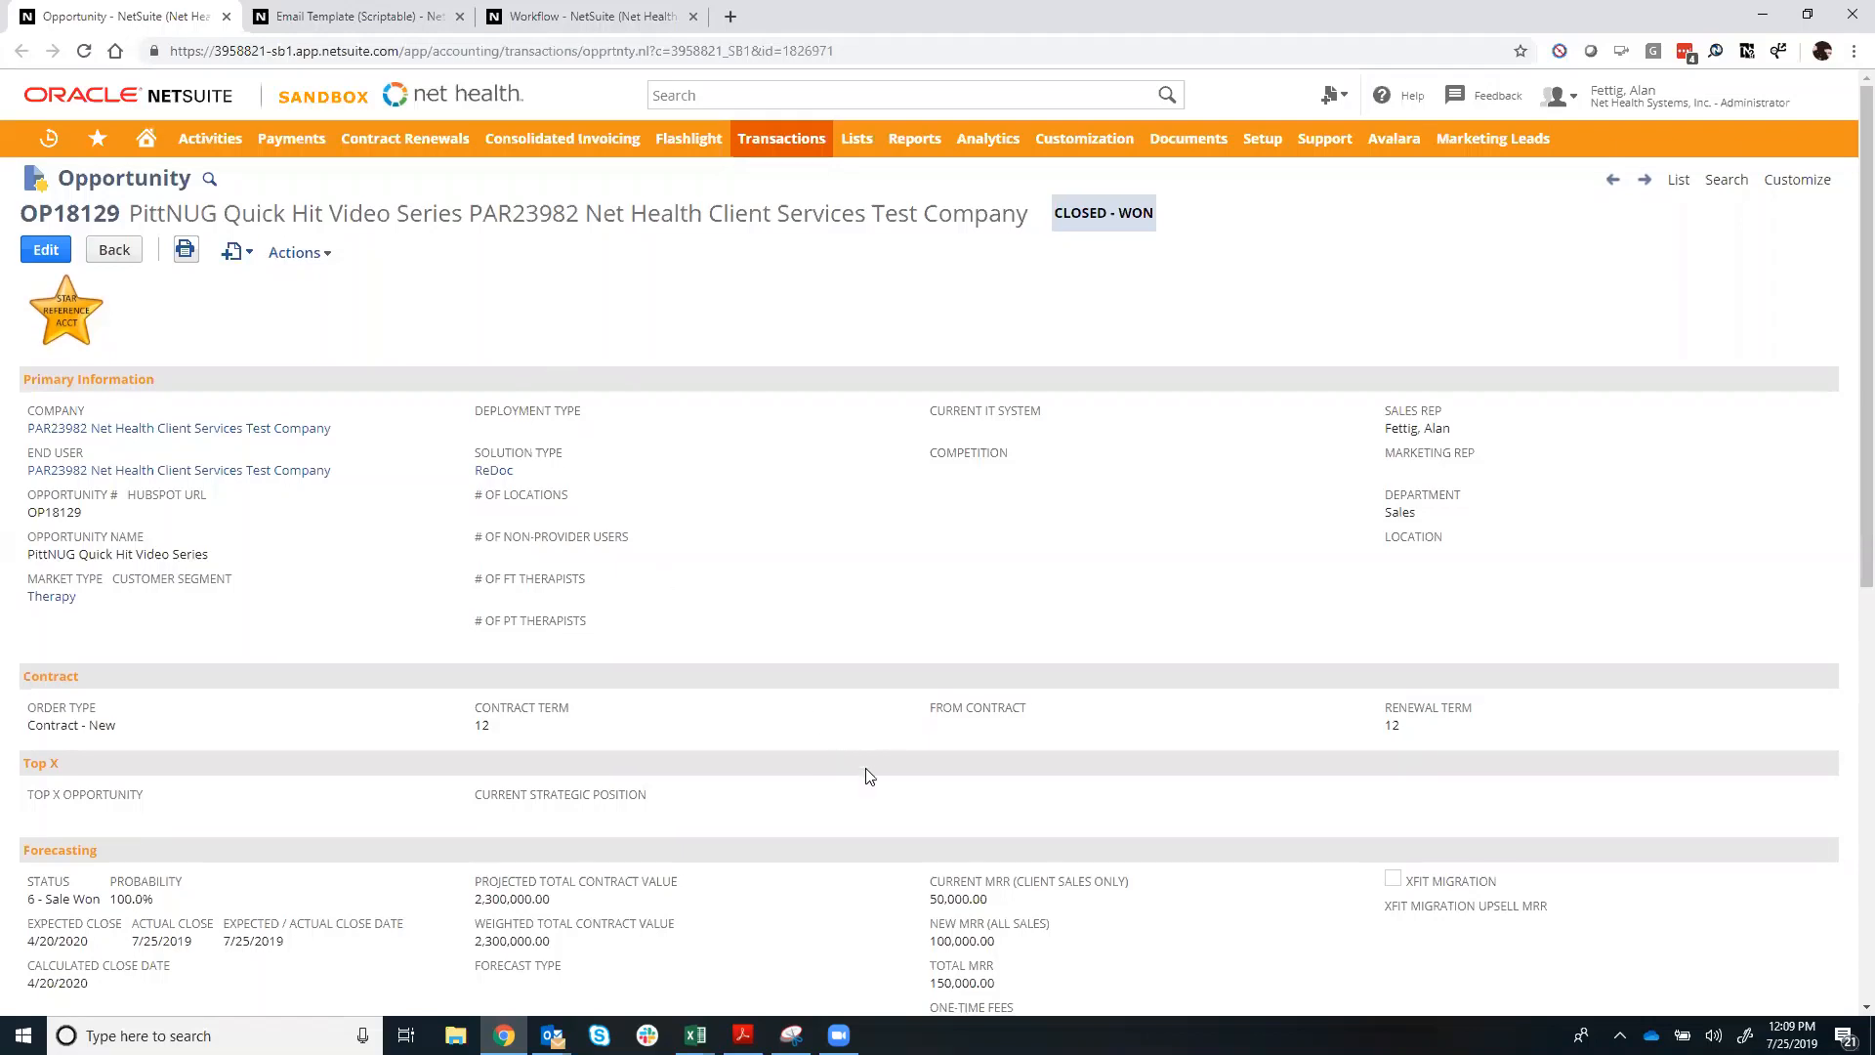
- Review the opportunity's contract and forecasting details and open its PittNUG Quick Hit Video Series proposal from the sales records
scroll(849, 771, "down", 2)
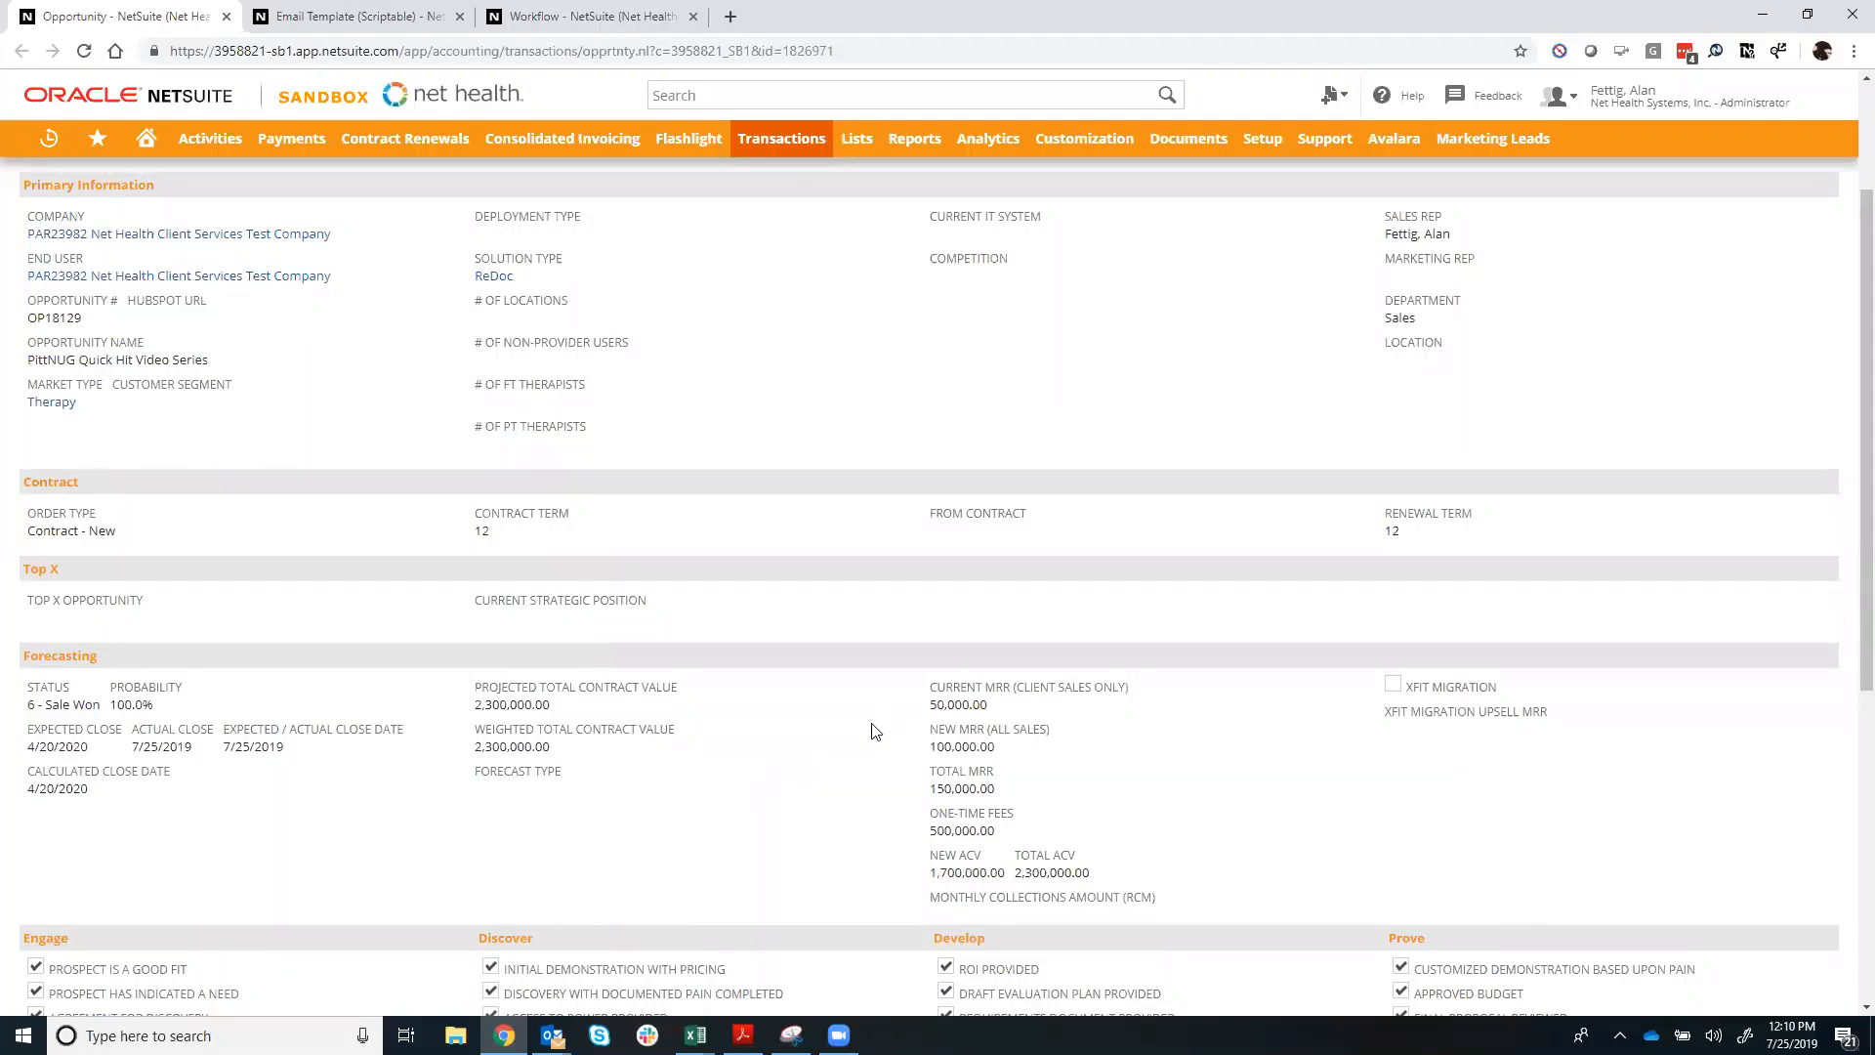
scroll(863, 756, "up", 1)
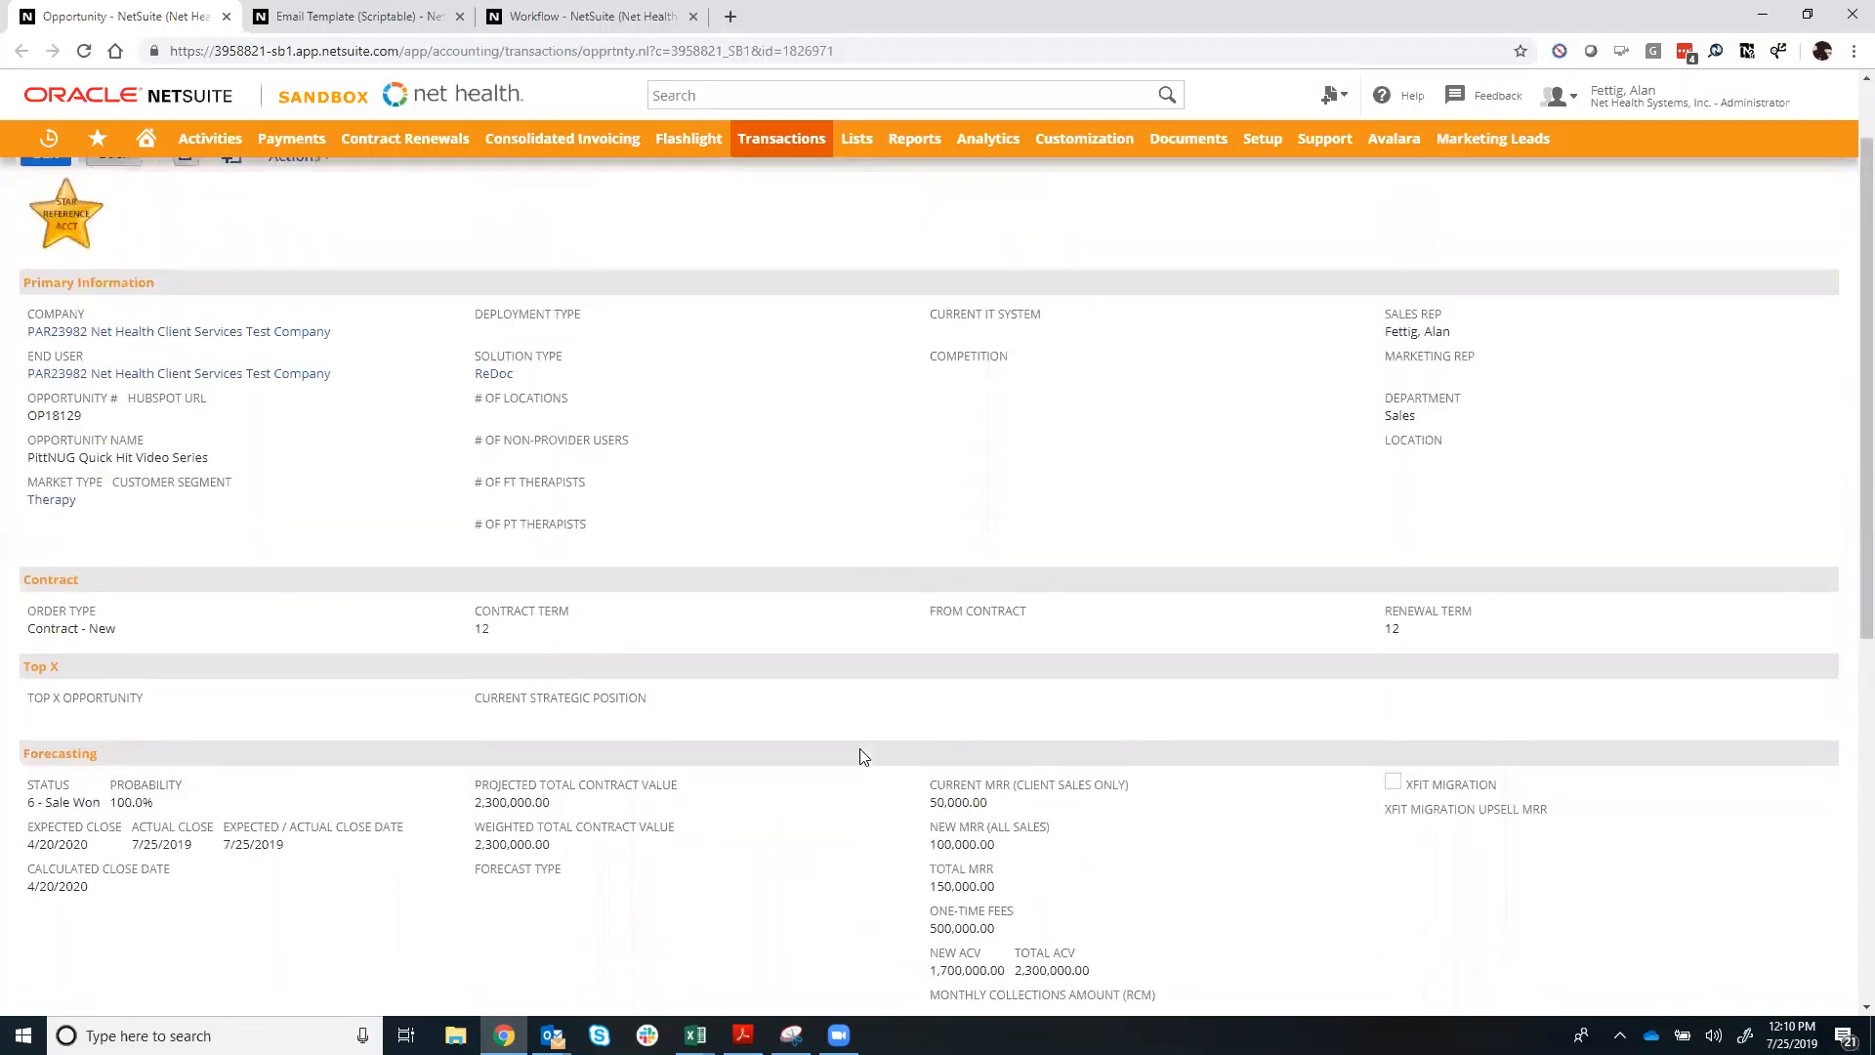
scroll(864, 757, "up", 1)
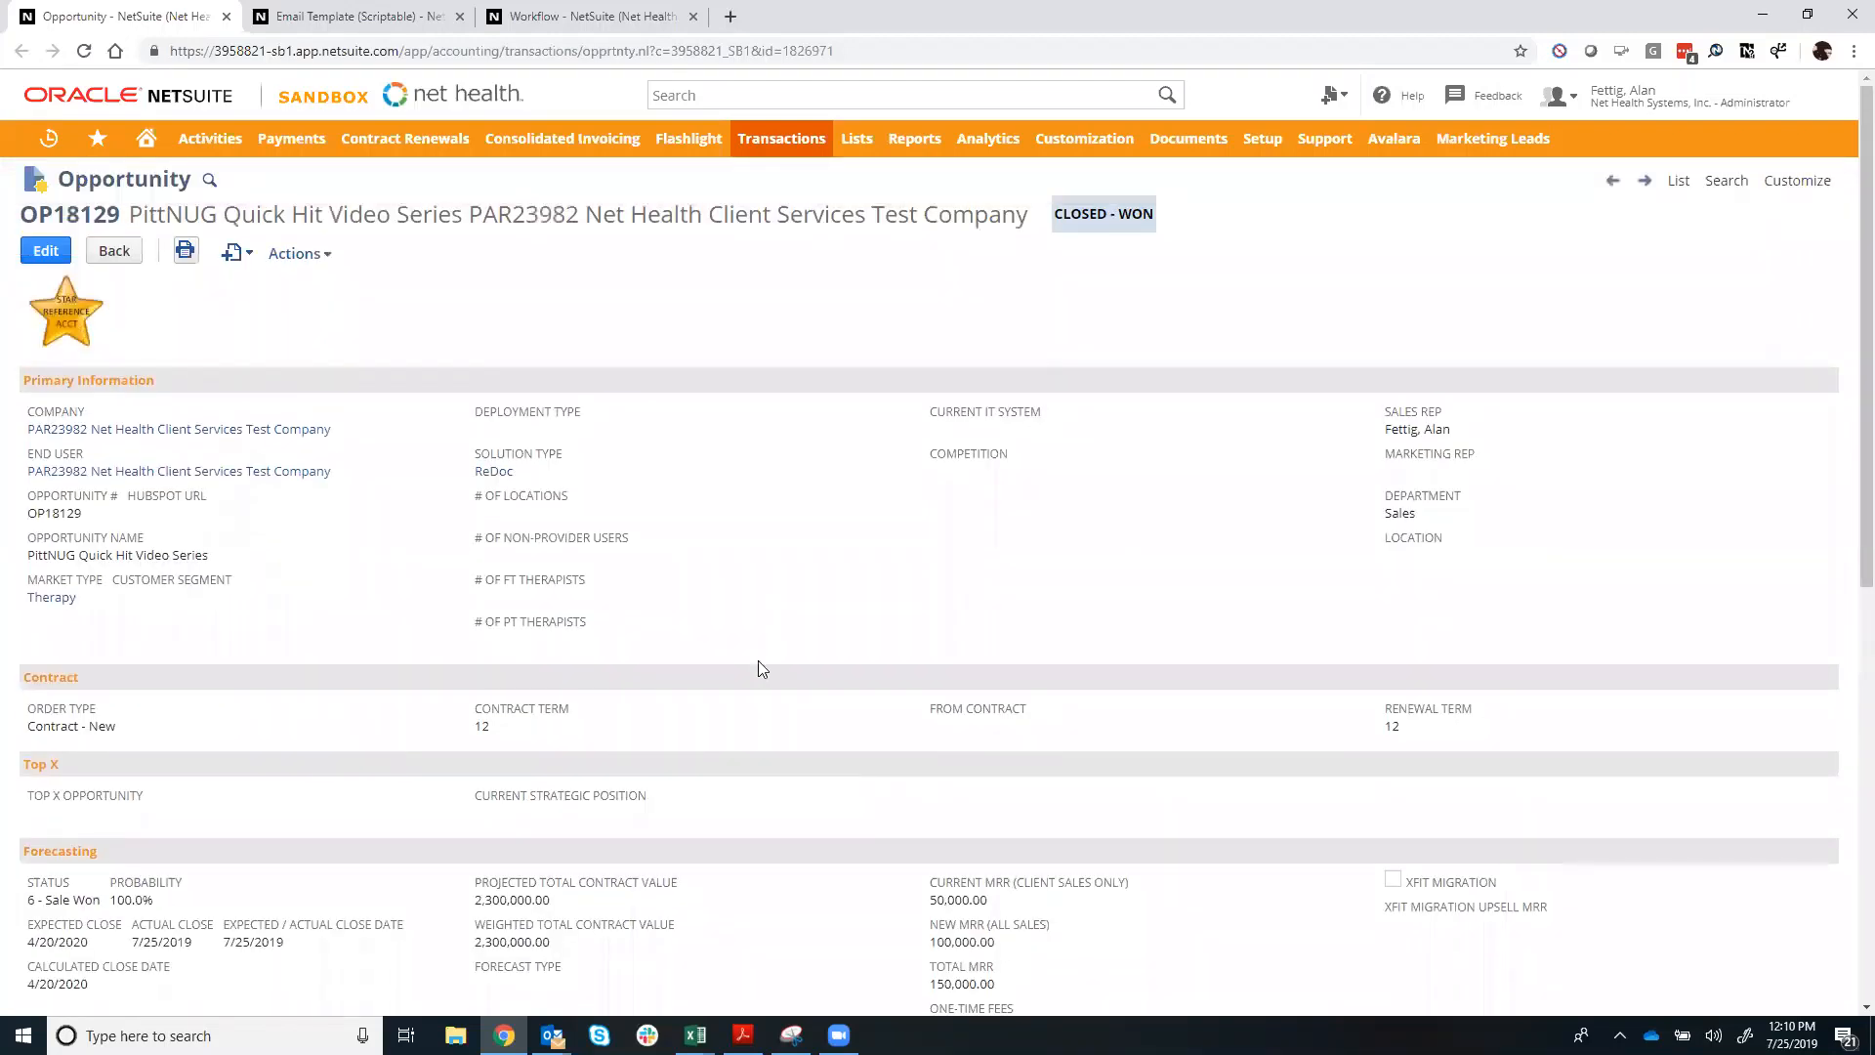
scroll(760, 669, "down", 7)
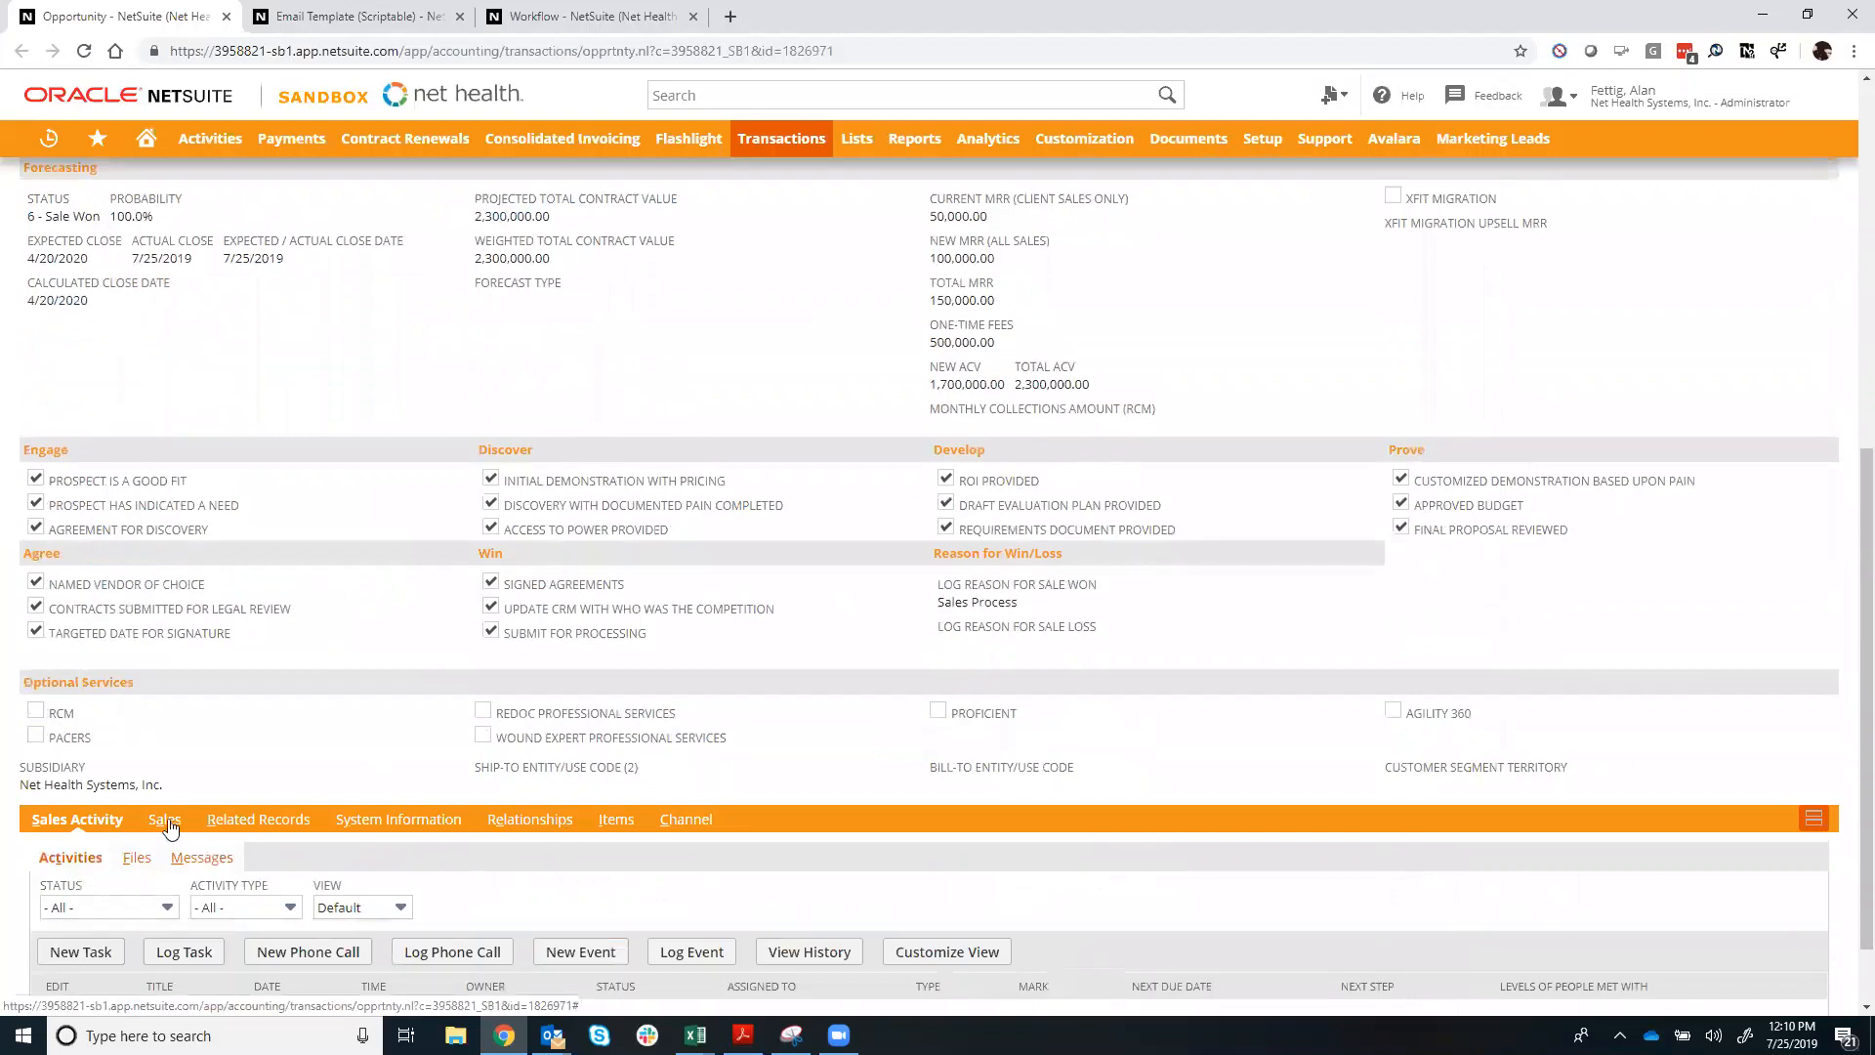
left_click(164, 821)
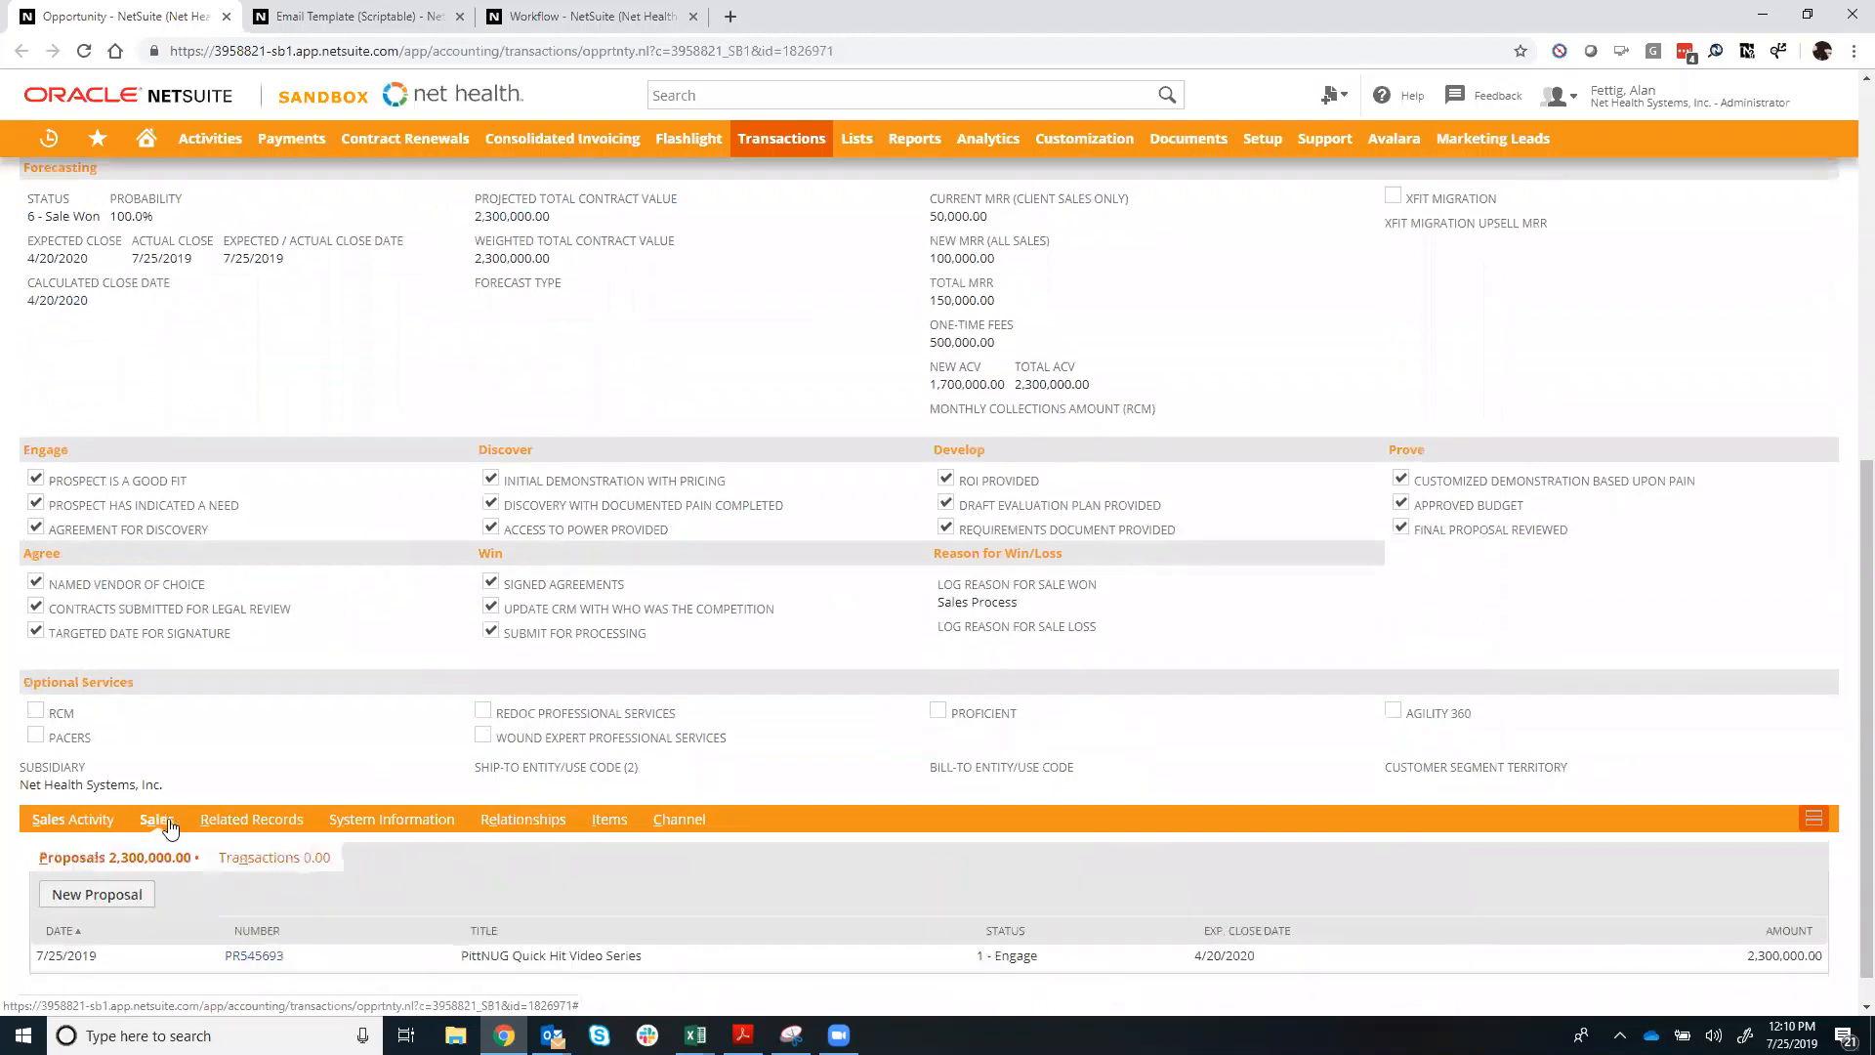
left_click(269, 964)
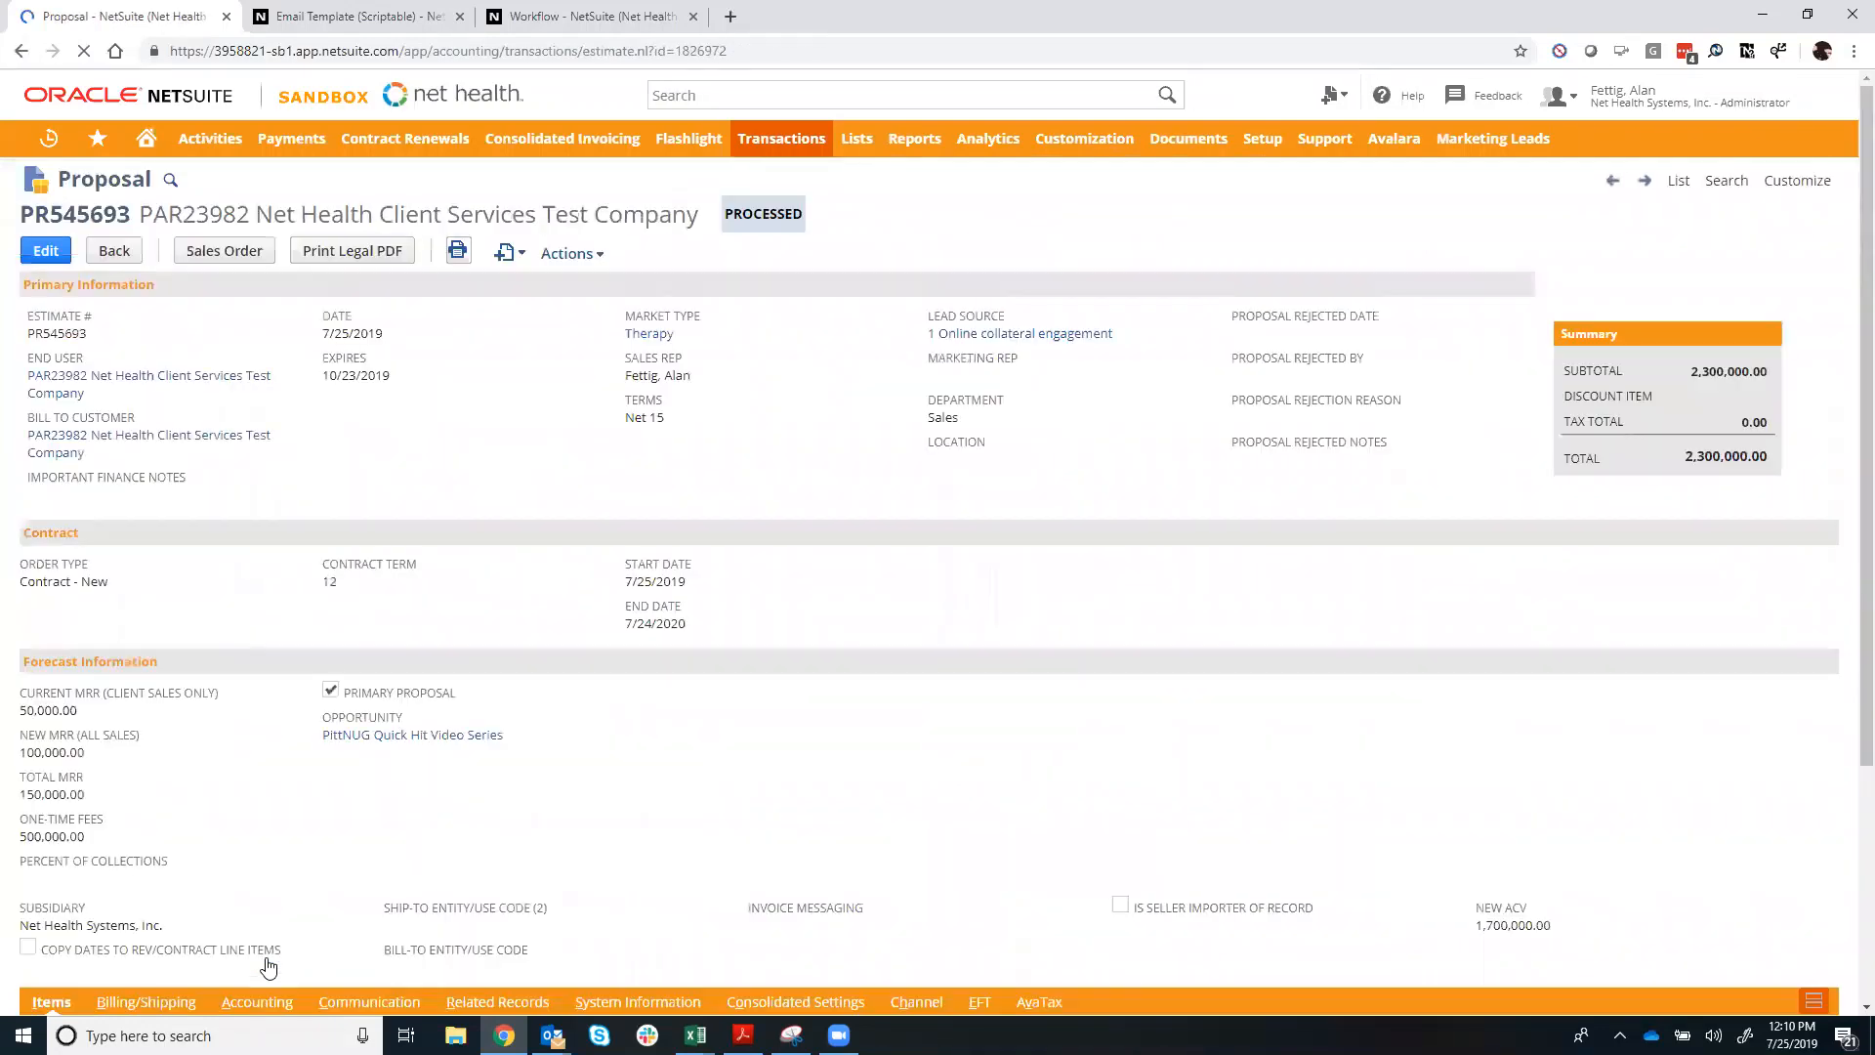
- Review the proposal's line items and open the contract data sheet among its related records
scroll(418, 761, "down", 4)
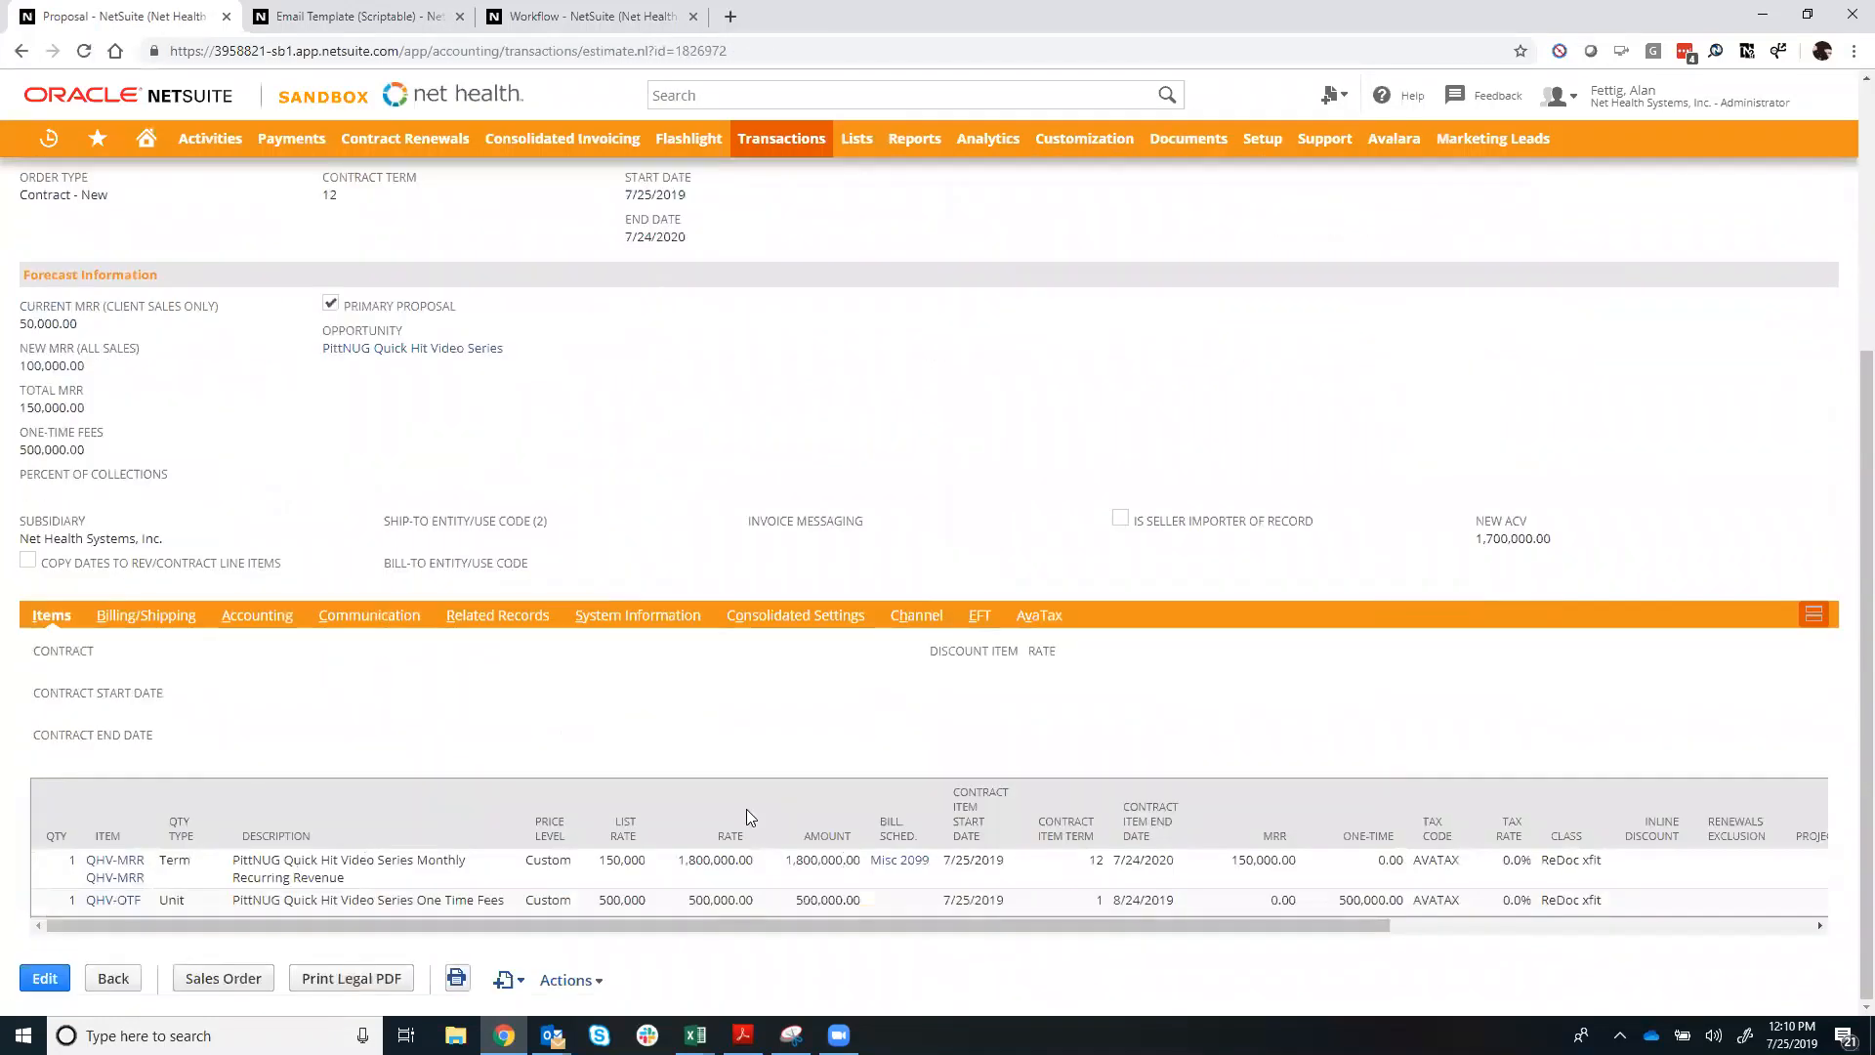
scroll(776, 832, "up", 1)
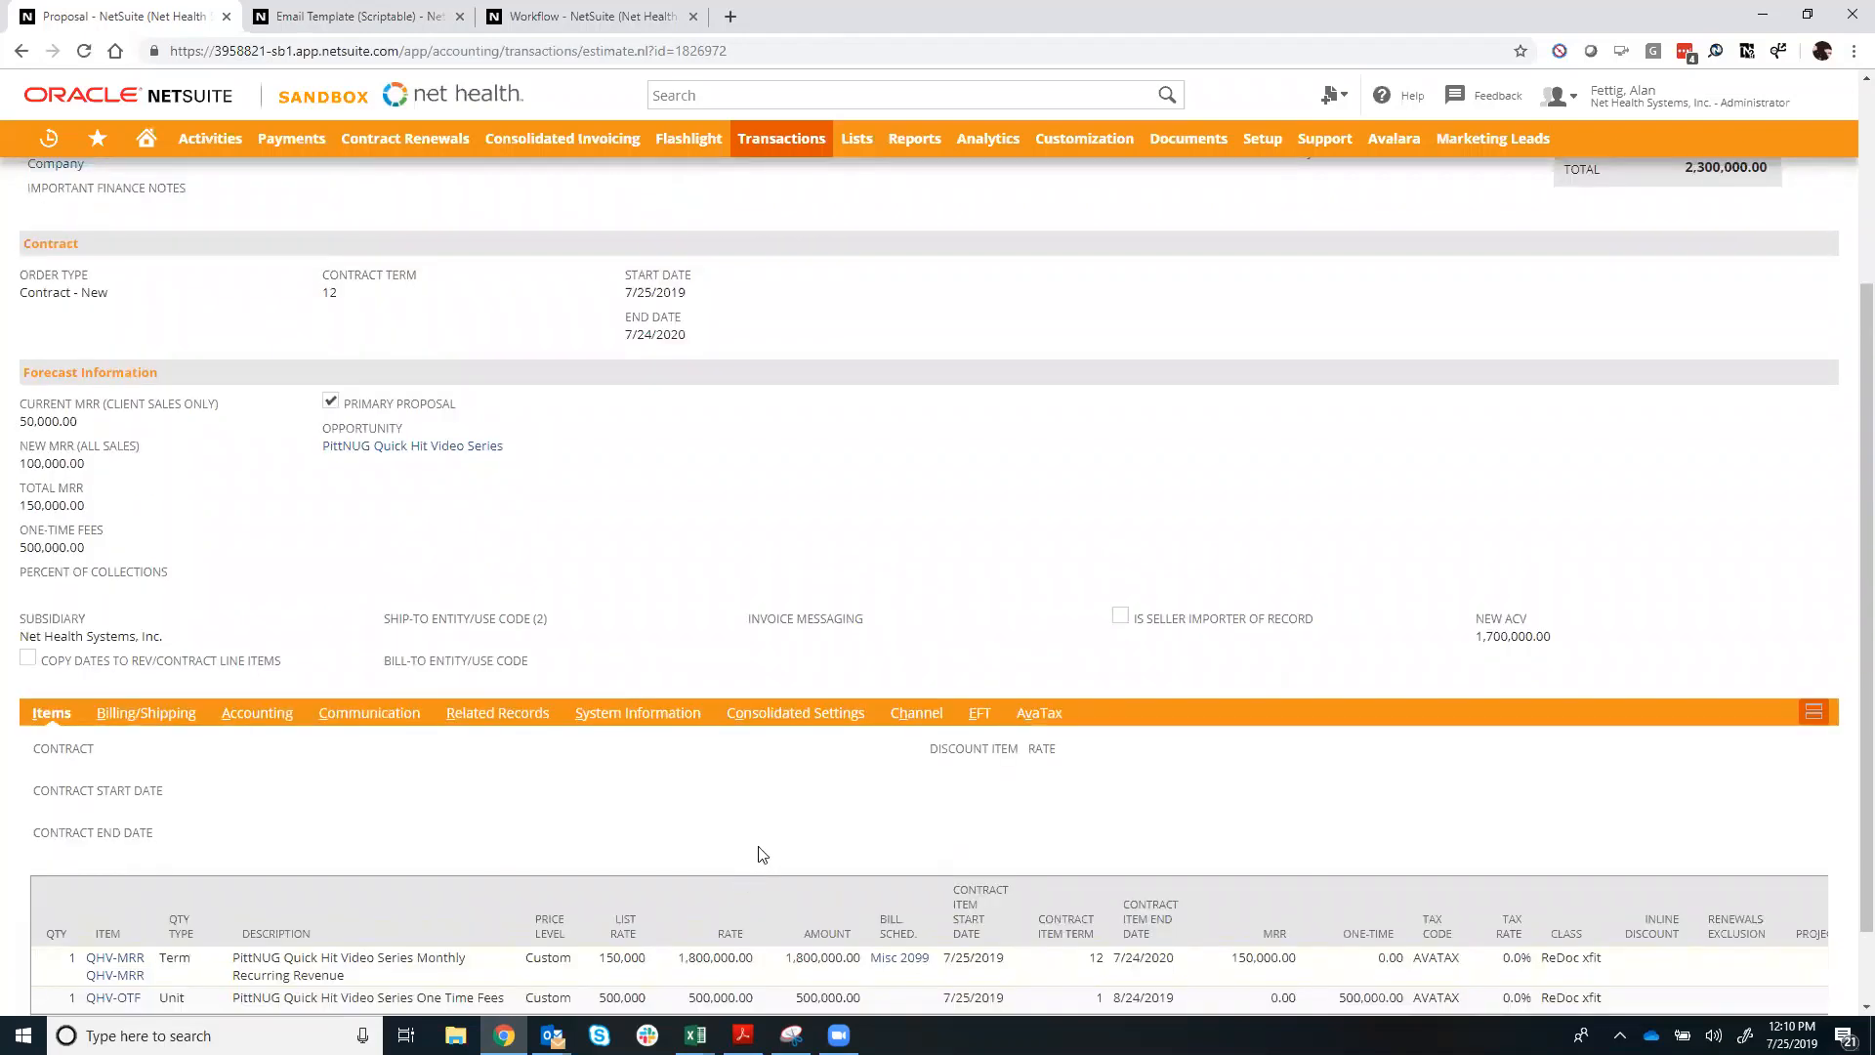
scroll(763, 855, "down", 1)
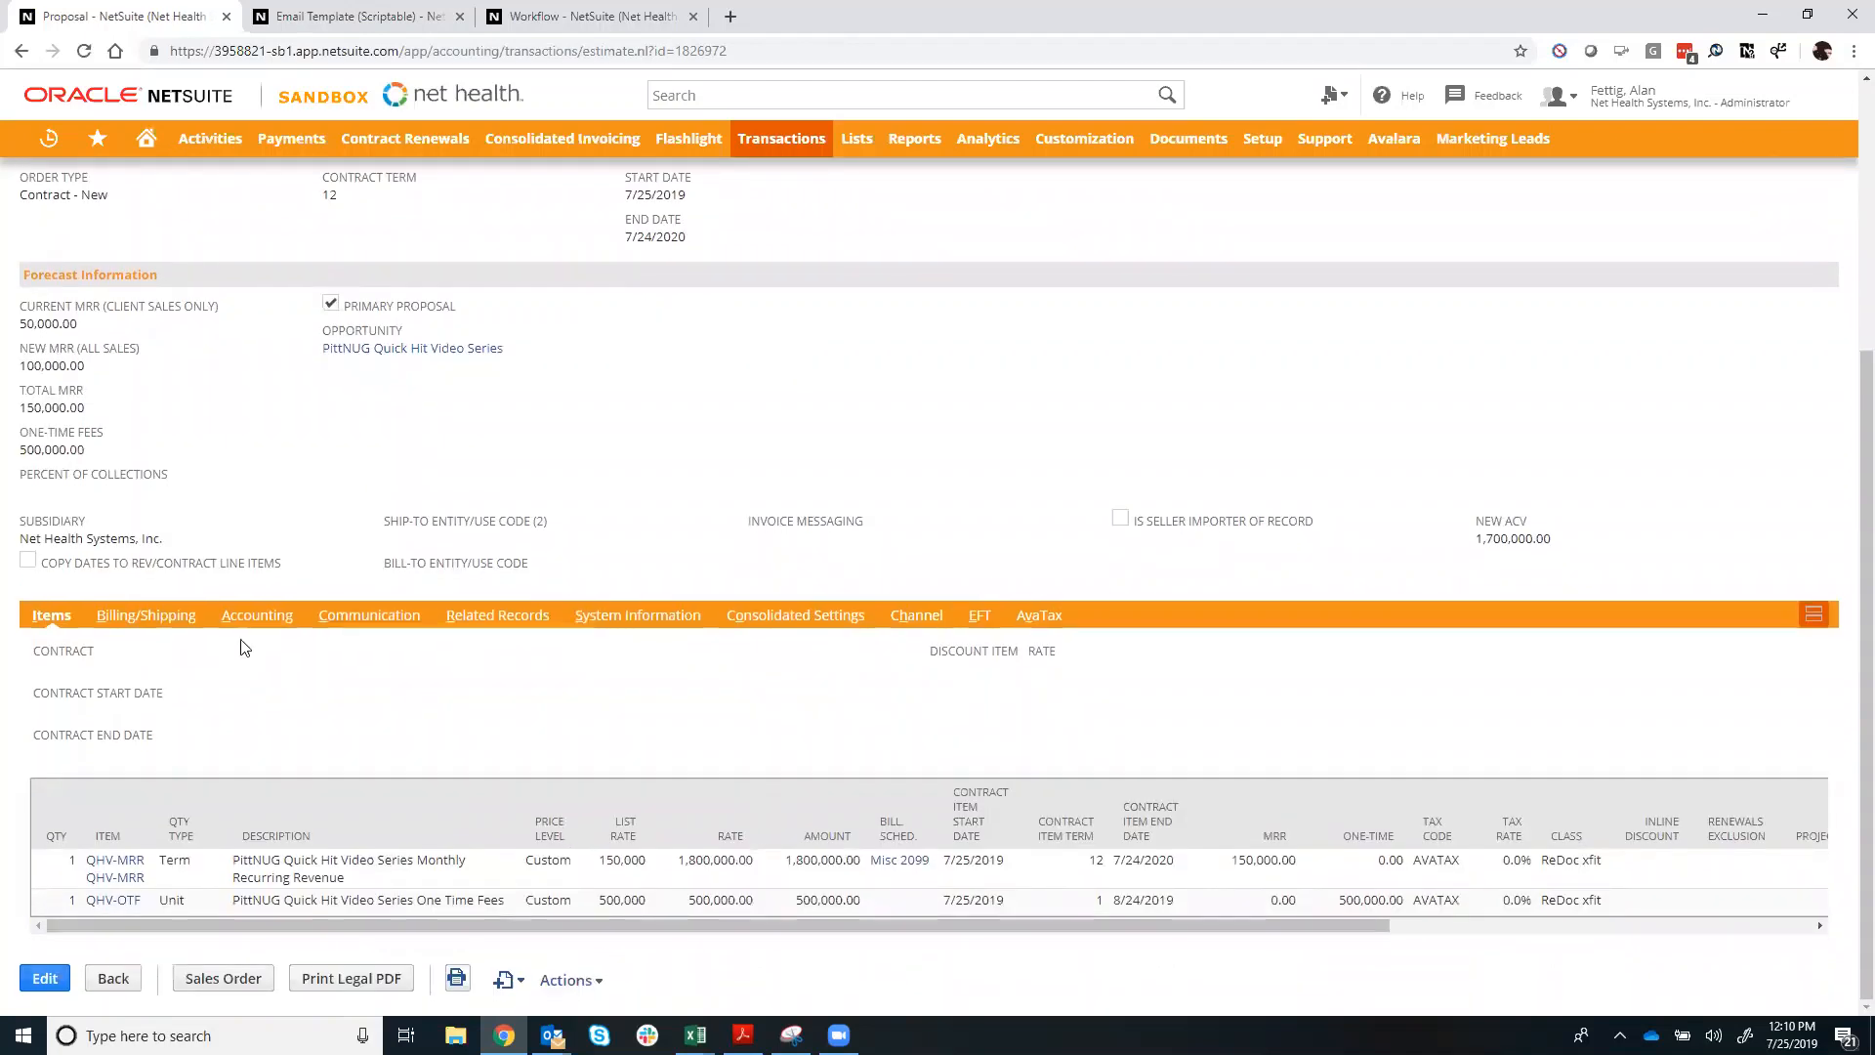
left_click(490, 628)
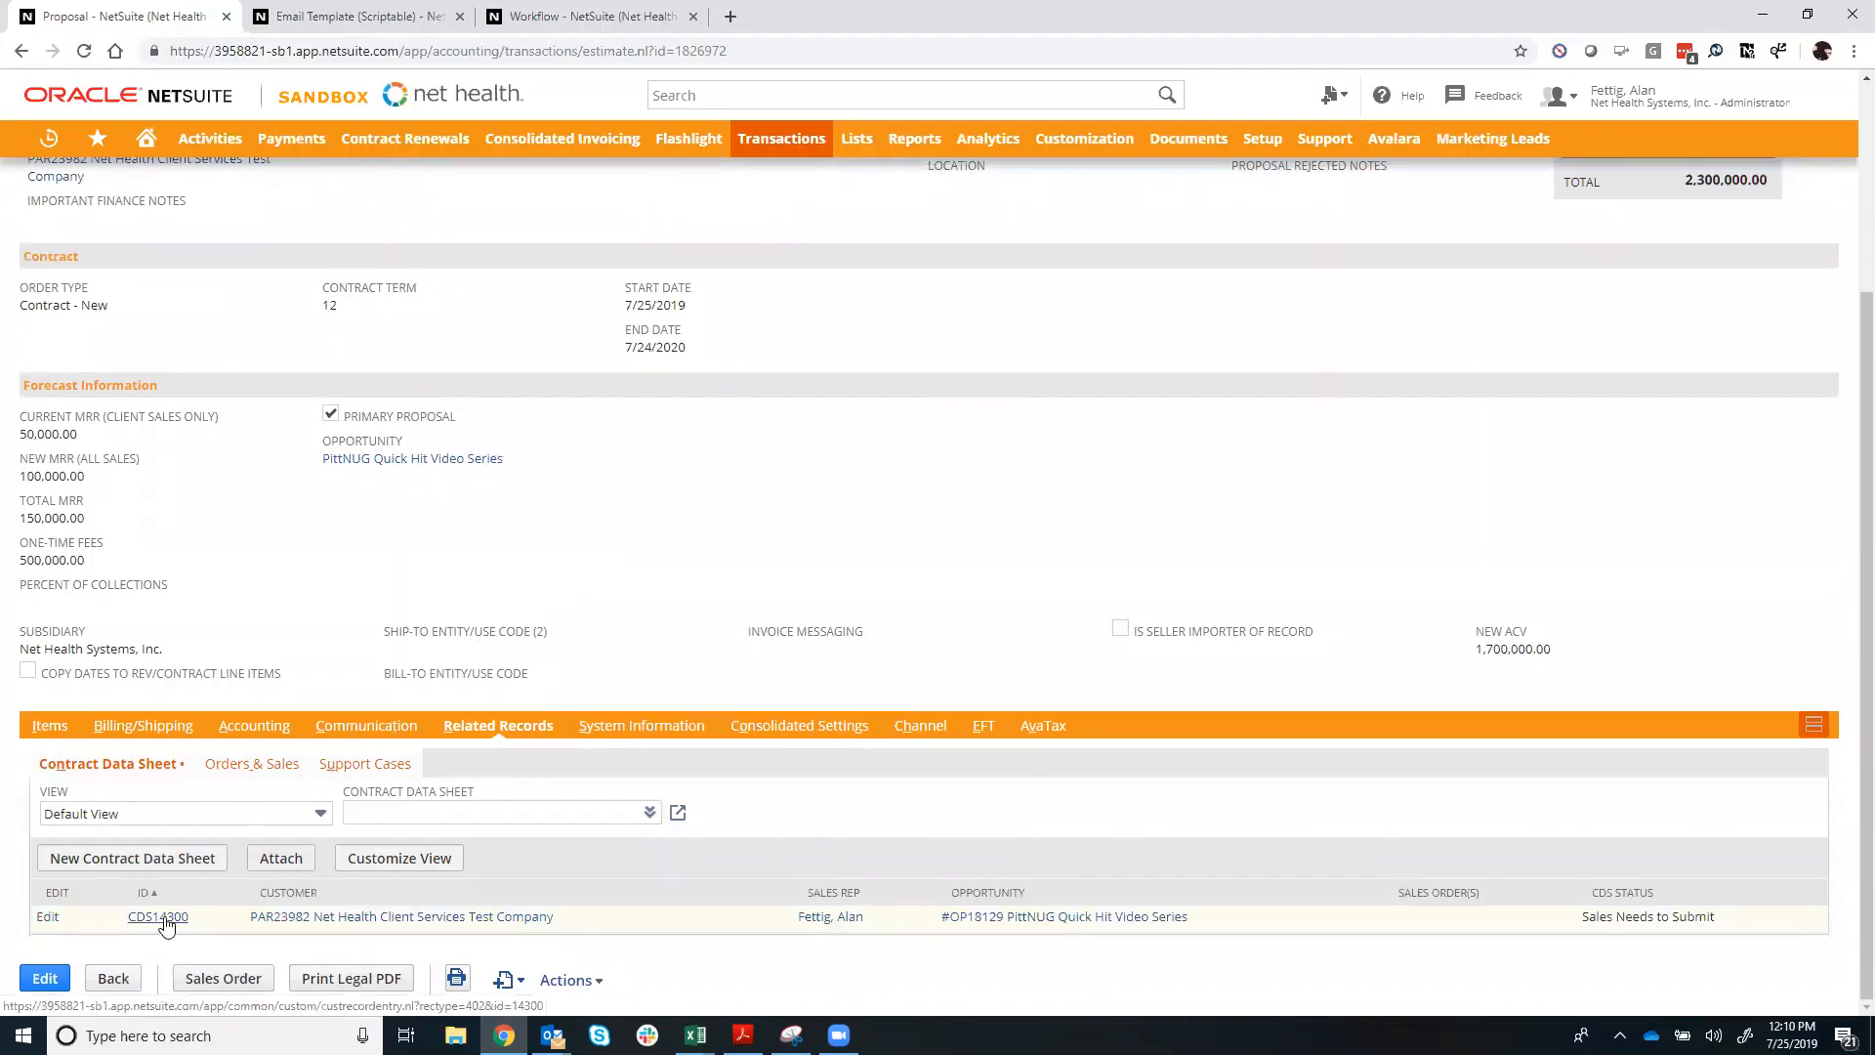
left_click(164, 920)
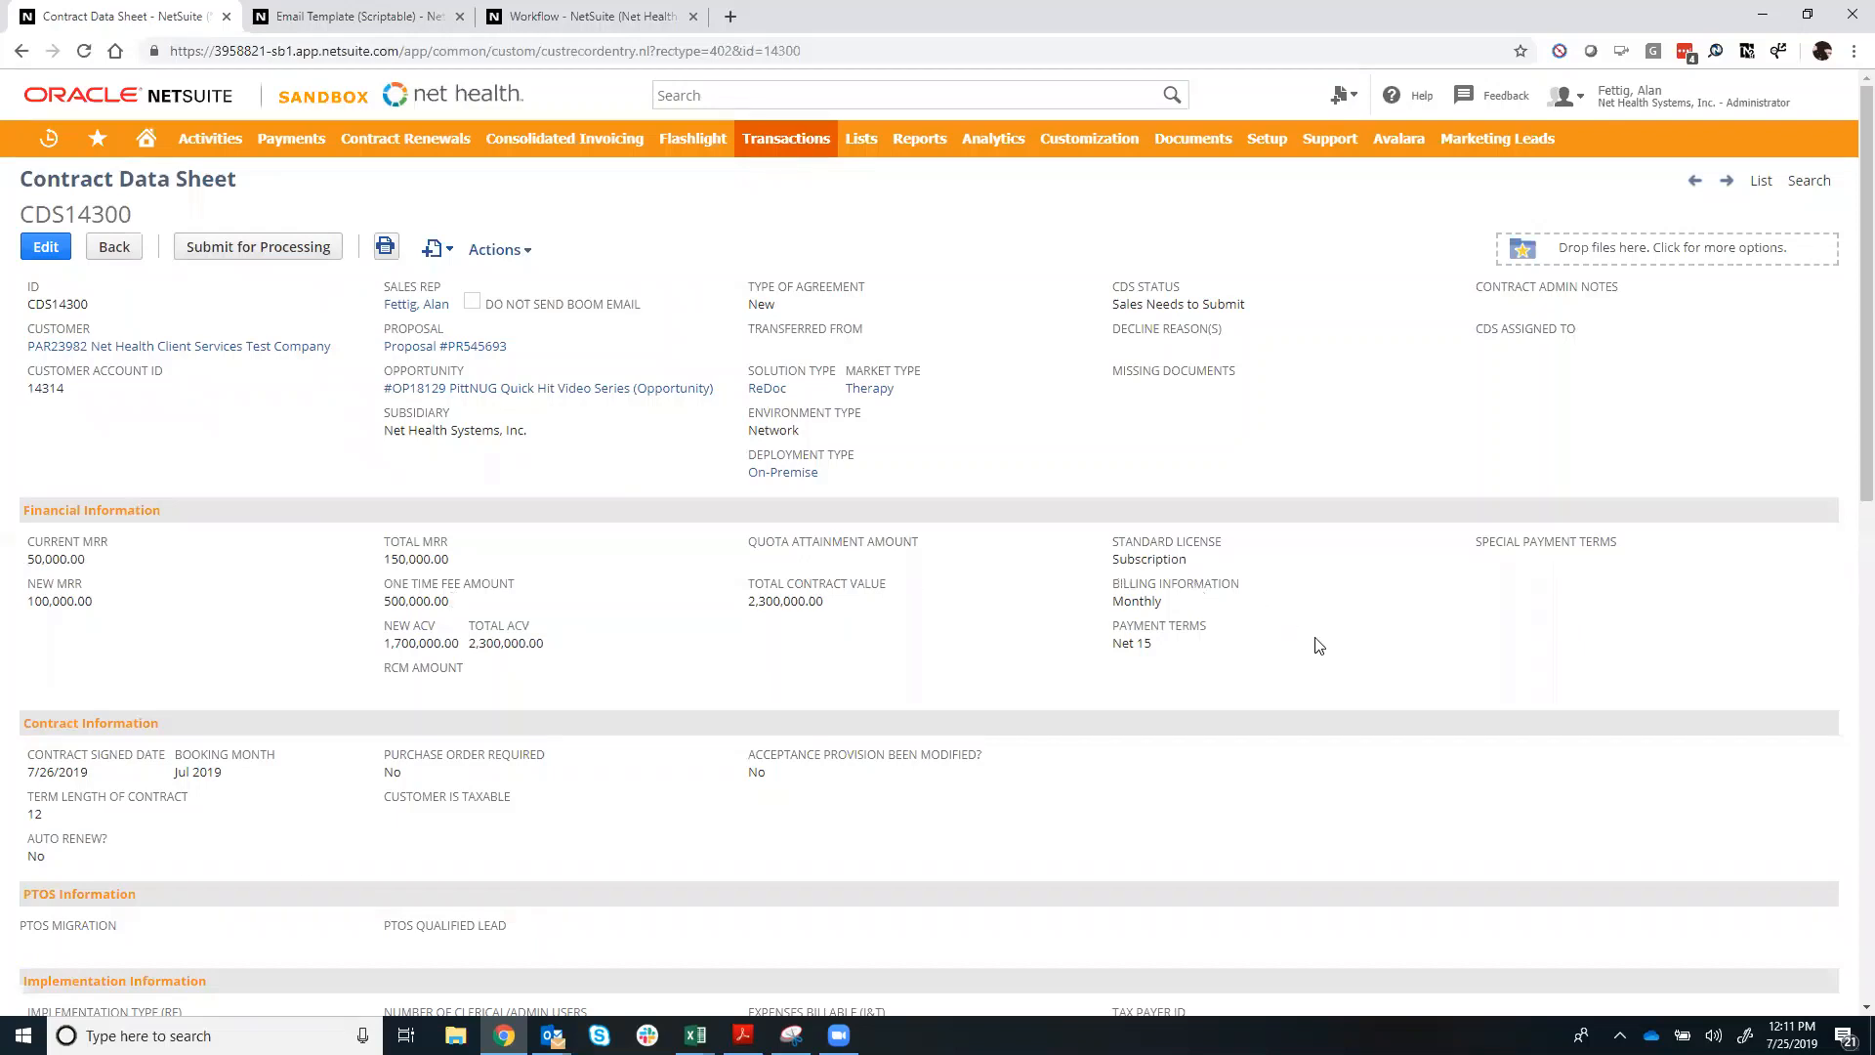
- Examine the contract data sheet's financial, contract, implementation and contact information, down to the sales story
scroll(1318, 645, "down", 1)
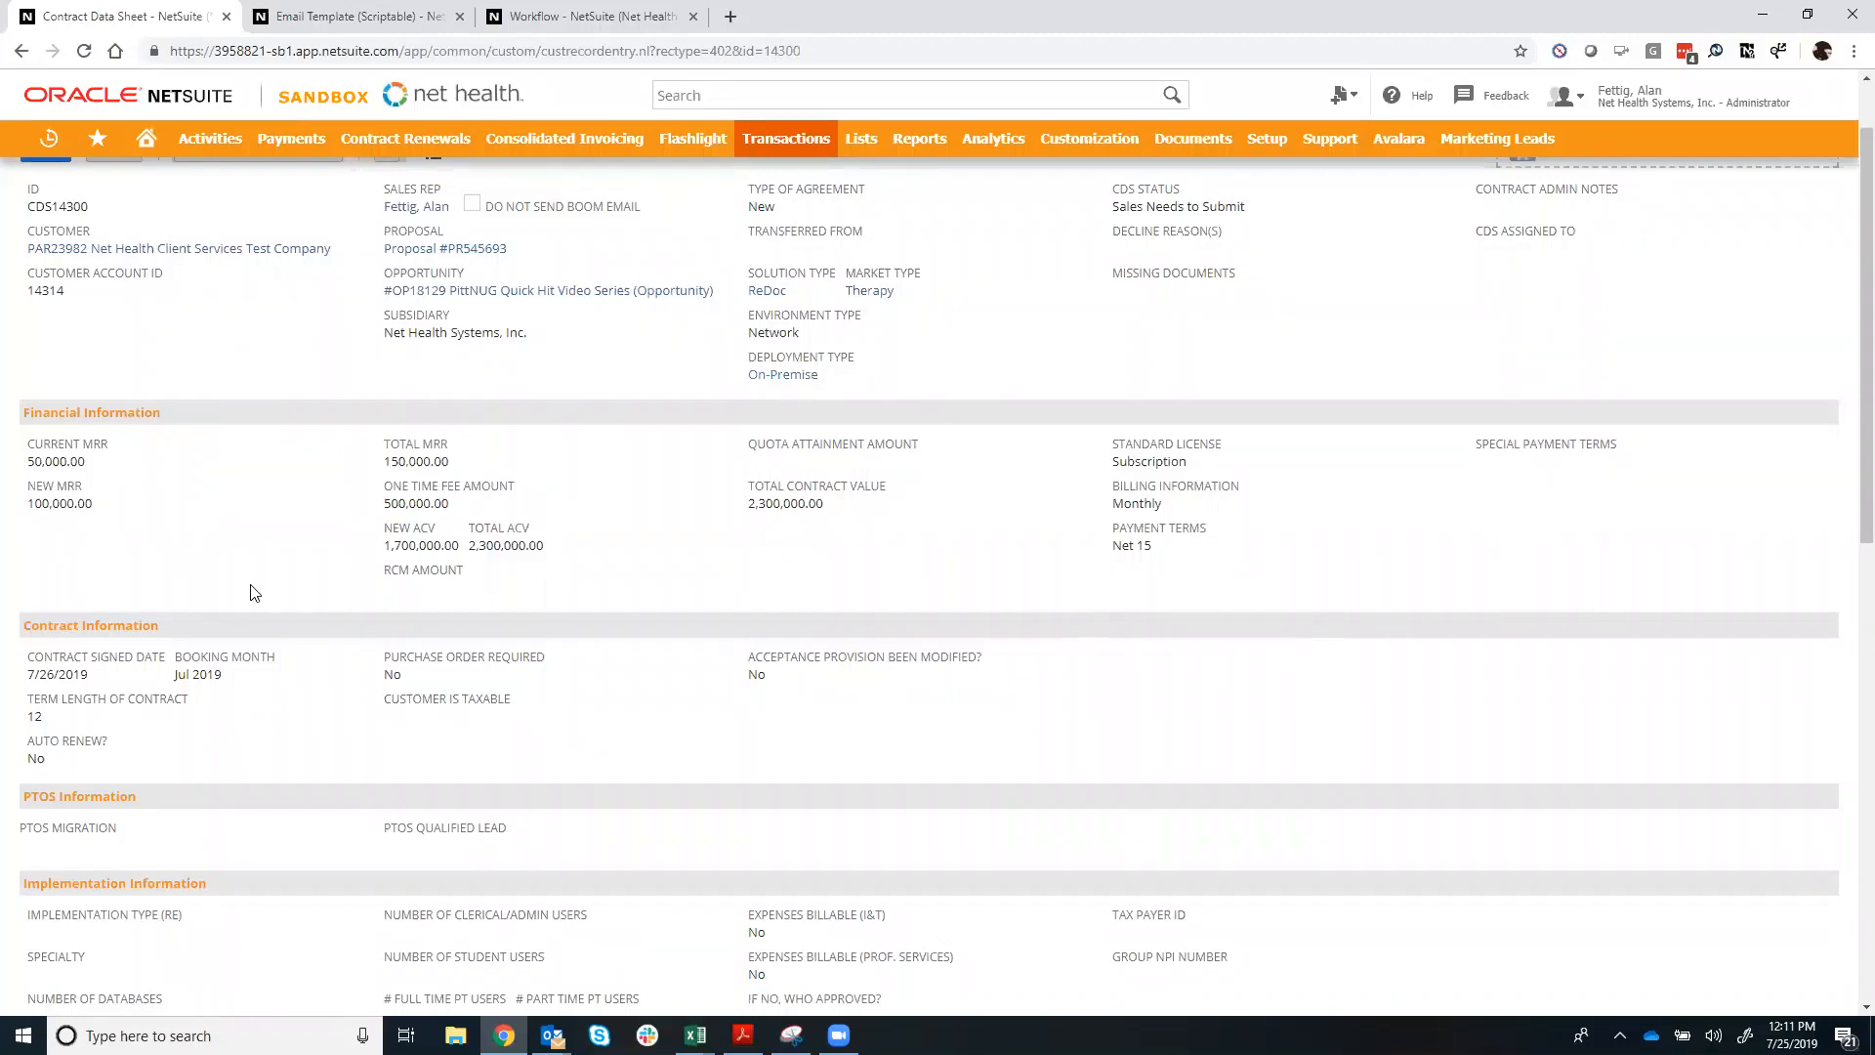
scroll(251, 592, "down", 1)
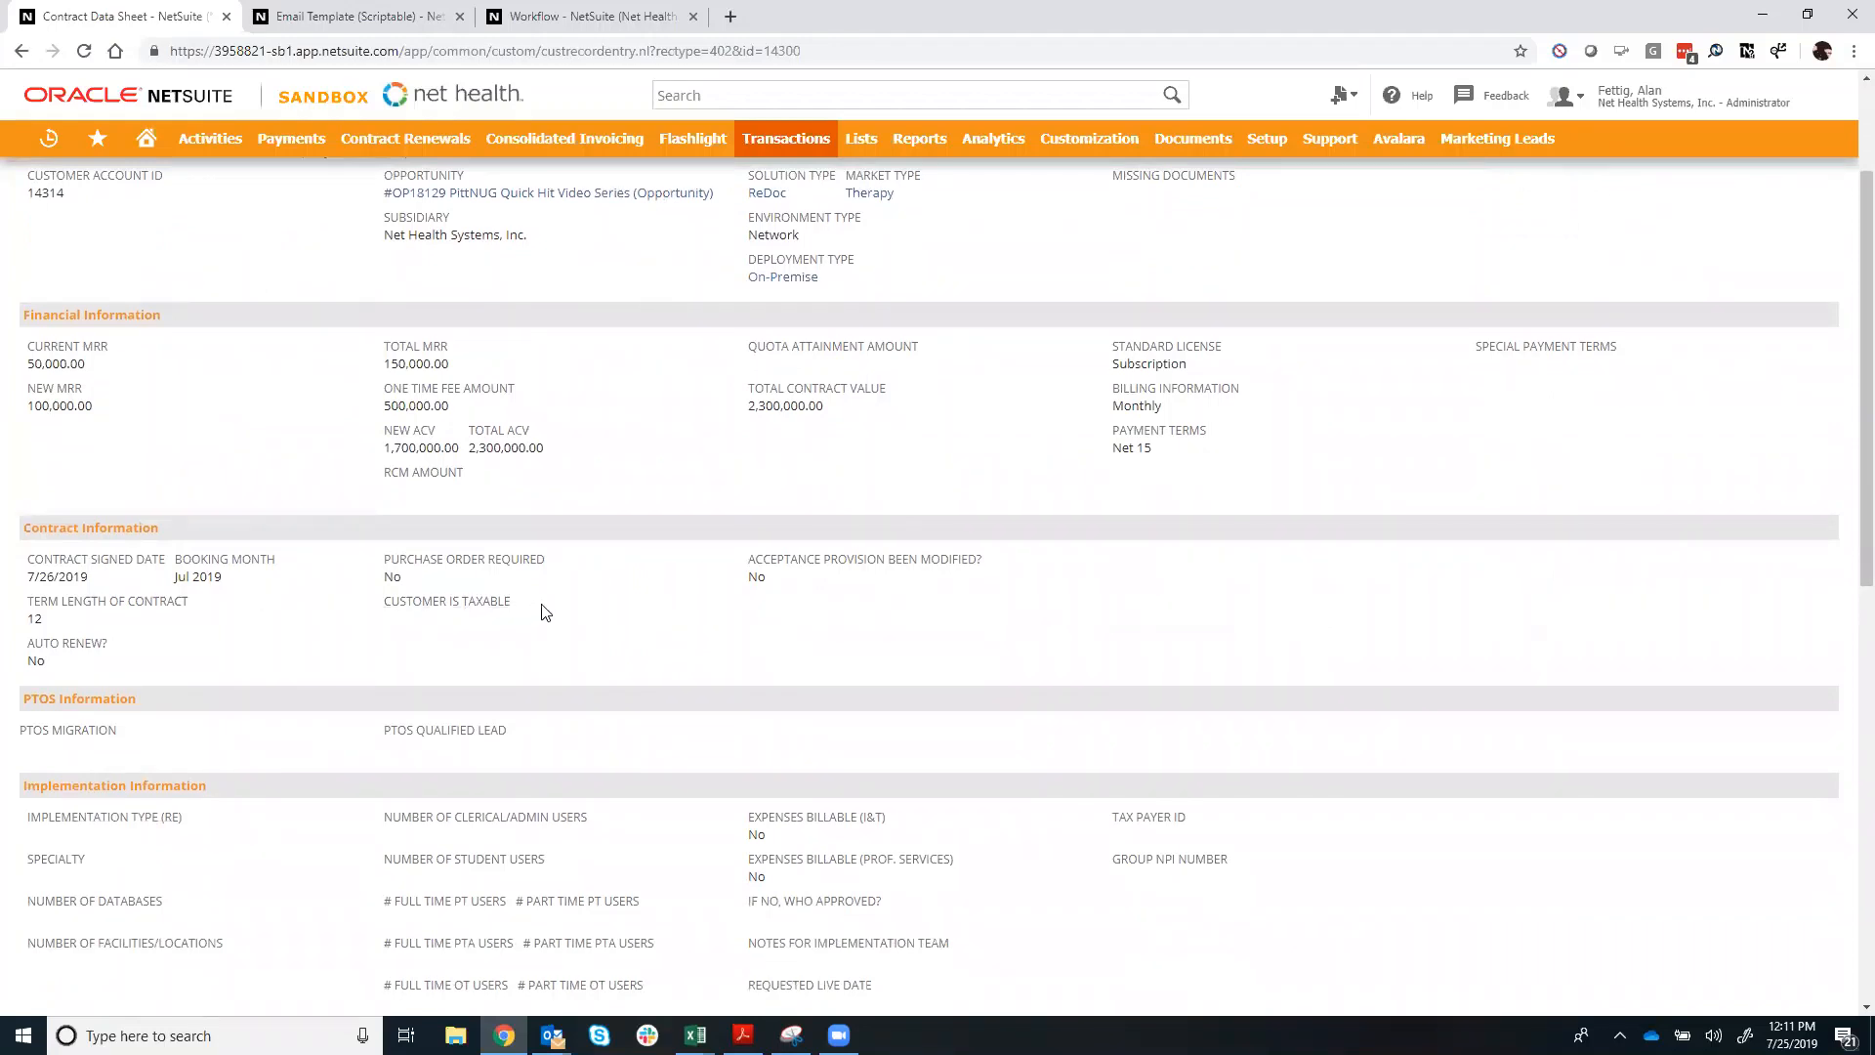
scroll(544, 612, "up", 2)
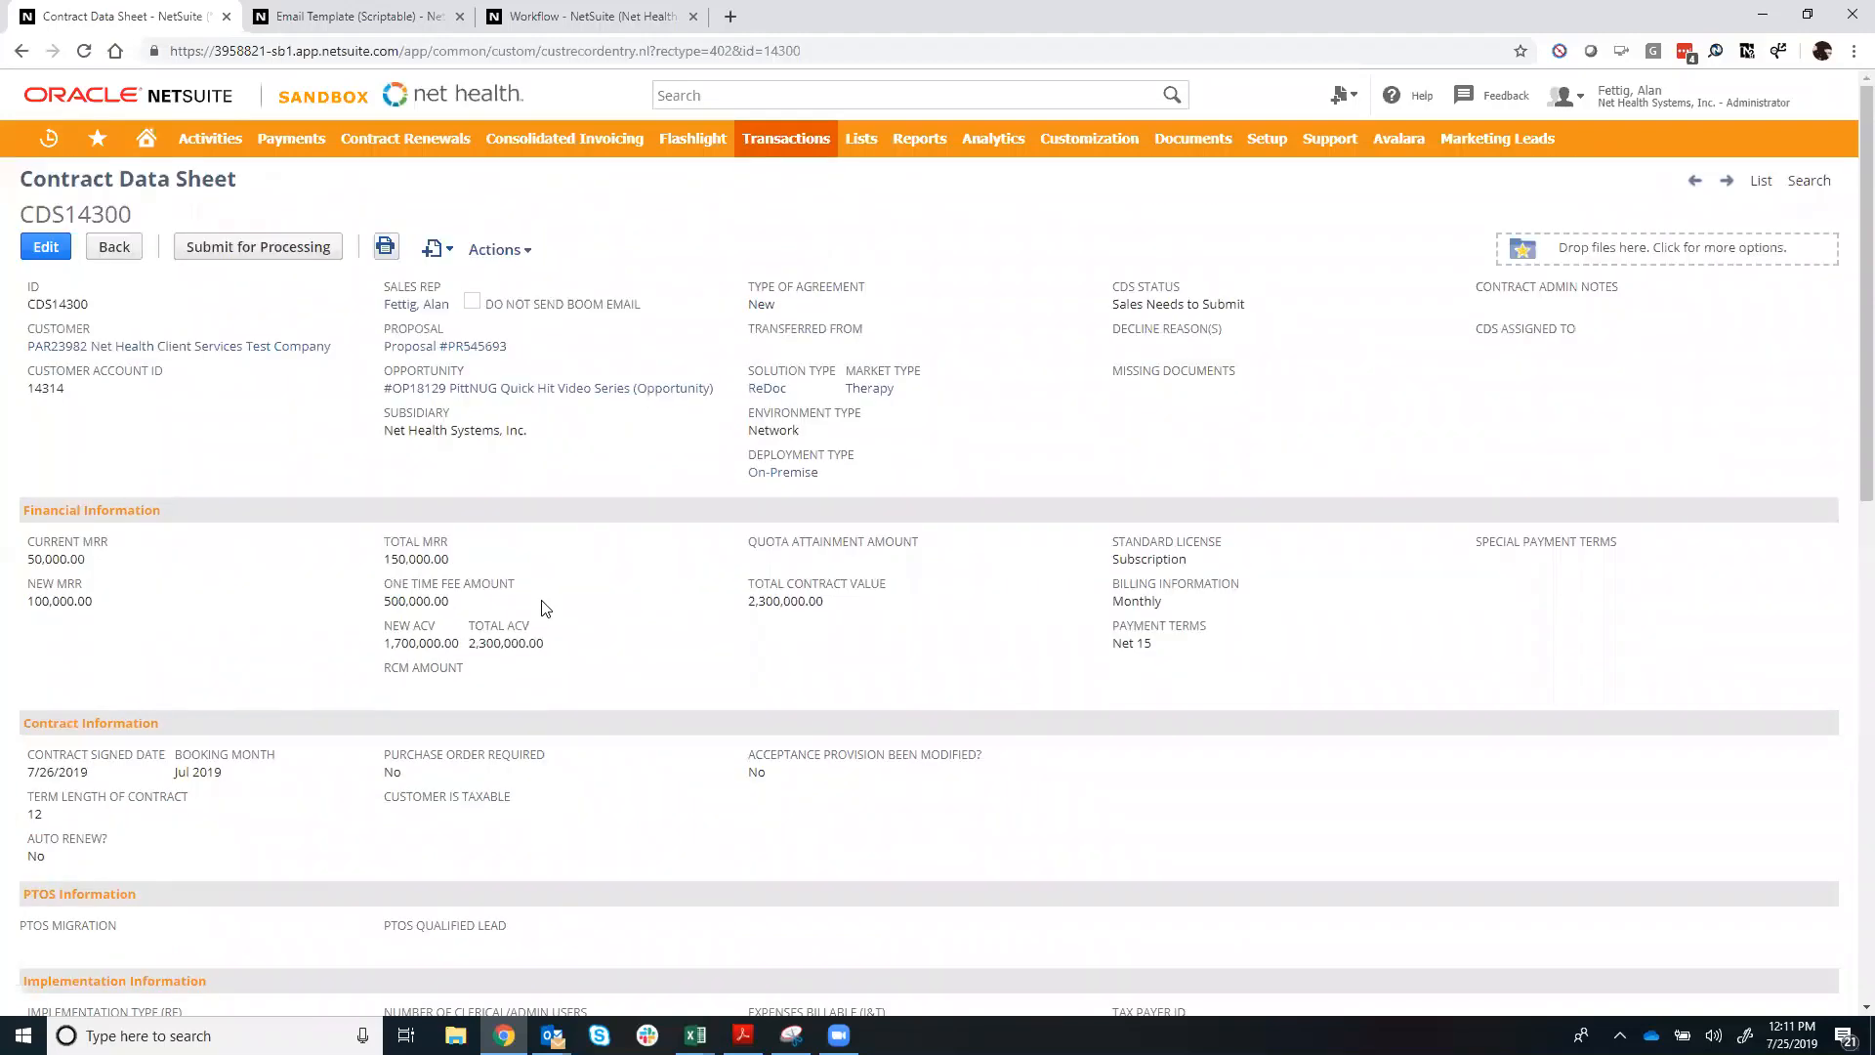
scroll(705, 649, "down", 1)
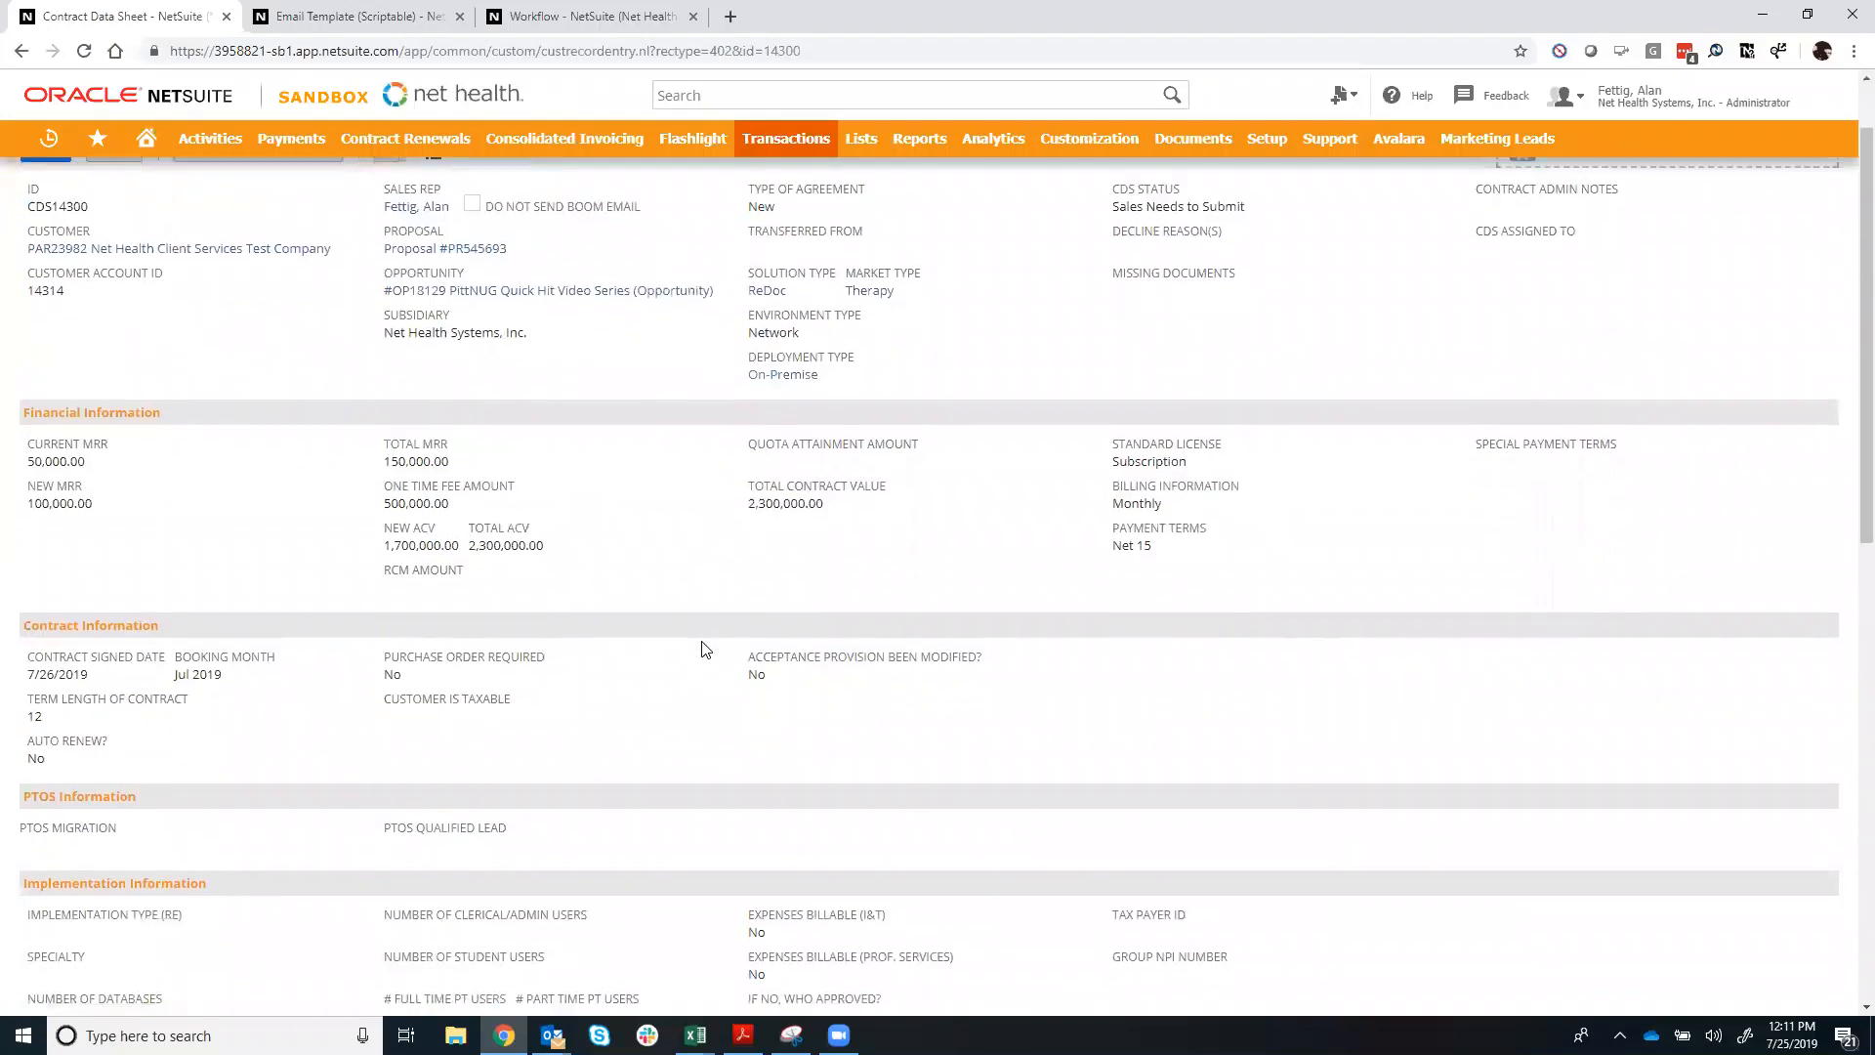
scroll(705, 649, "up", 1)
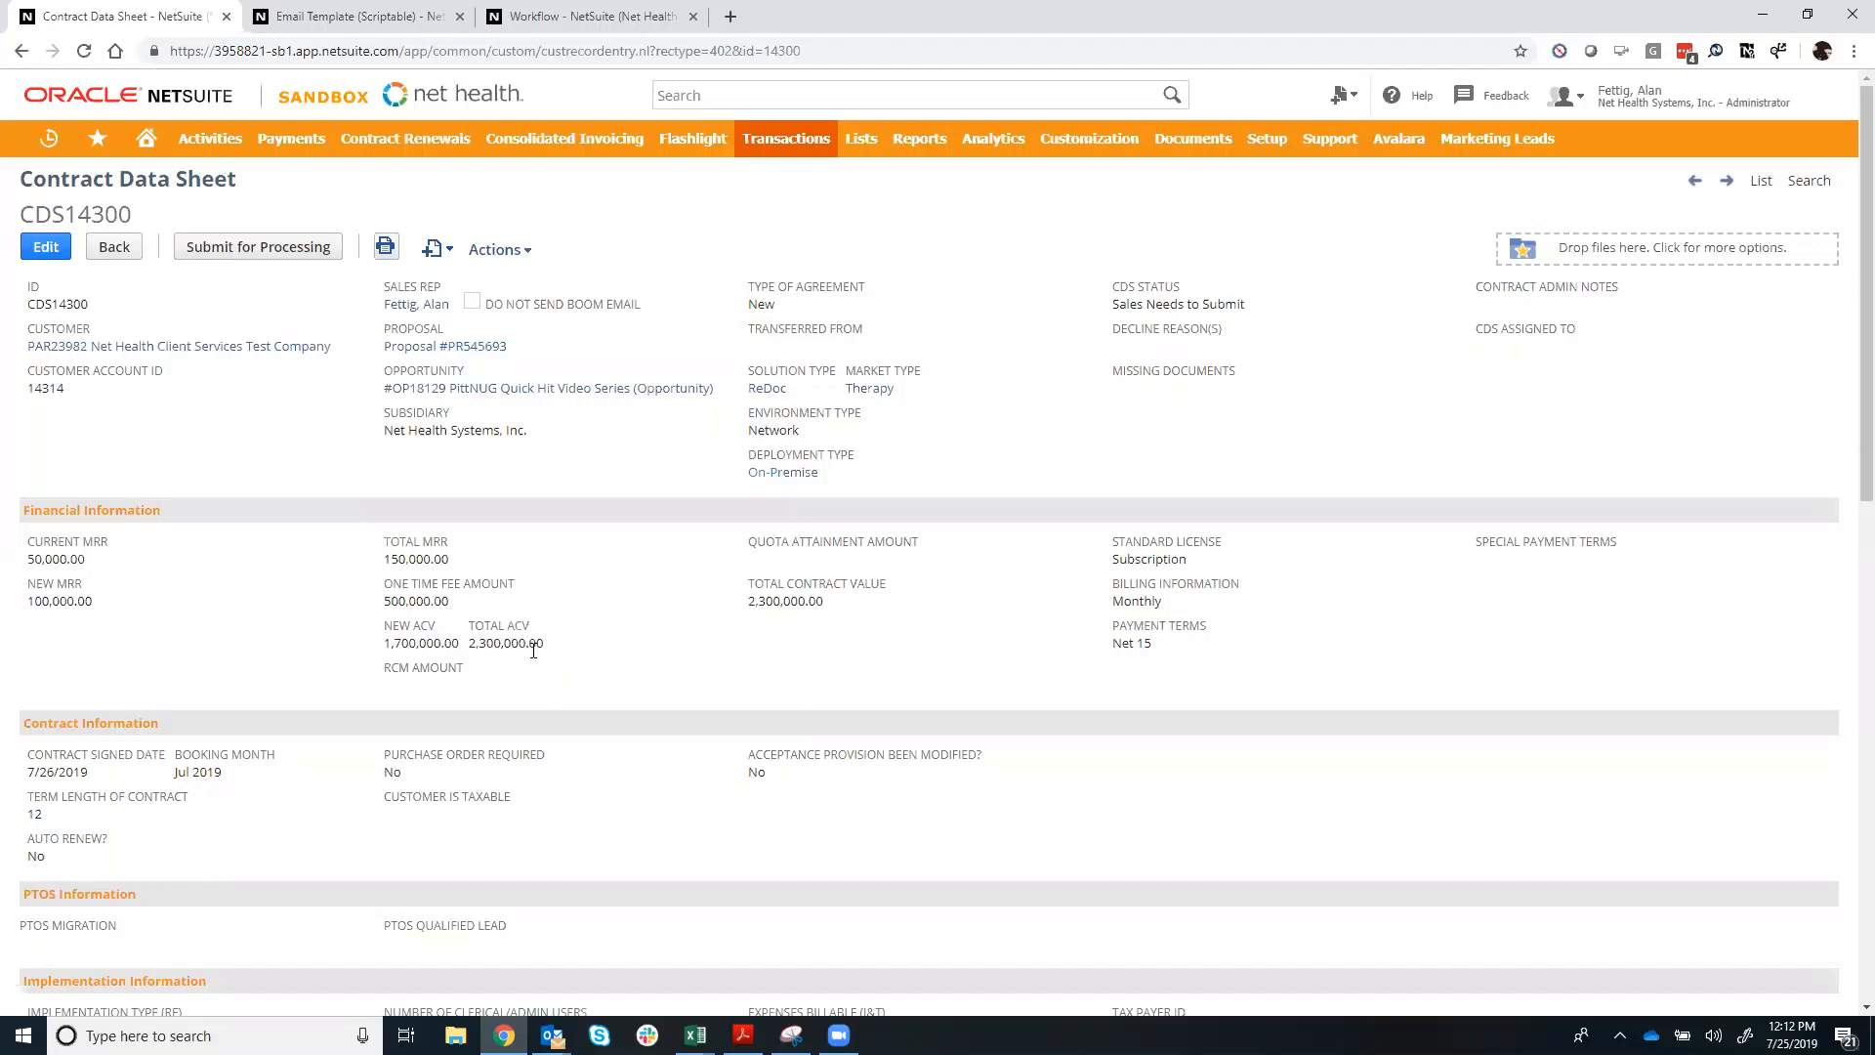
scroll(535, 650, "down", 2)
scroll(535, 650, "up", 2)
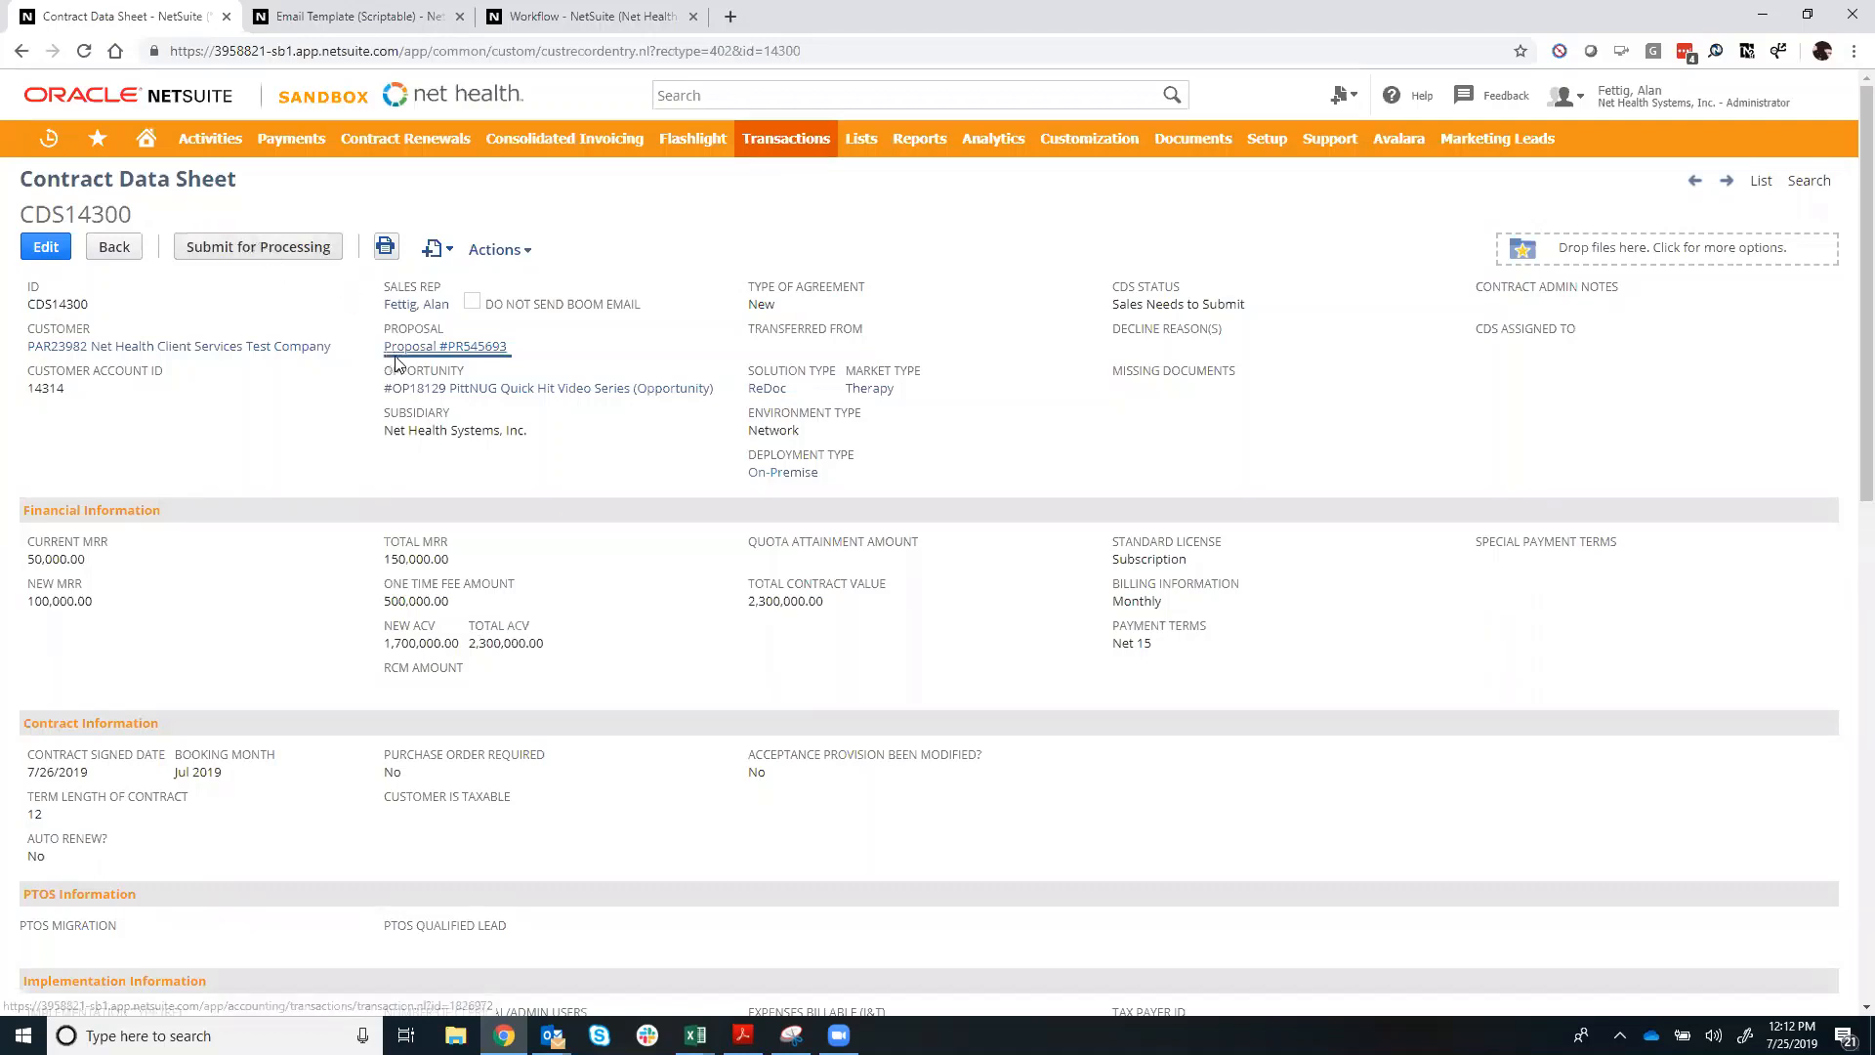
scroll(398, 369, "down", 1)
scroll(398, 369, "down", 5)
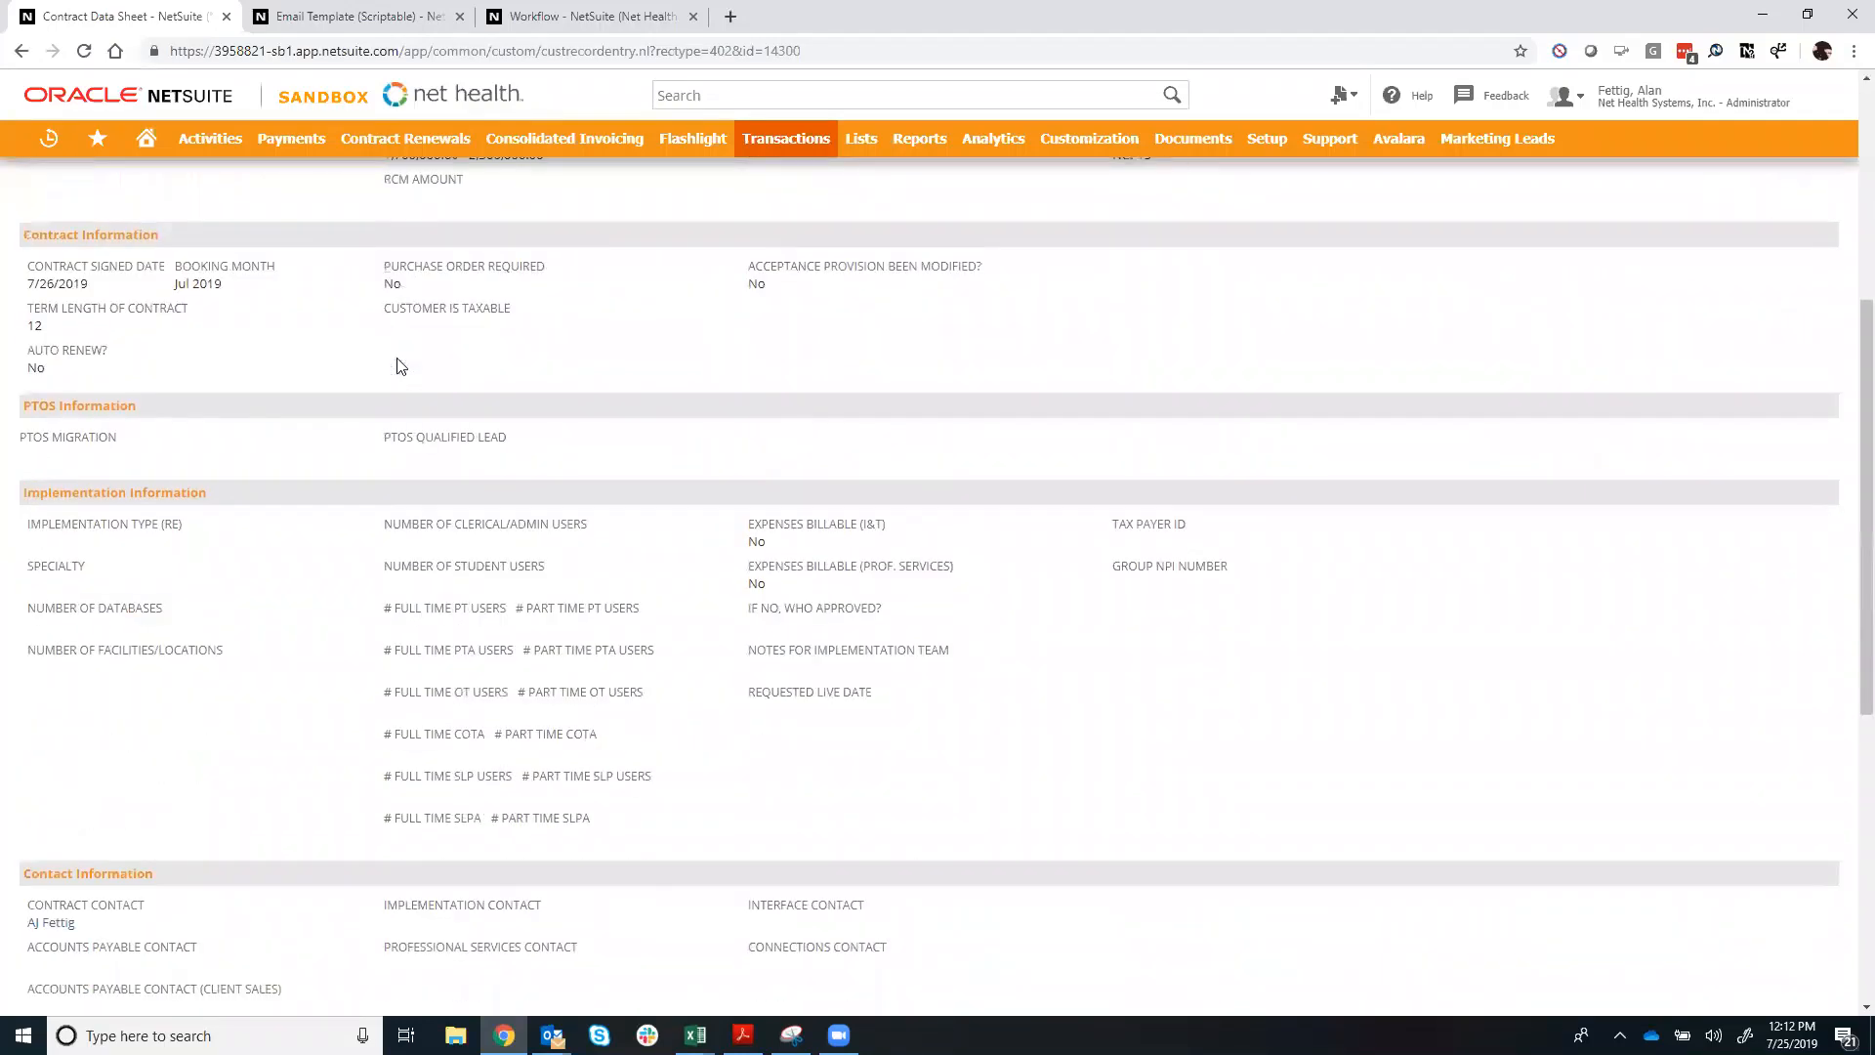
scroll(399, 364, "down", 1)
scroll(399, 362, "down", 6)
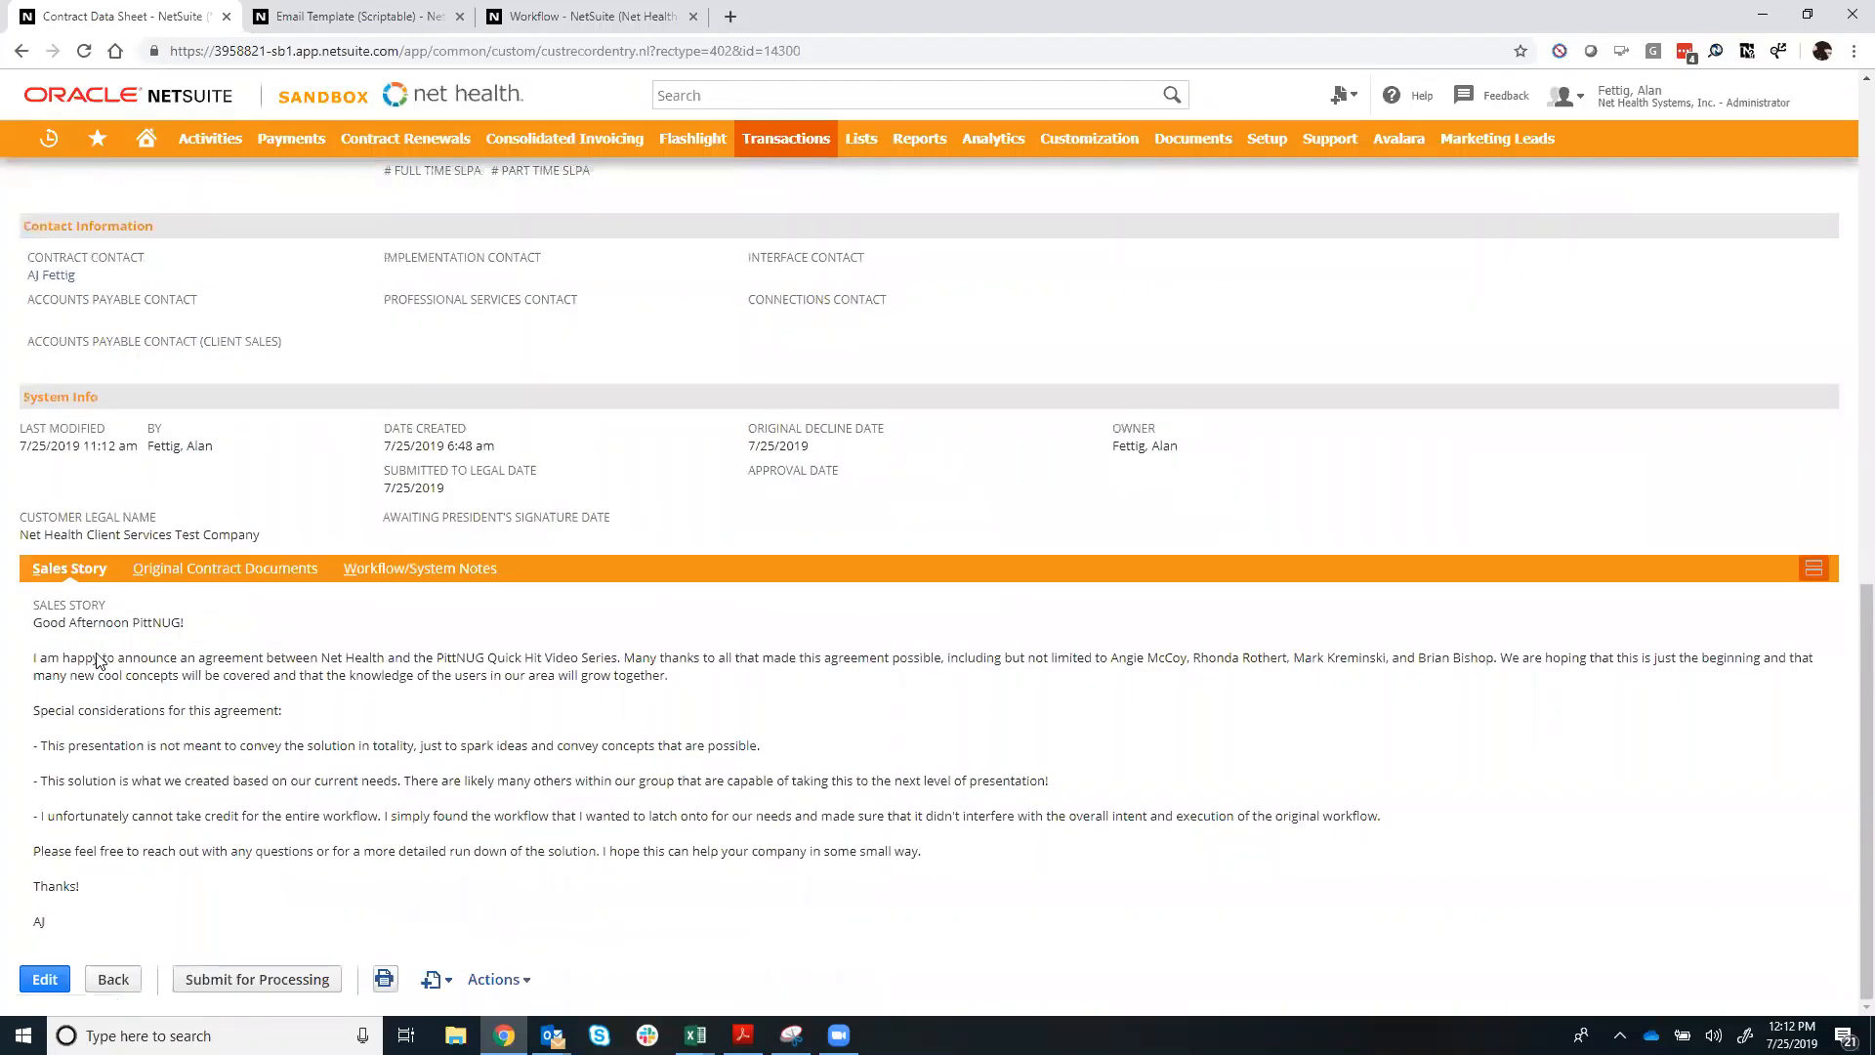
- Open the contract data sheet for editing and examine the full text of its sales story
left_click(35, 980)
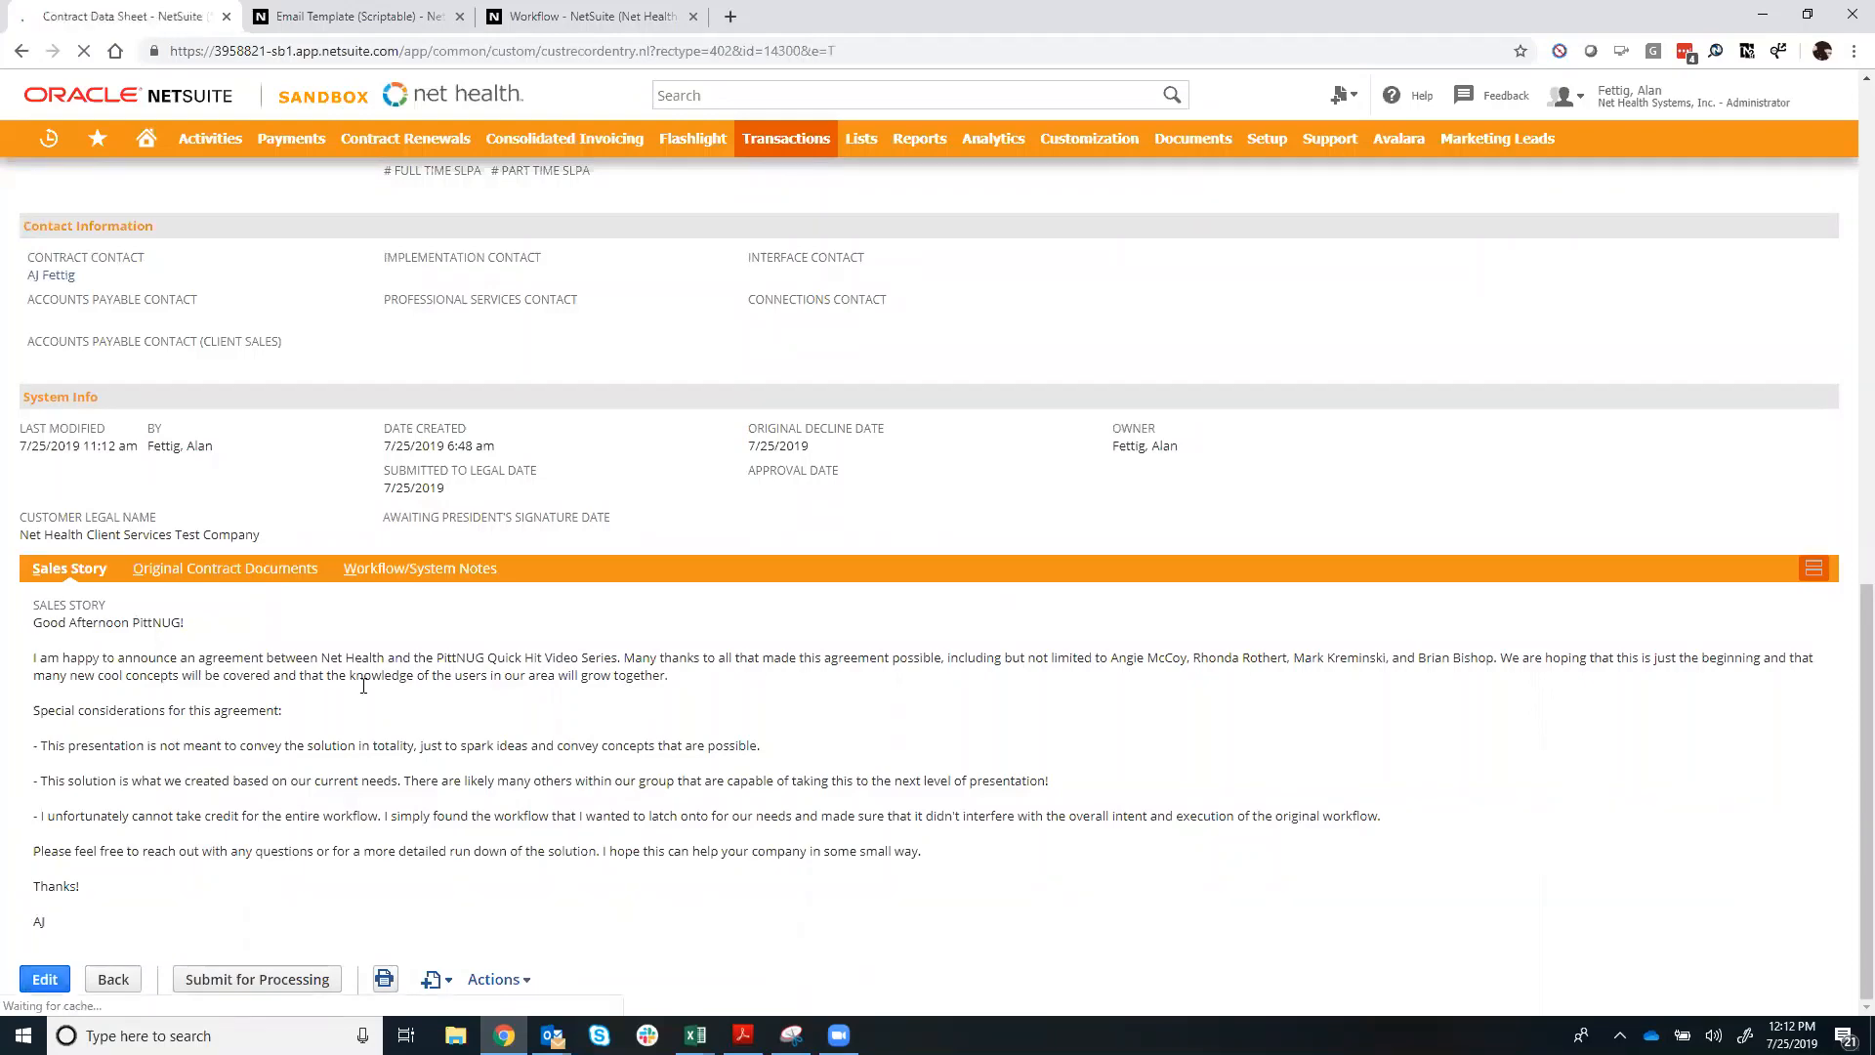
scroll(374, 687, "down", 3)
scroll(374, 687, "down", 12)
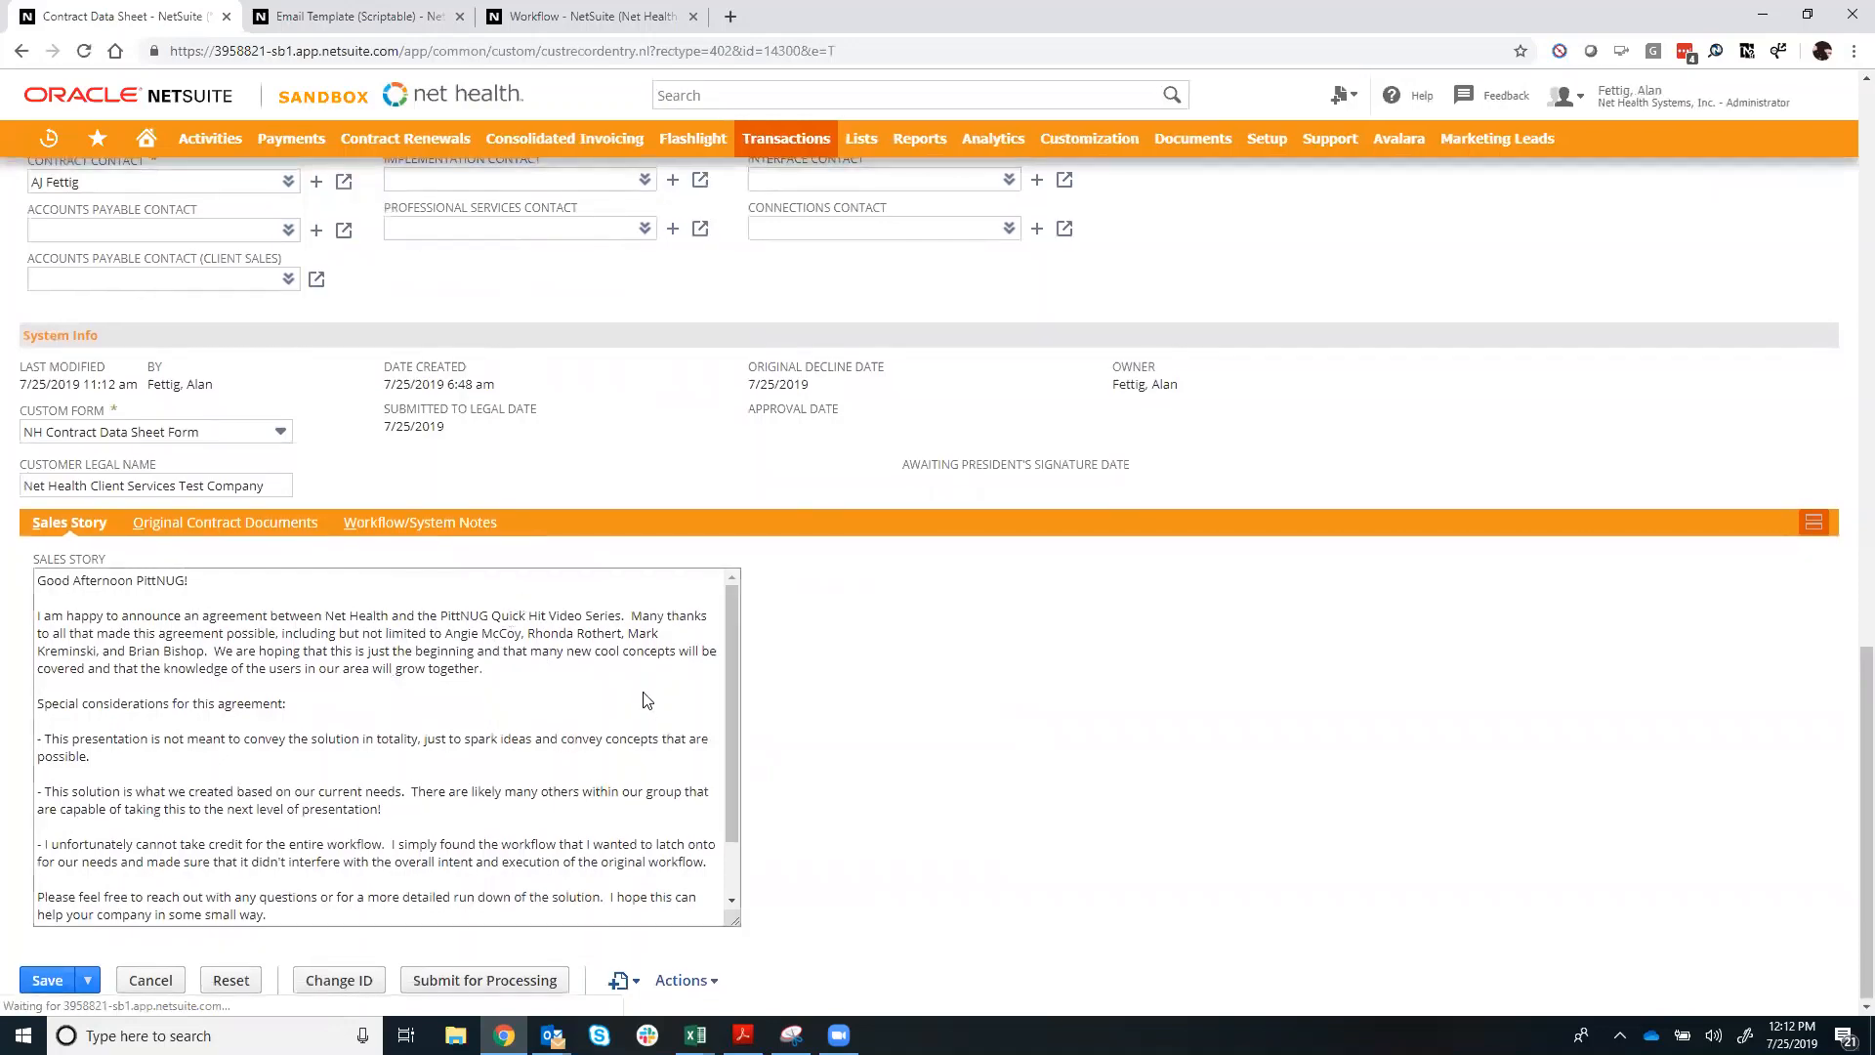
scroll(629, 673, "down", 6)
scroll(629, 672, "down", 8)
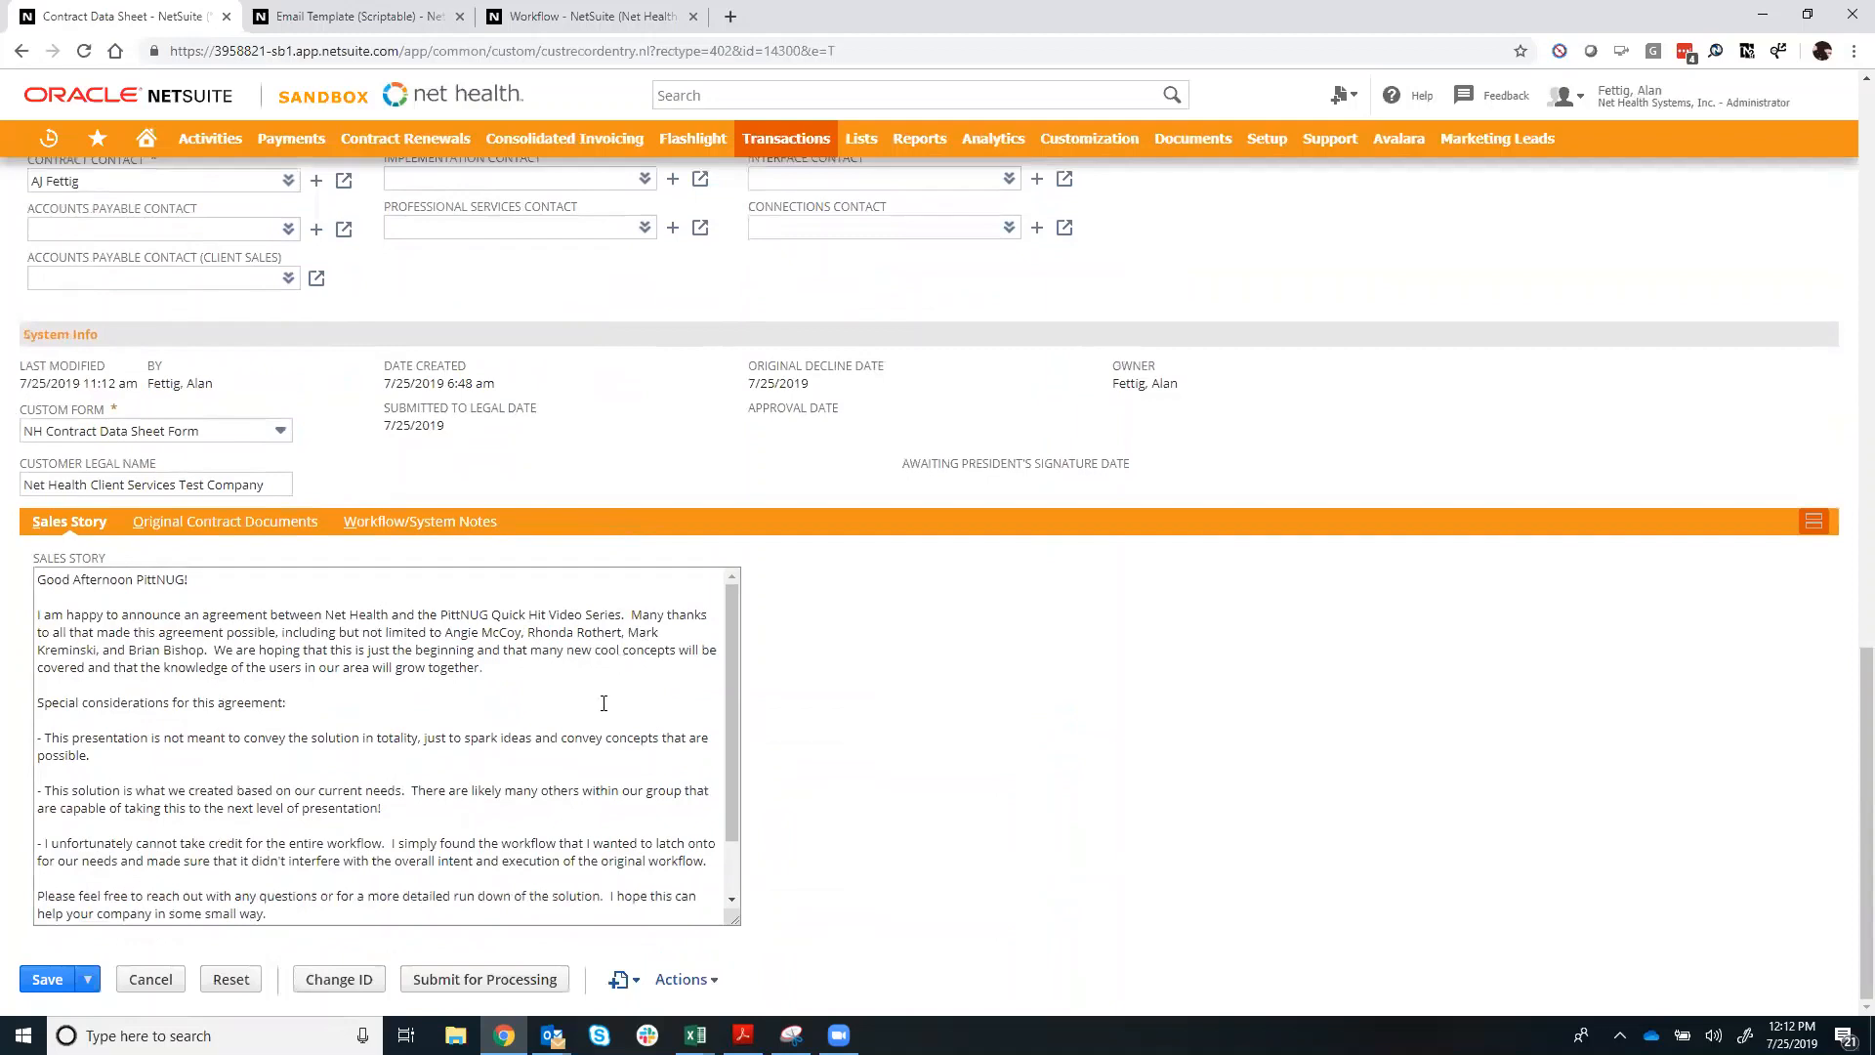
scroll(557, 723, "down", 1)
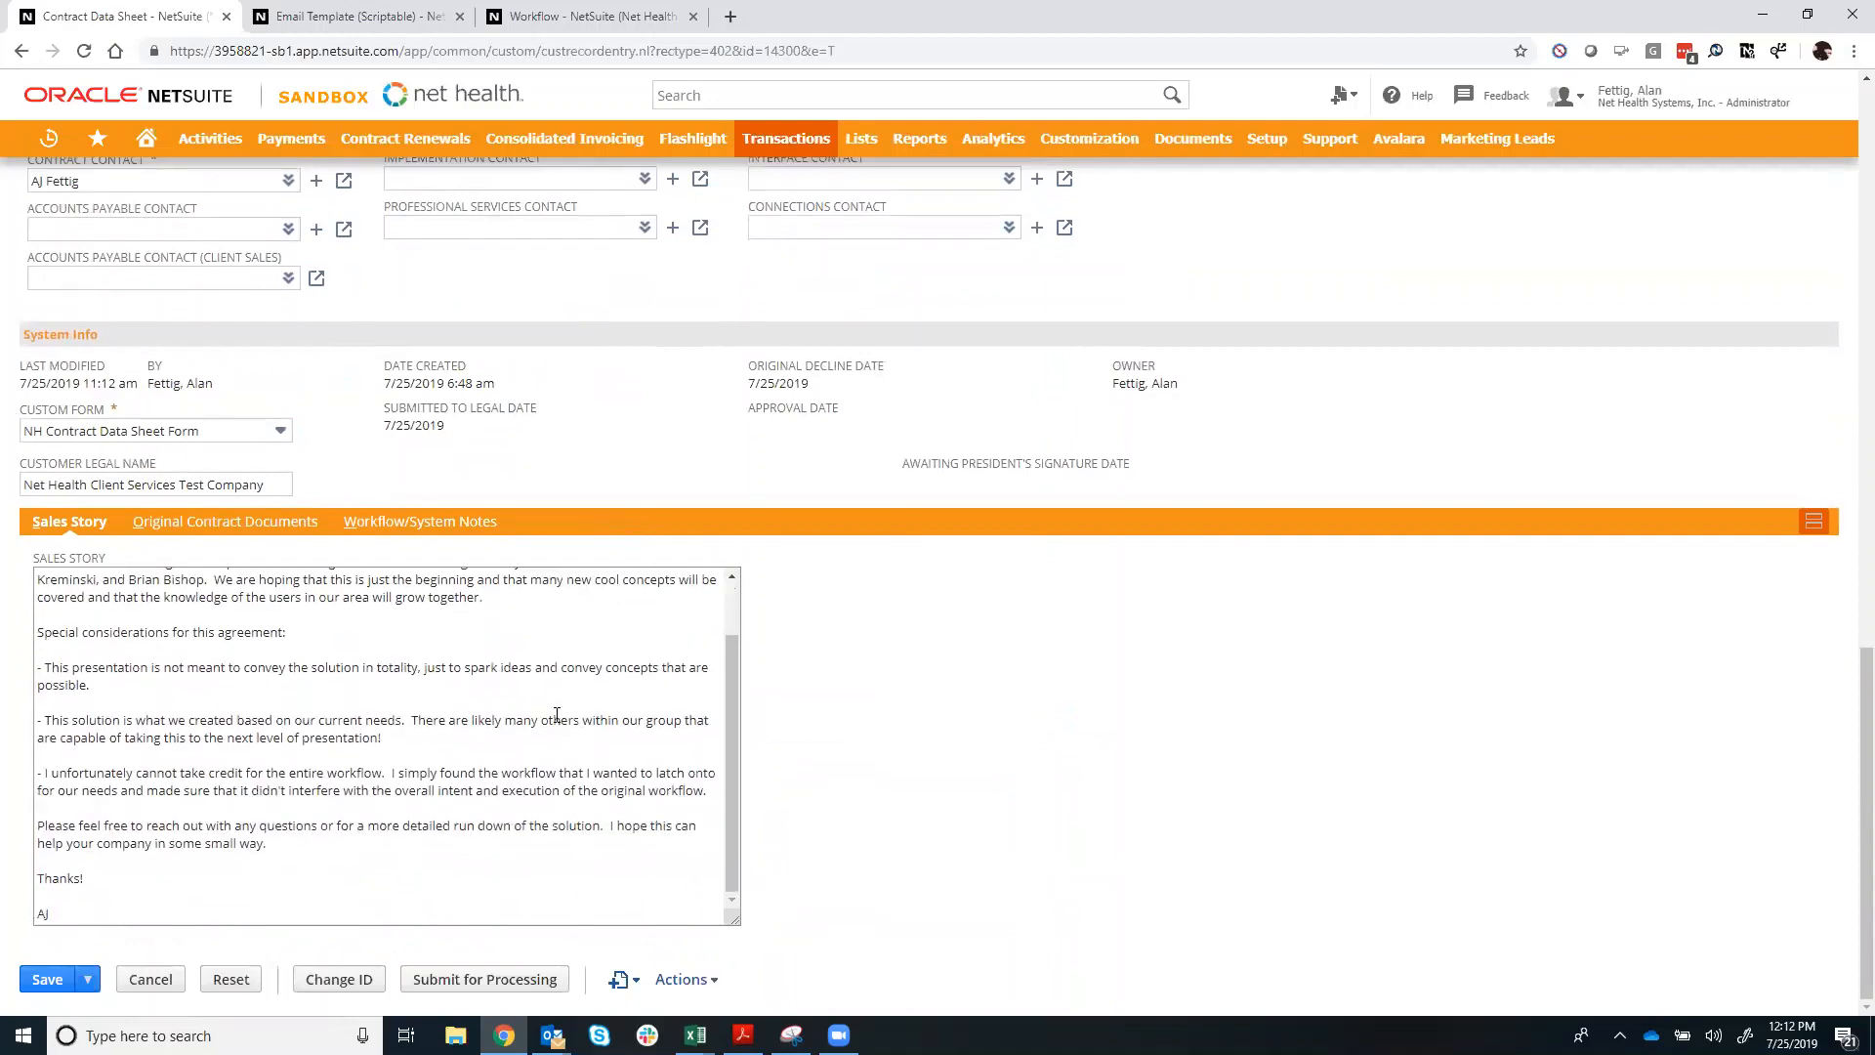
scroll(556, 715, "up", 1)
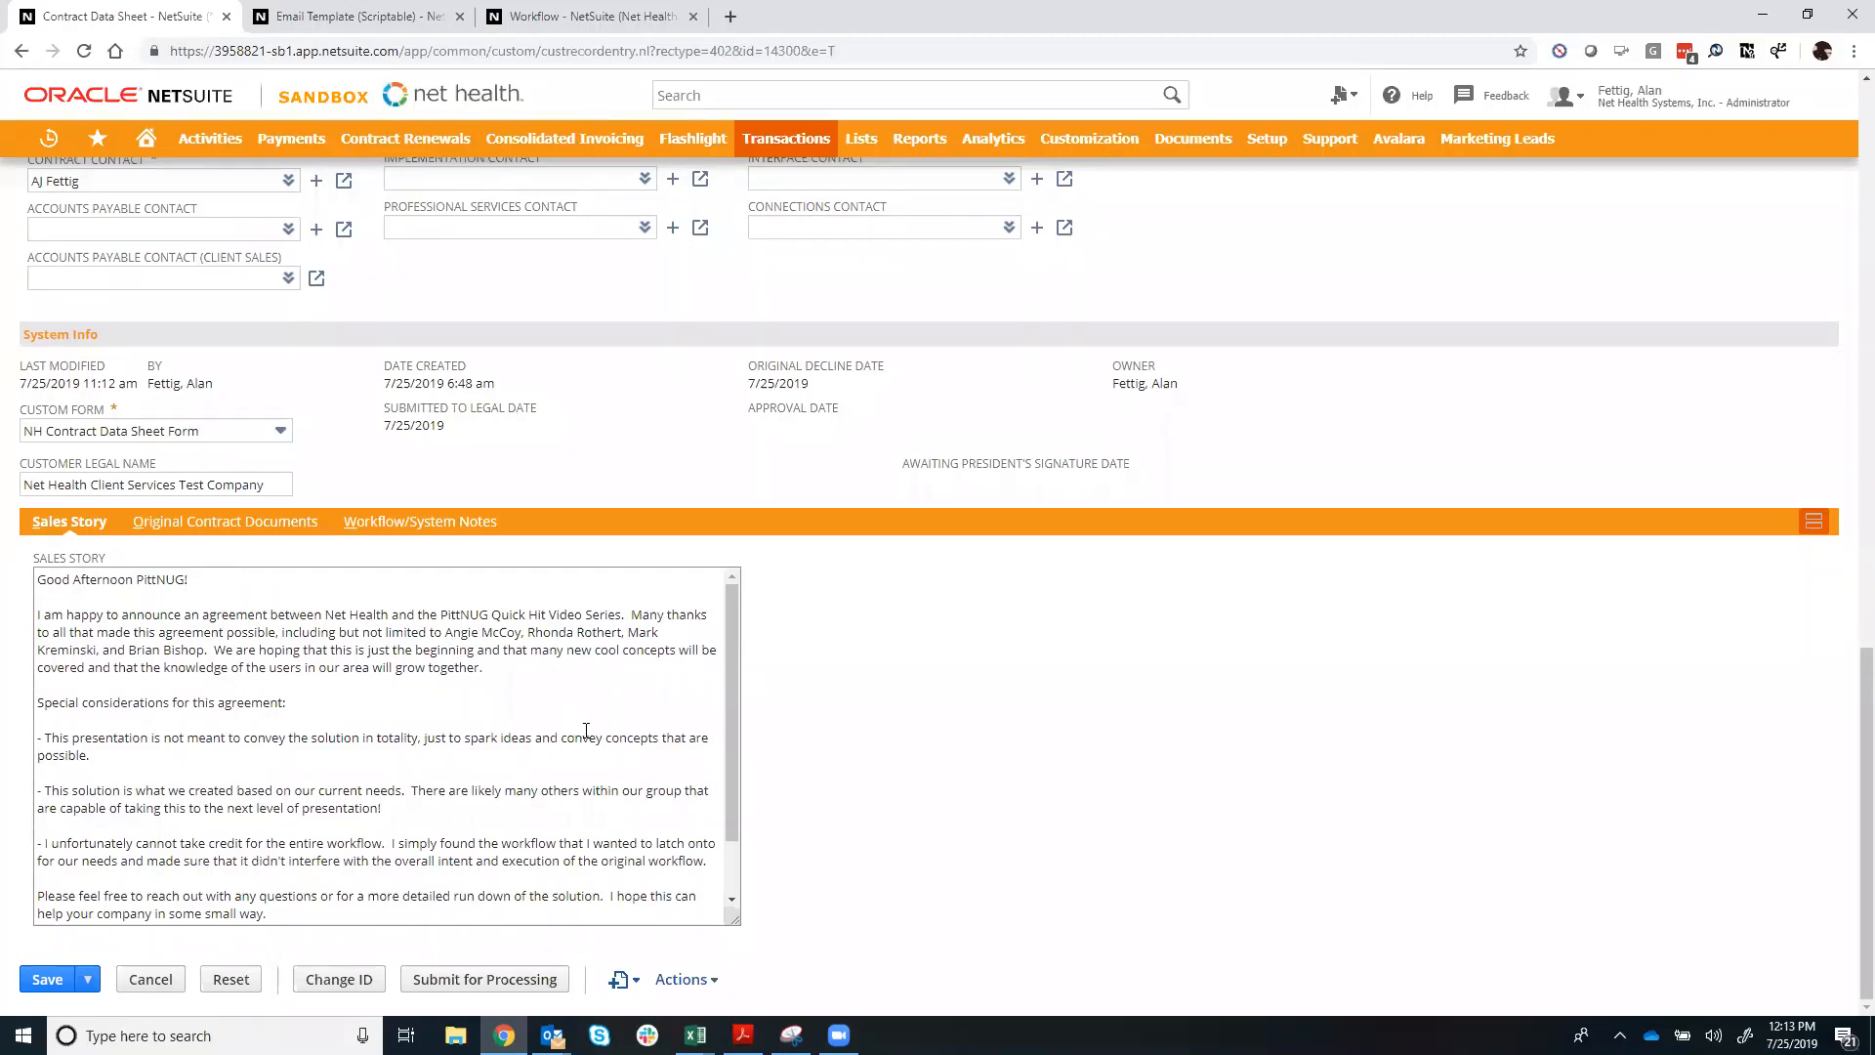
scroll(586, 733, "up", 1)
scroll(586, 743, "down", 1)
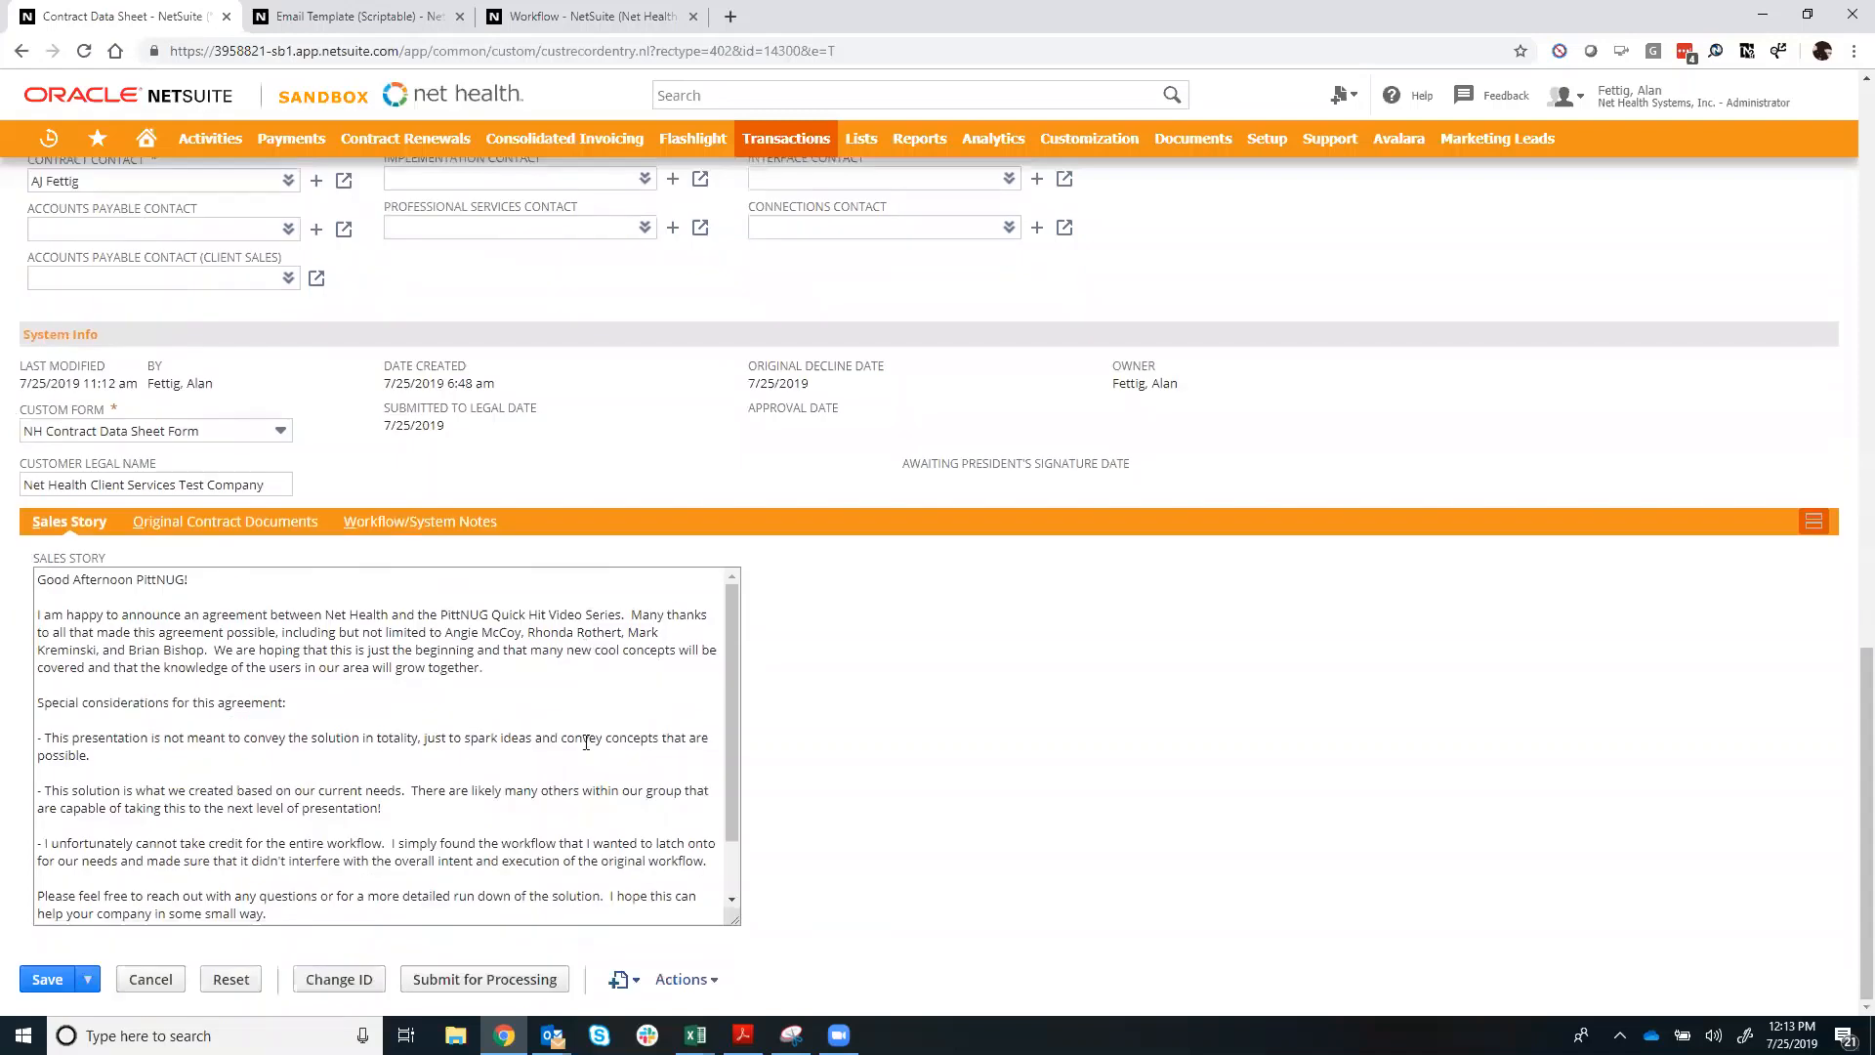
- Check the files attached as original contract documents and return to the end of the sales story
left_click(239, 526)
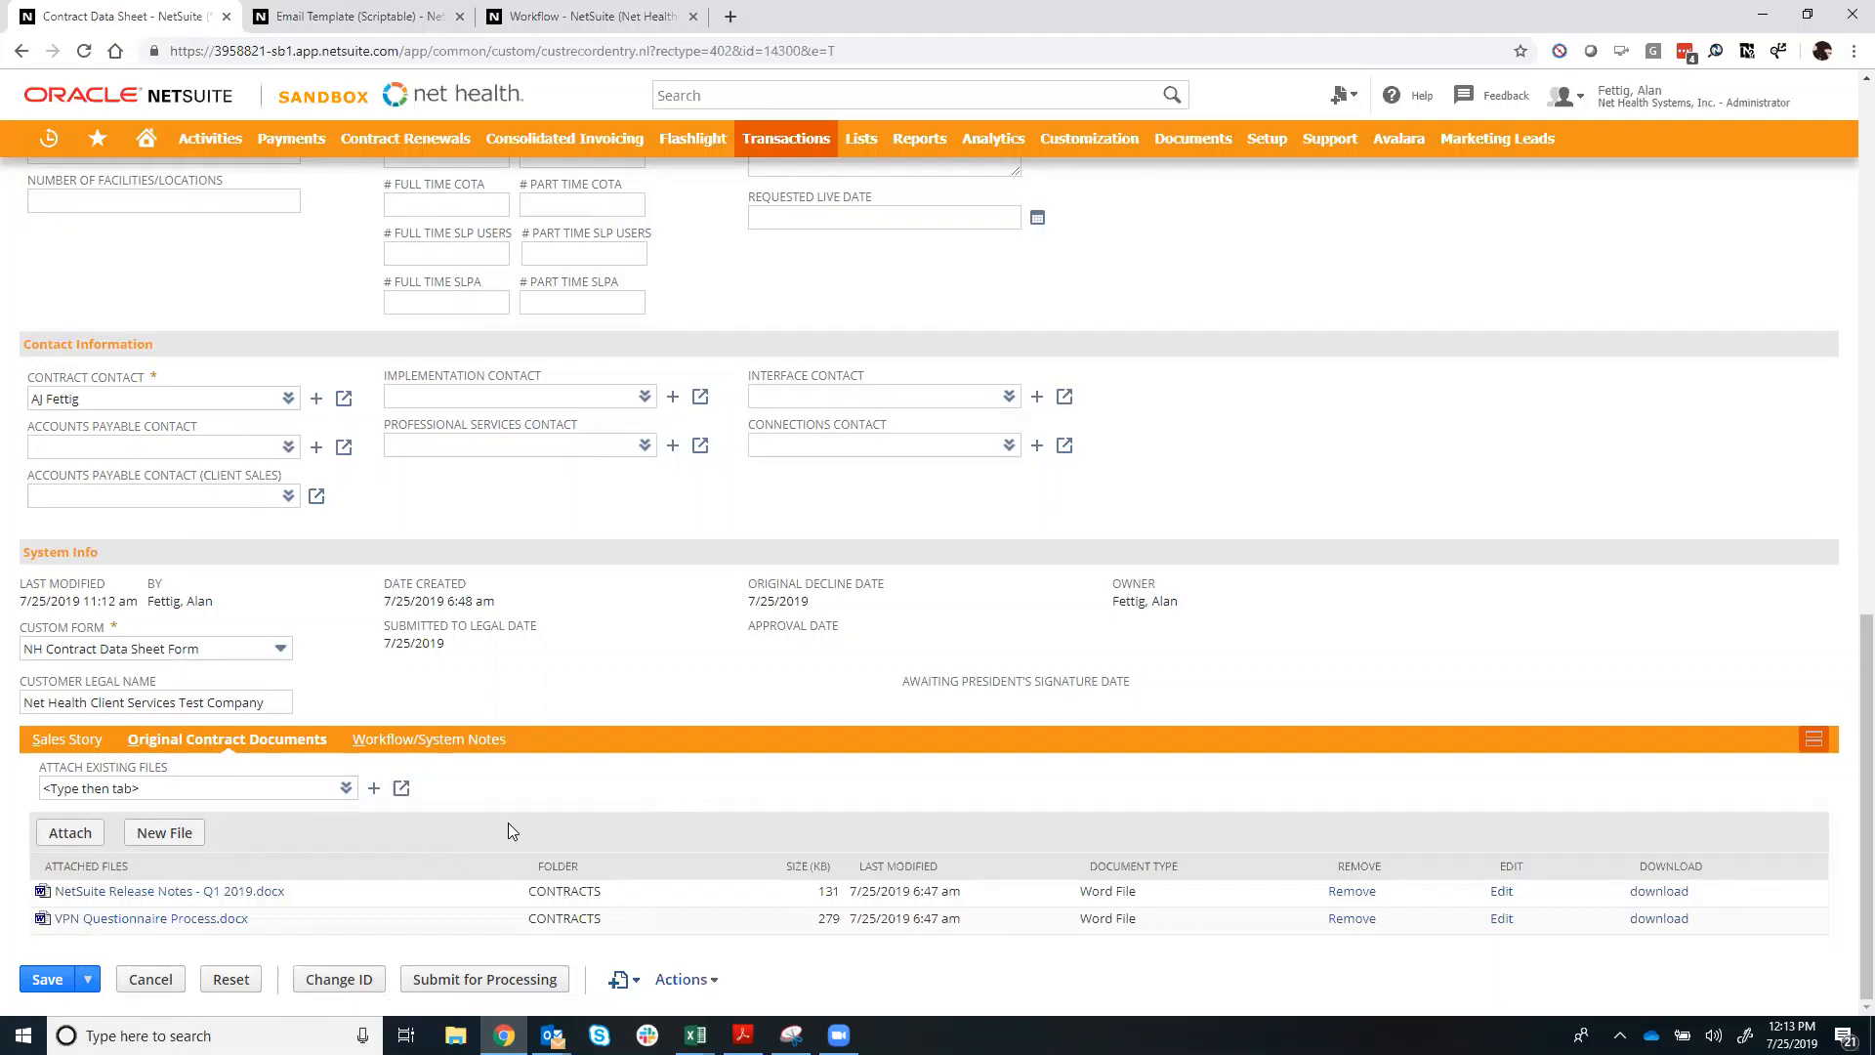
left_click(84, 738)
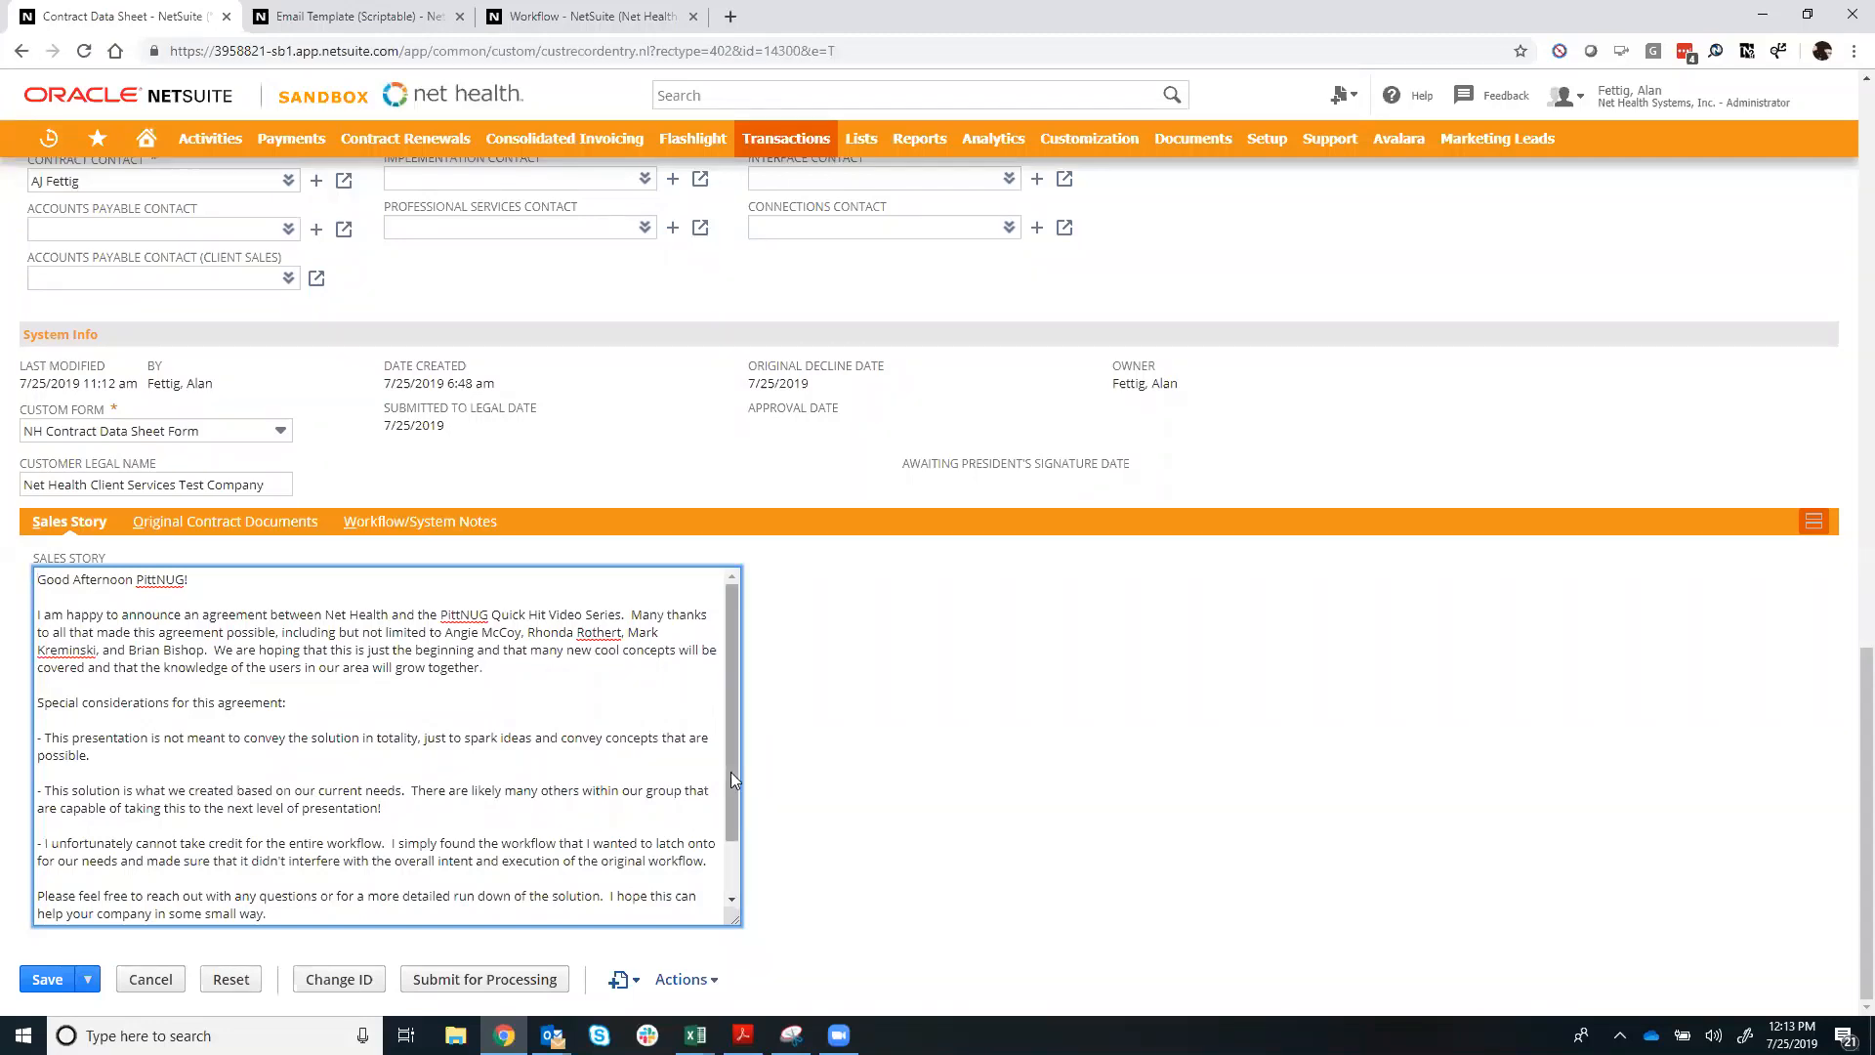
left_click_drag(731, 772, 727, 840)
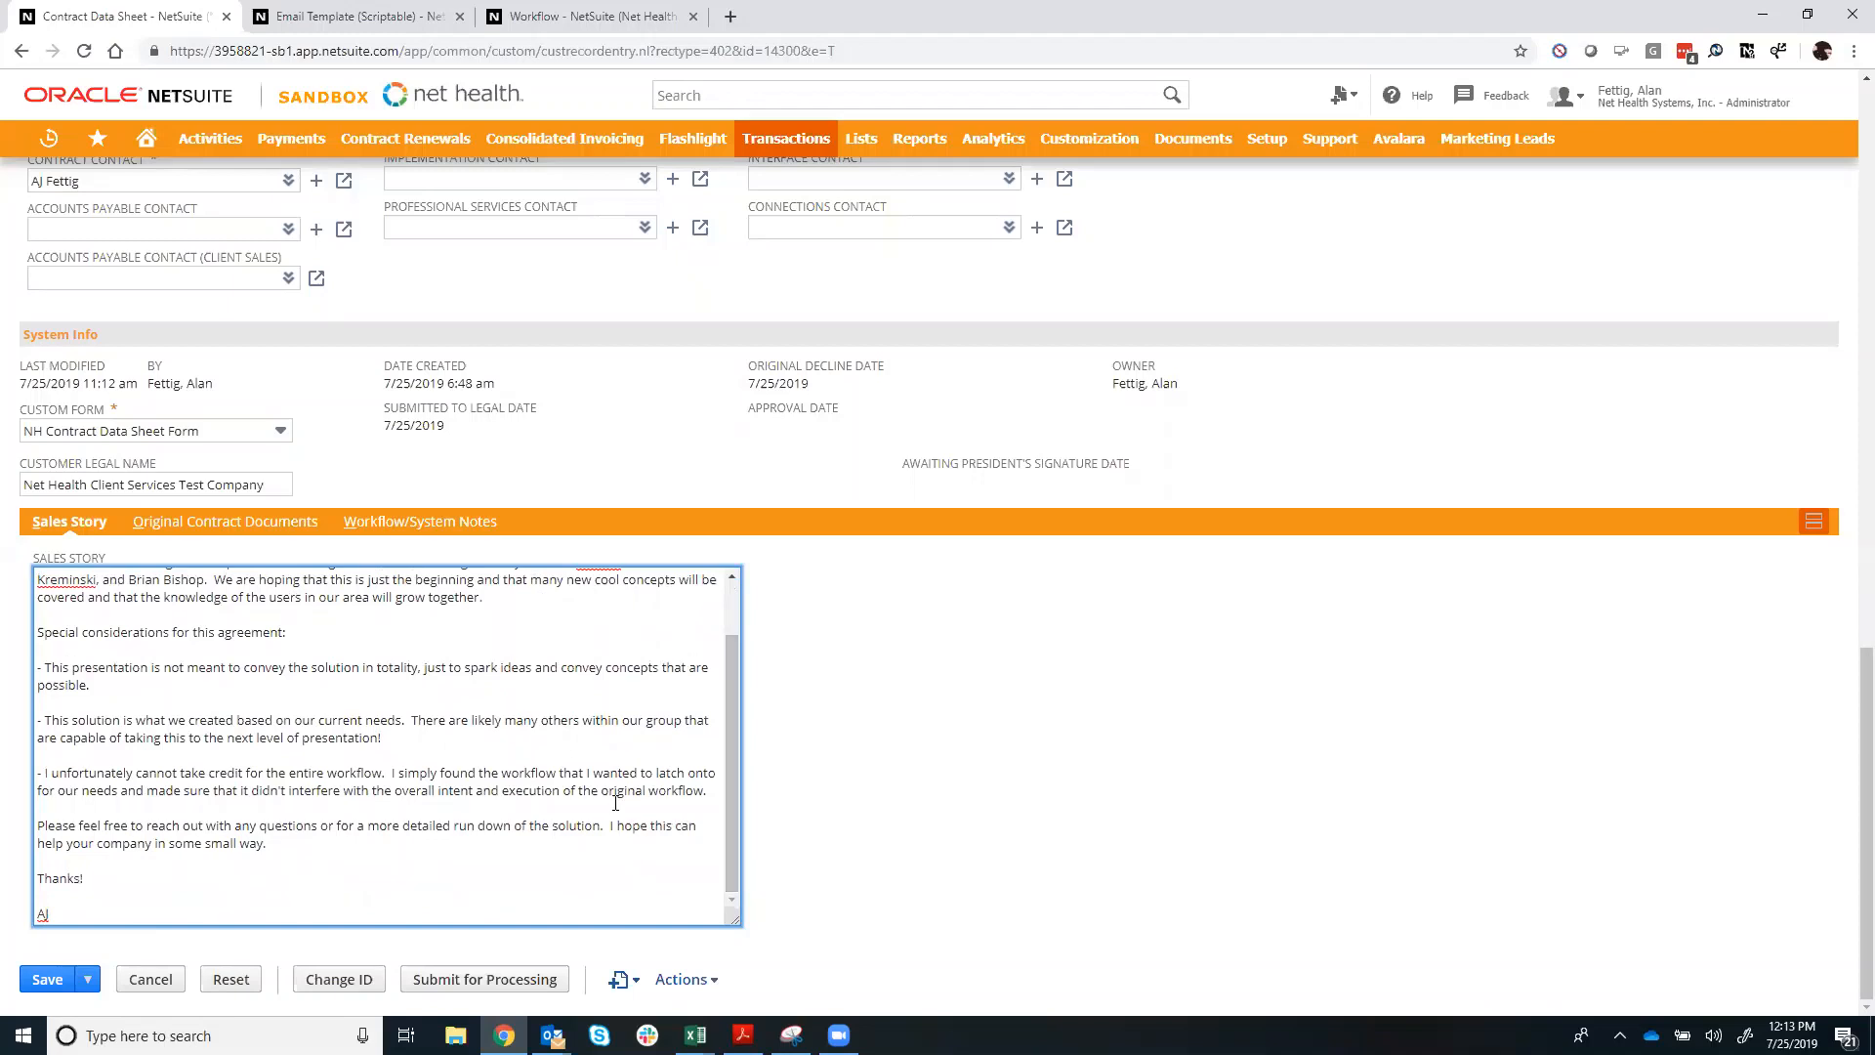
- Submit the contract data sheet for processing
scroll(615, 803, "up", 3)
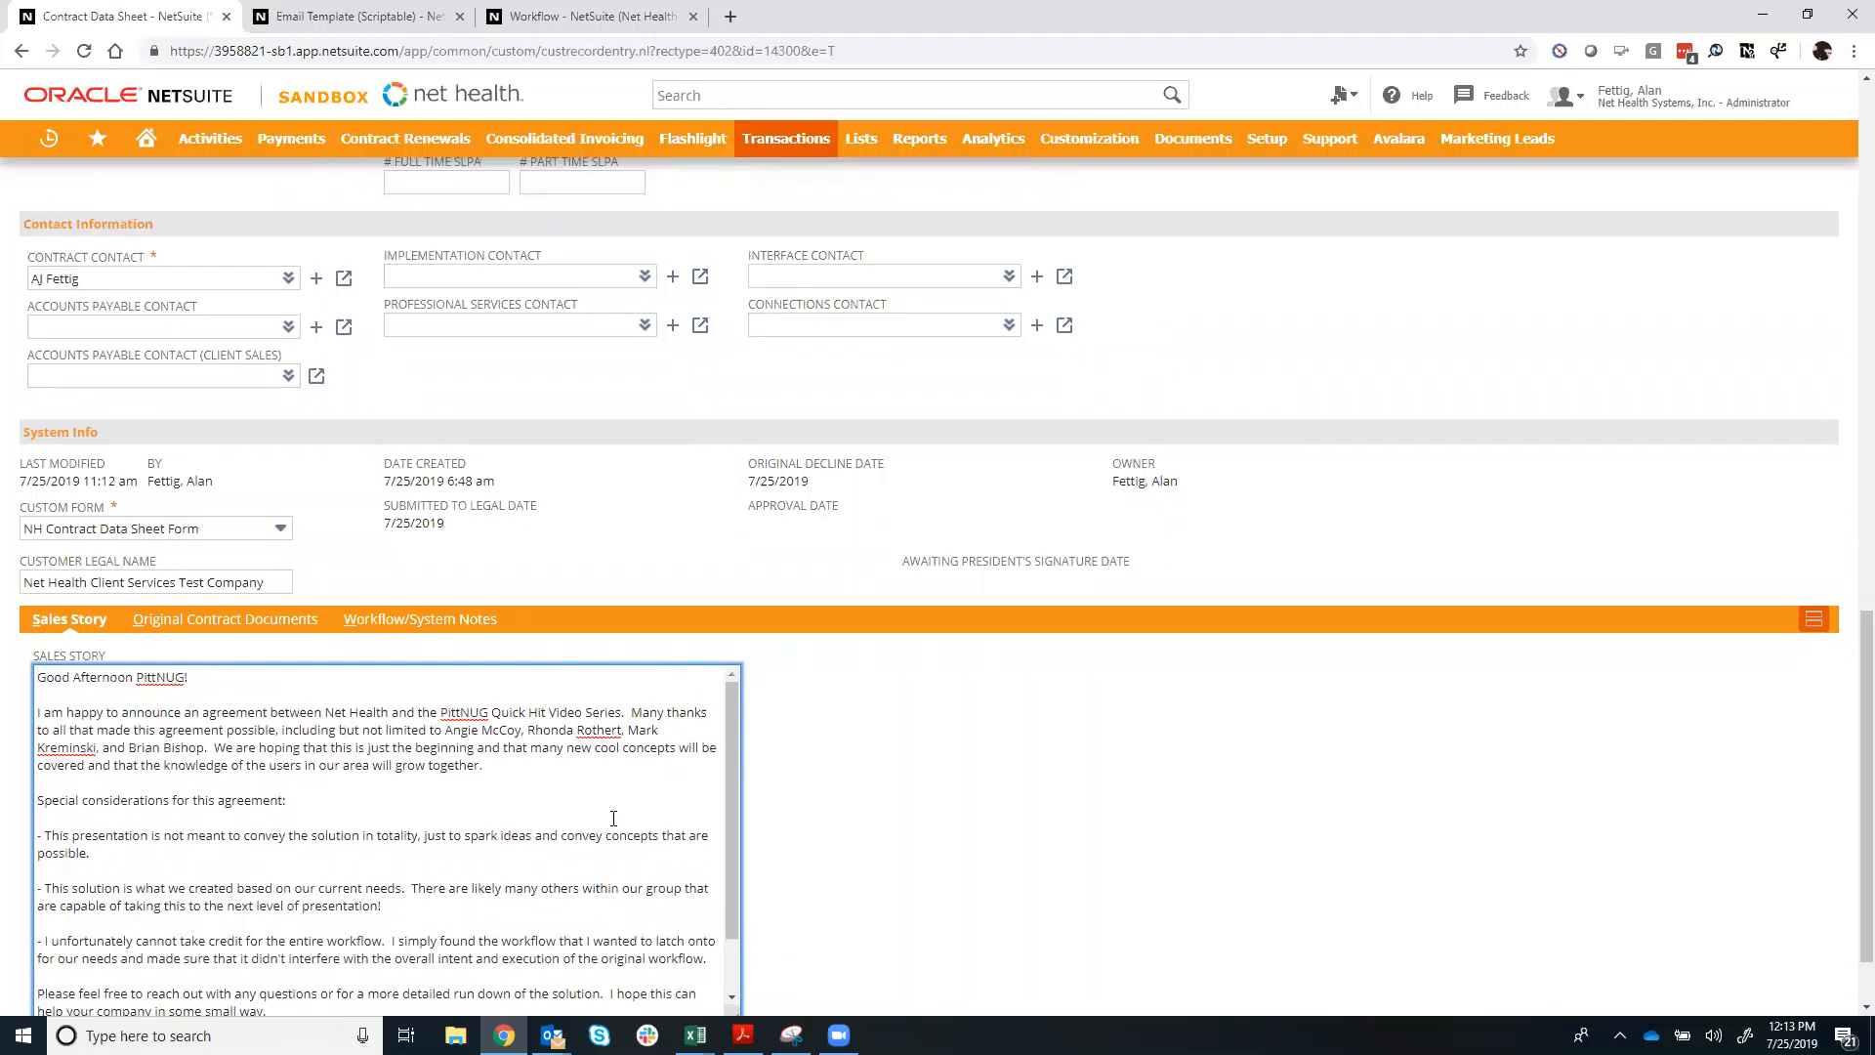
scroll(616, 801, "up", 8)
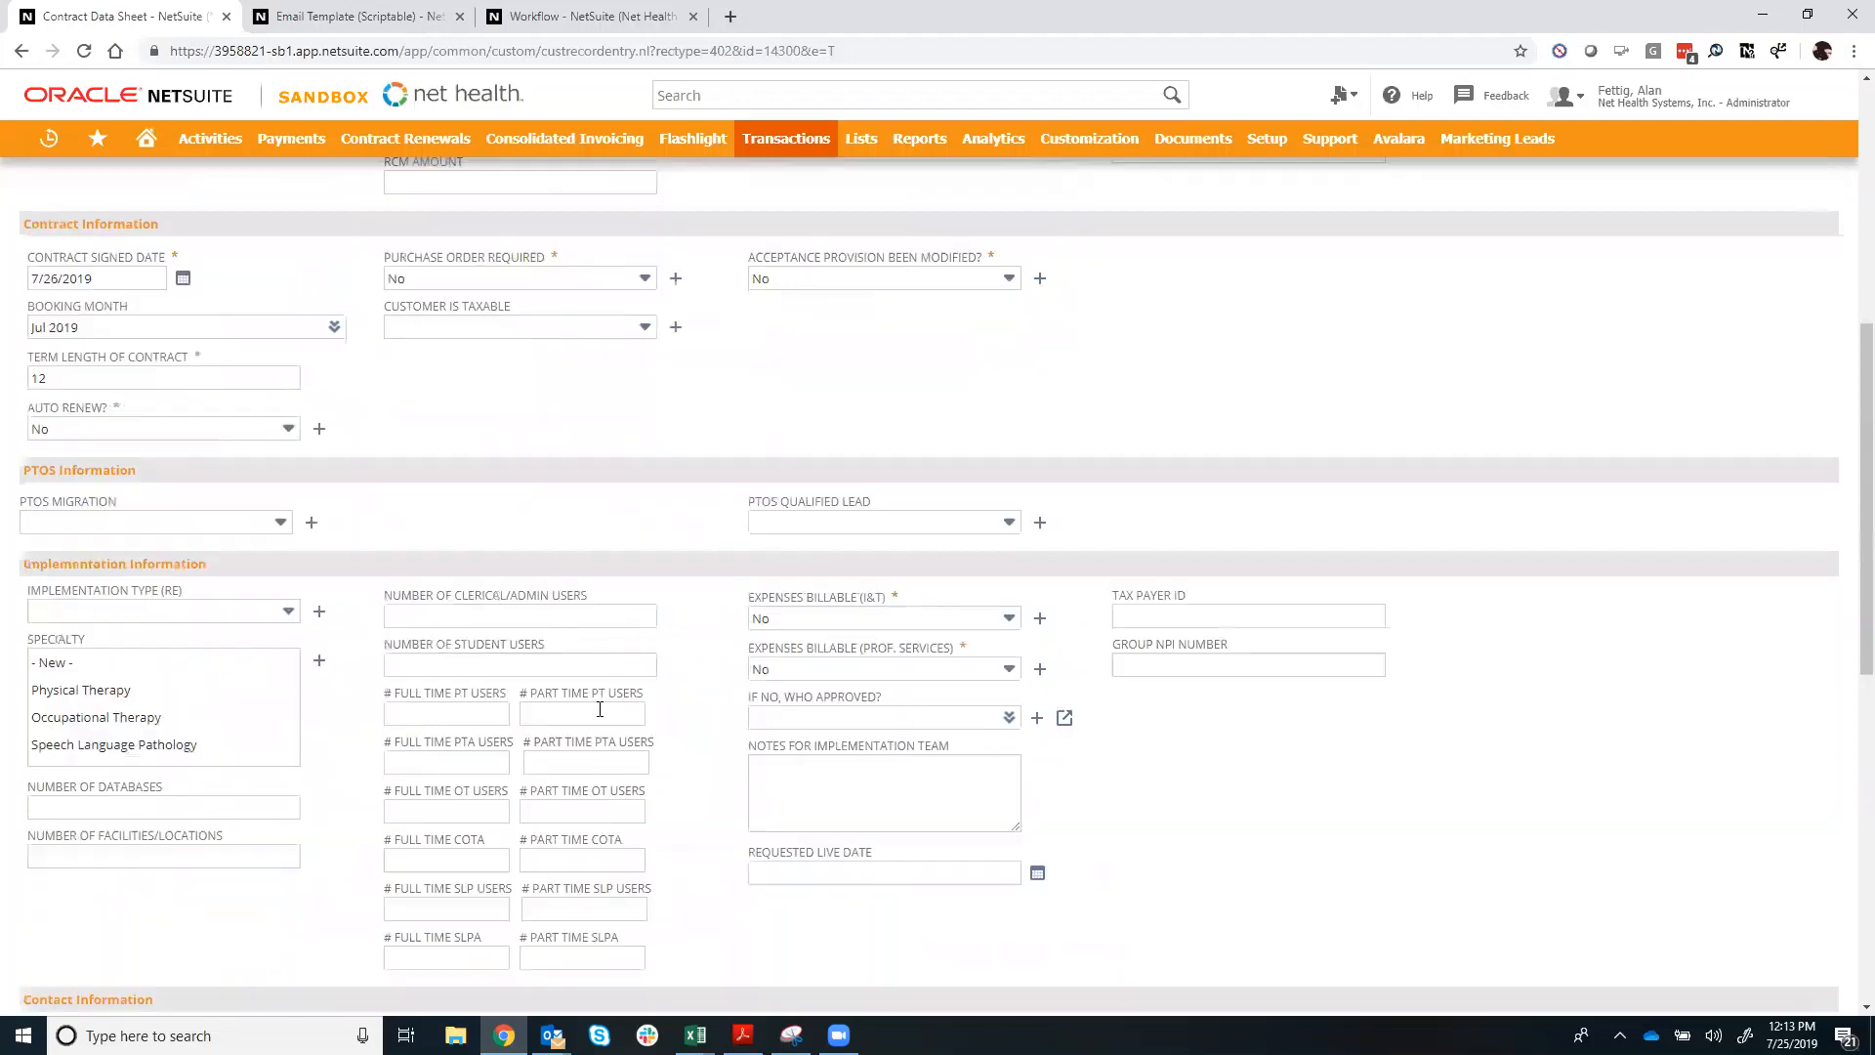
scroll(599, 718, "up", 6)
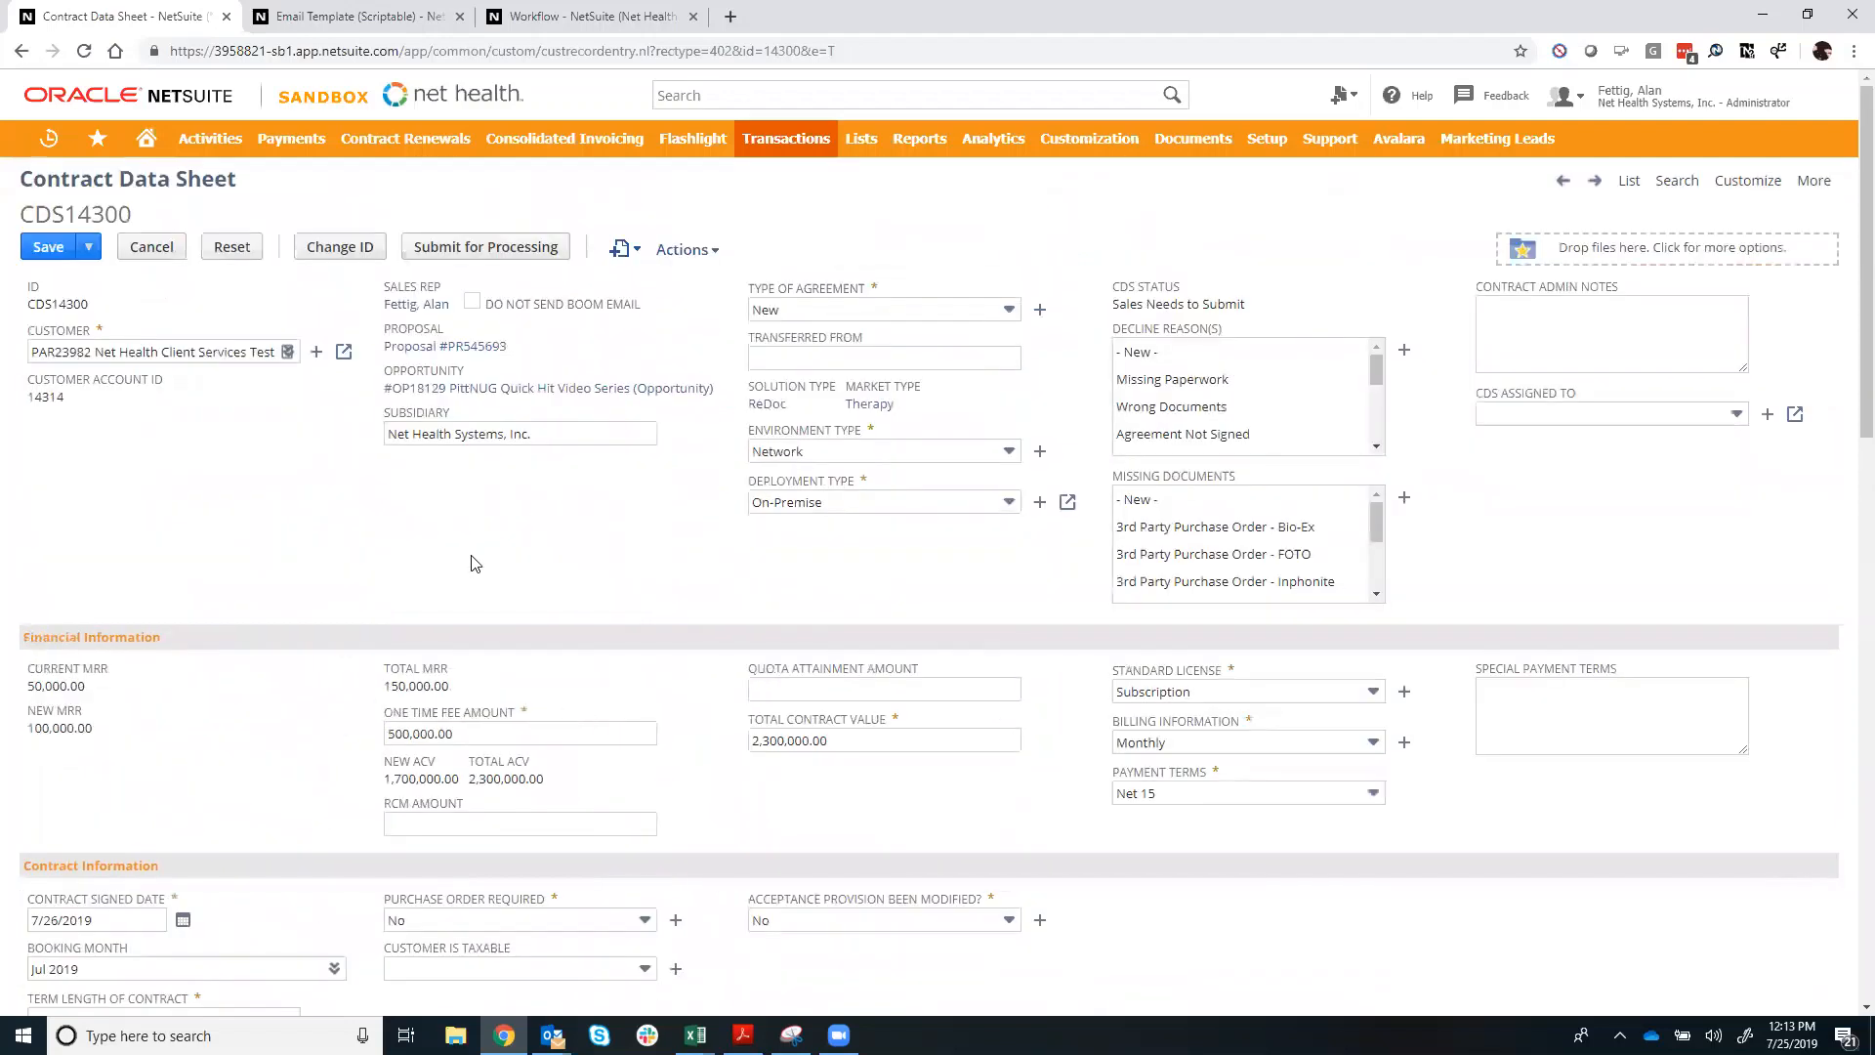
left_click(482, 250)
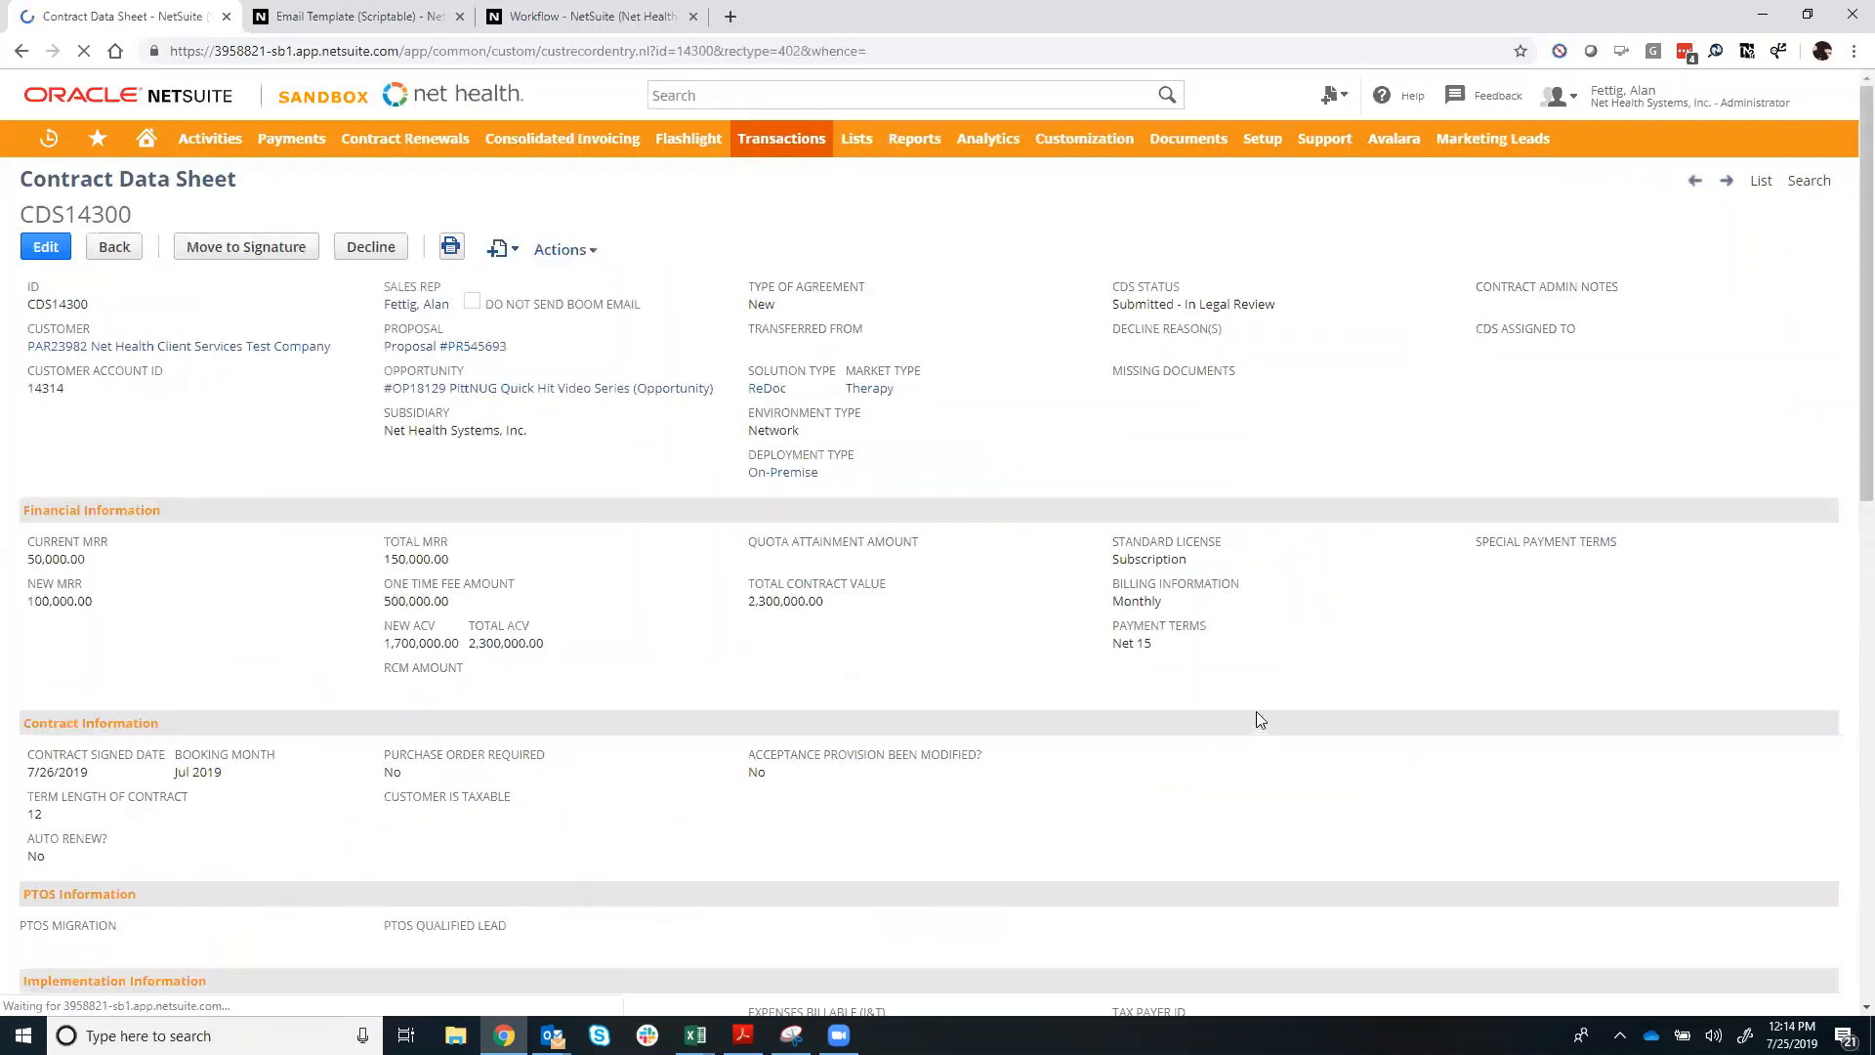
- Examine the submitted contract data sheet's status, financial, contract, implementation and system information, down to the start of the sales story
scroll(1258, 712, "down", 2)
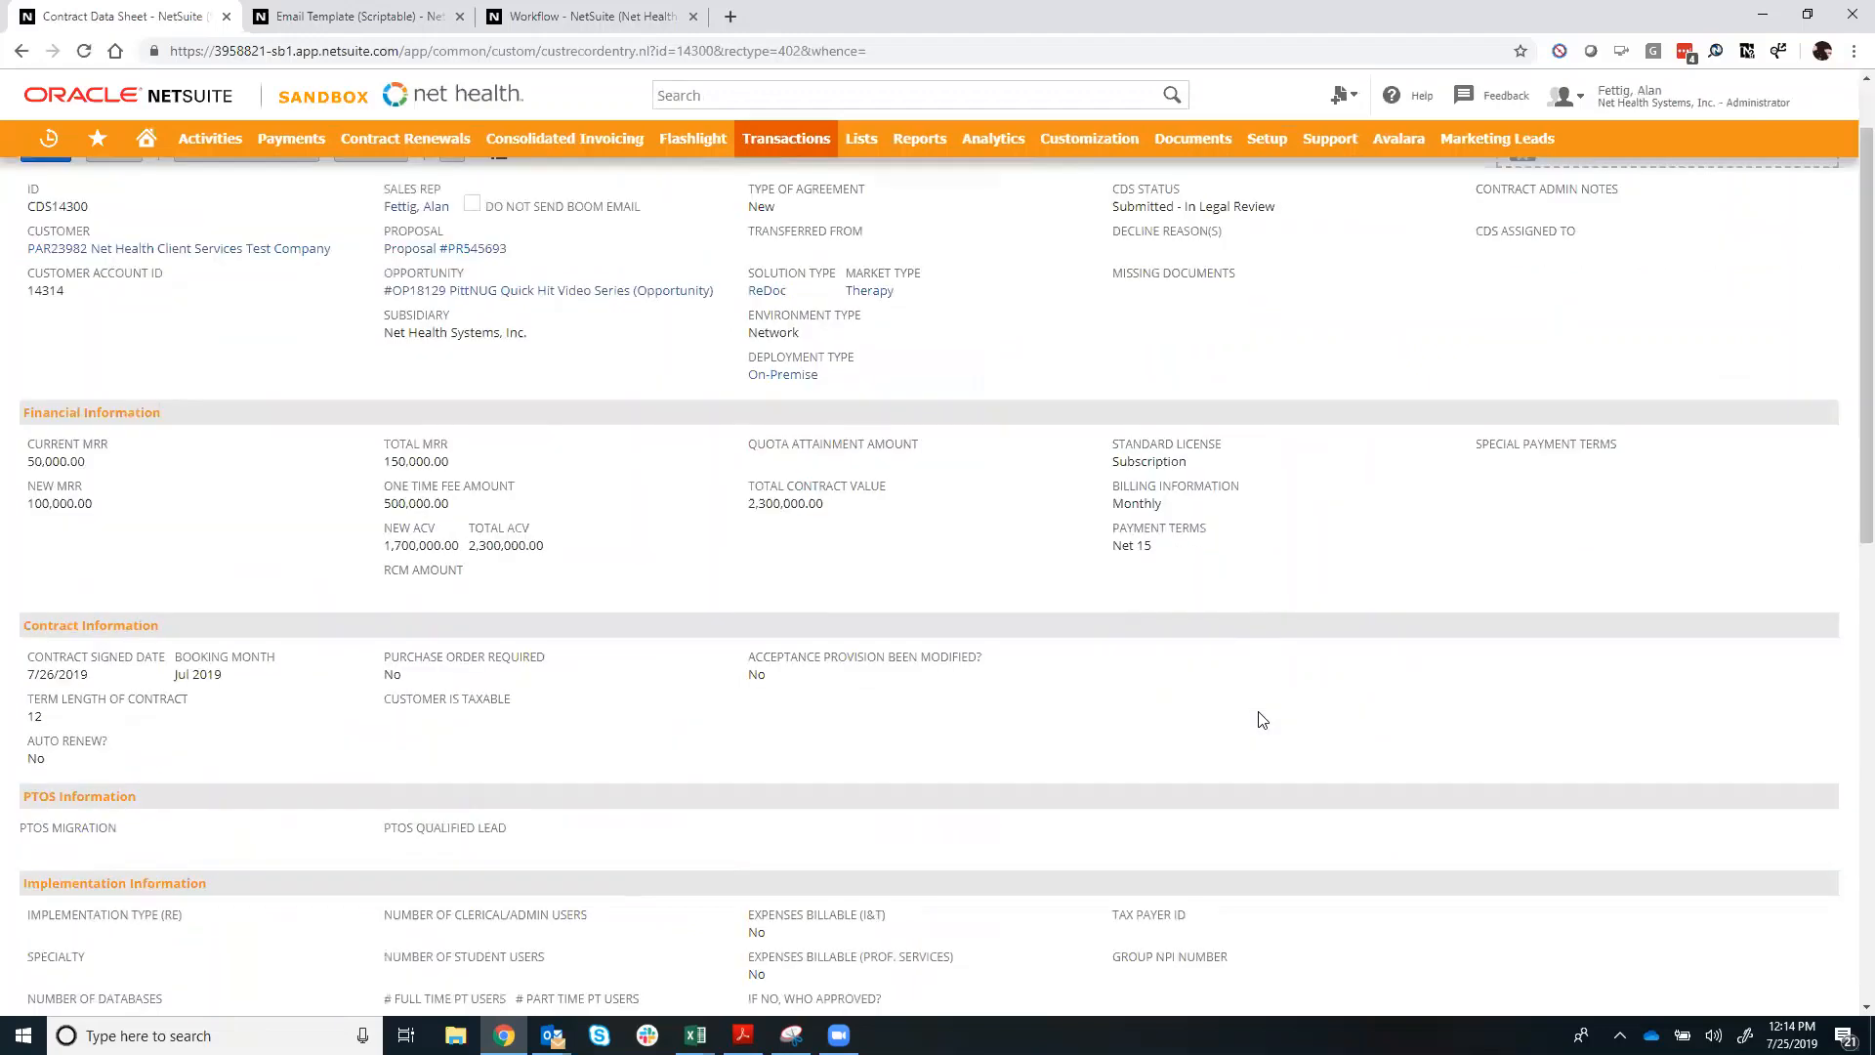
scroll(1258, 720, "down", 2)
scroll(1240, 758, "down", 2)
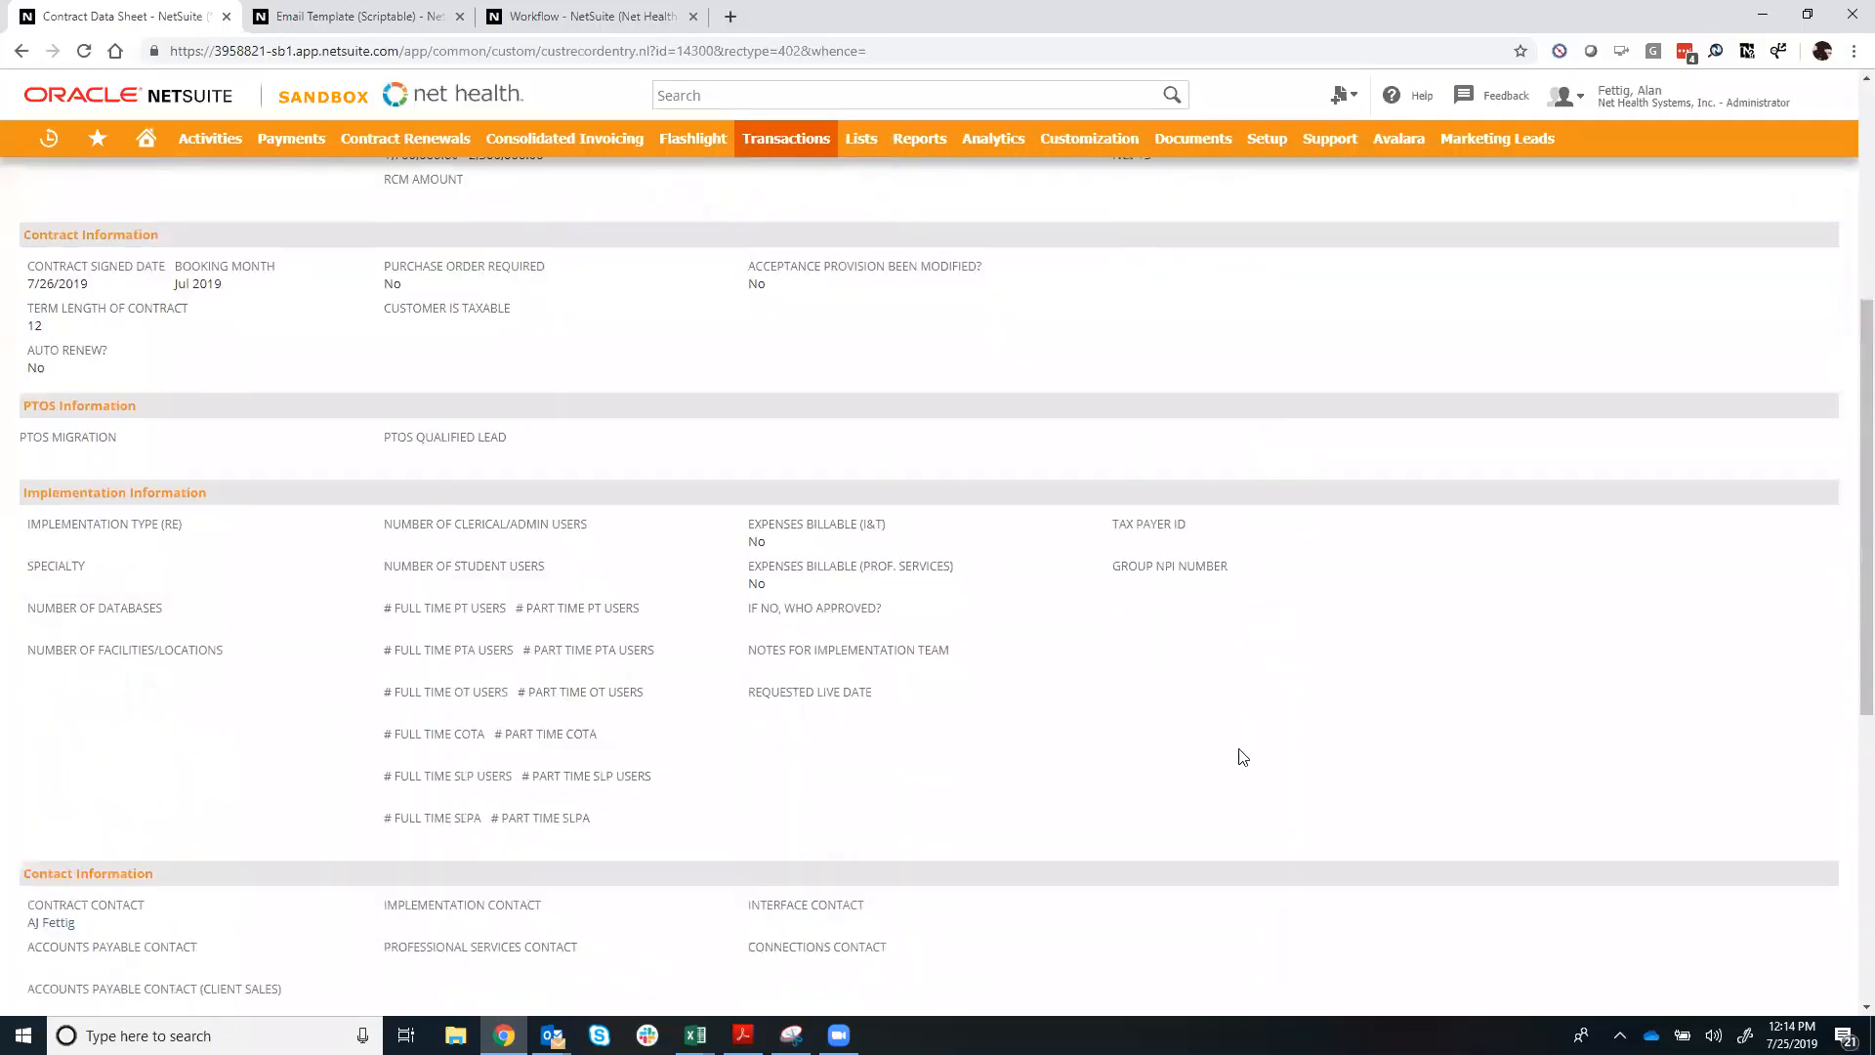
scroll(1240, 758, "down", 1)
scroll(1241, 758, "down", 1)
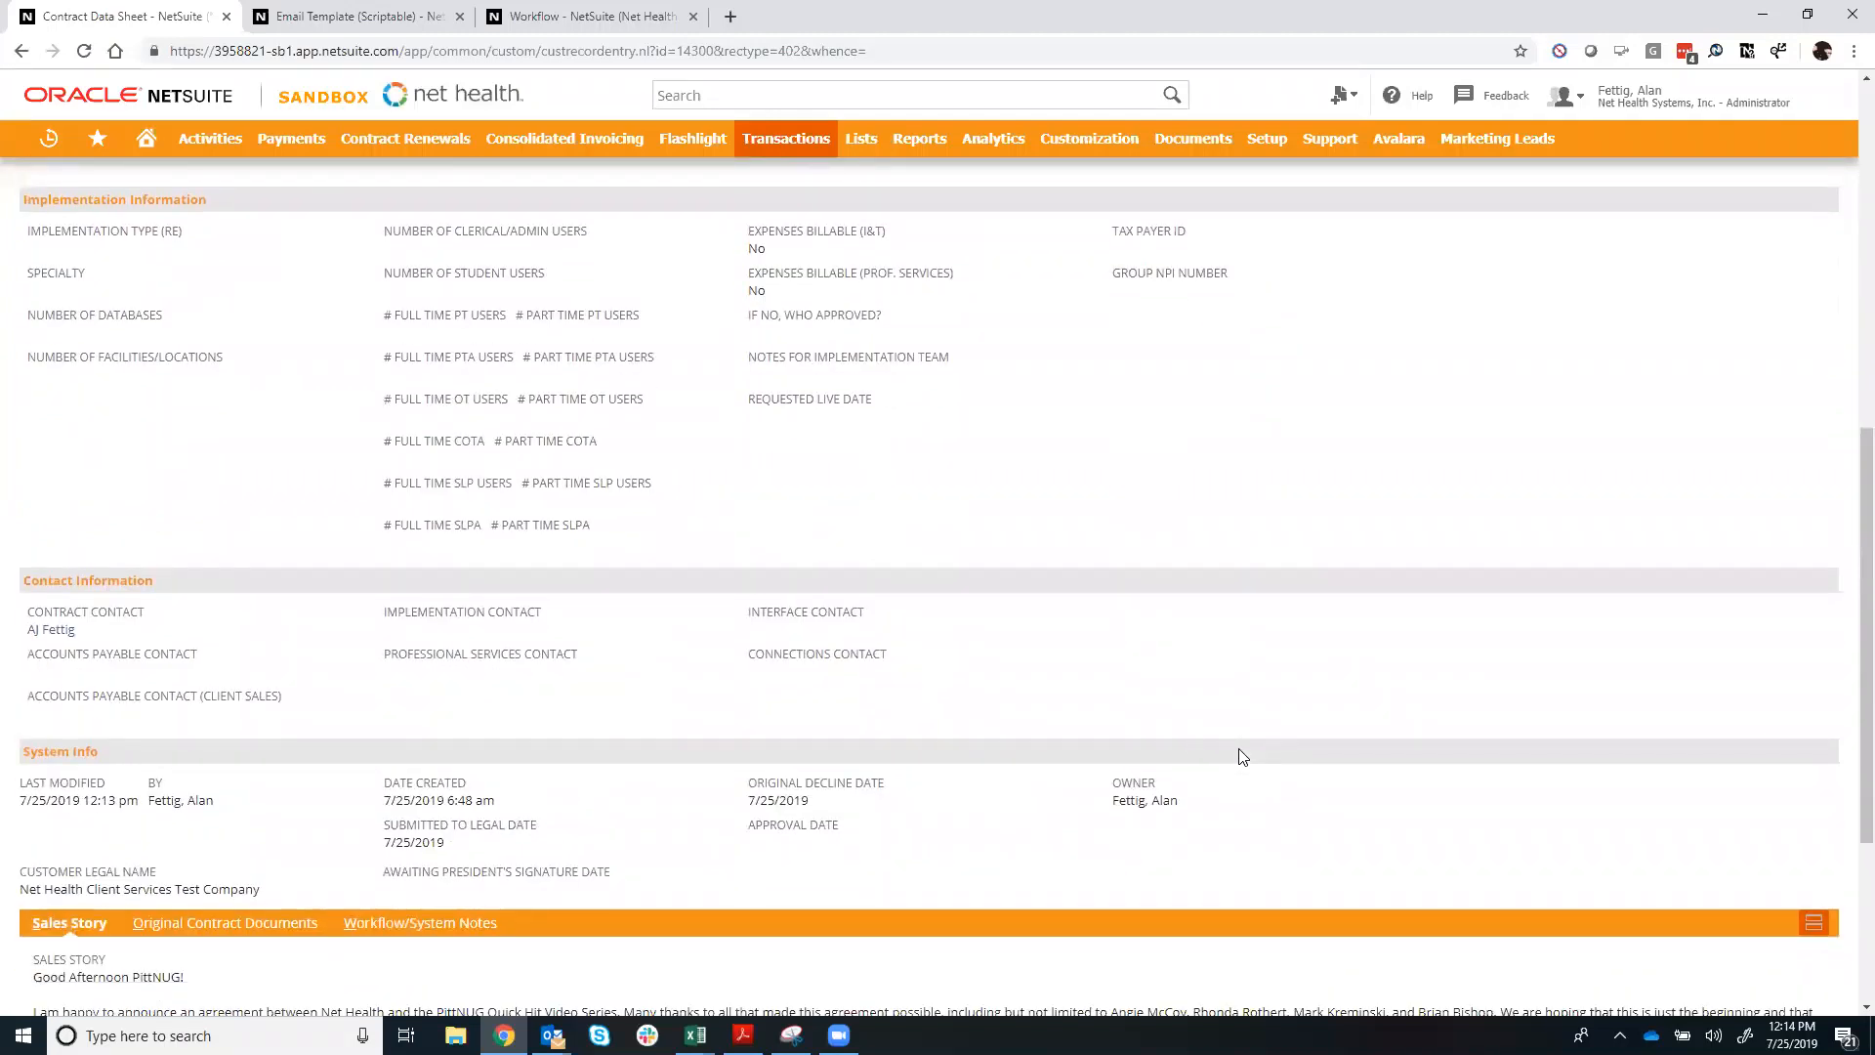
scroll(1162, 731, "up", 4)
scroll(1162, 732, "up", 4)
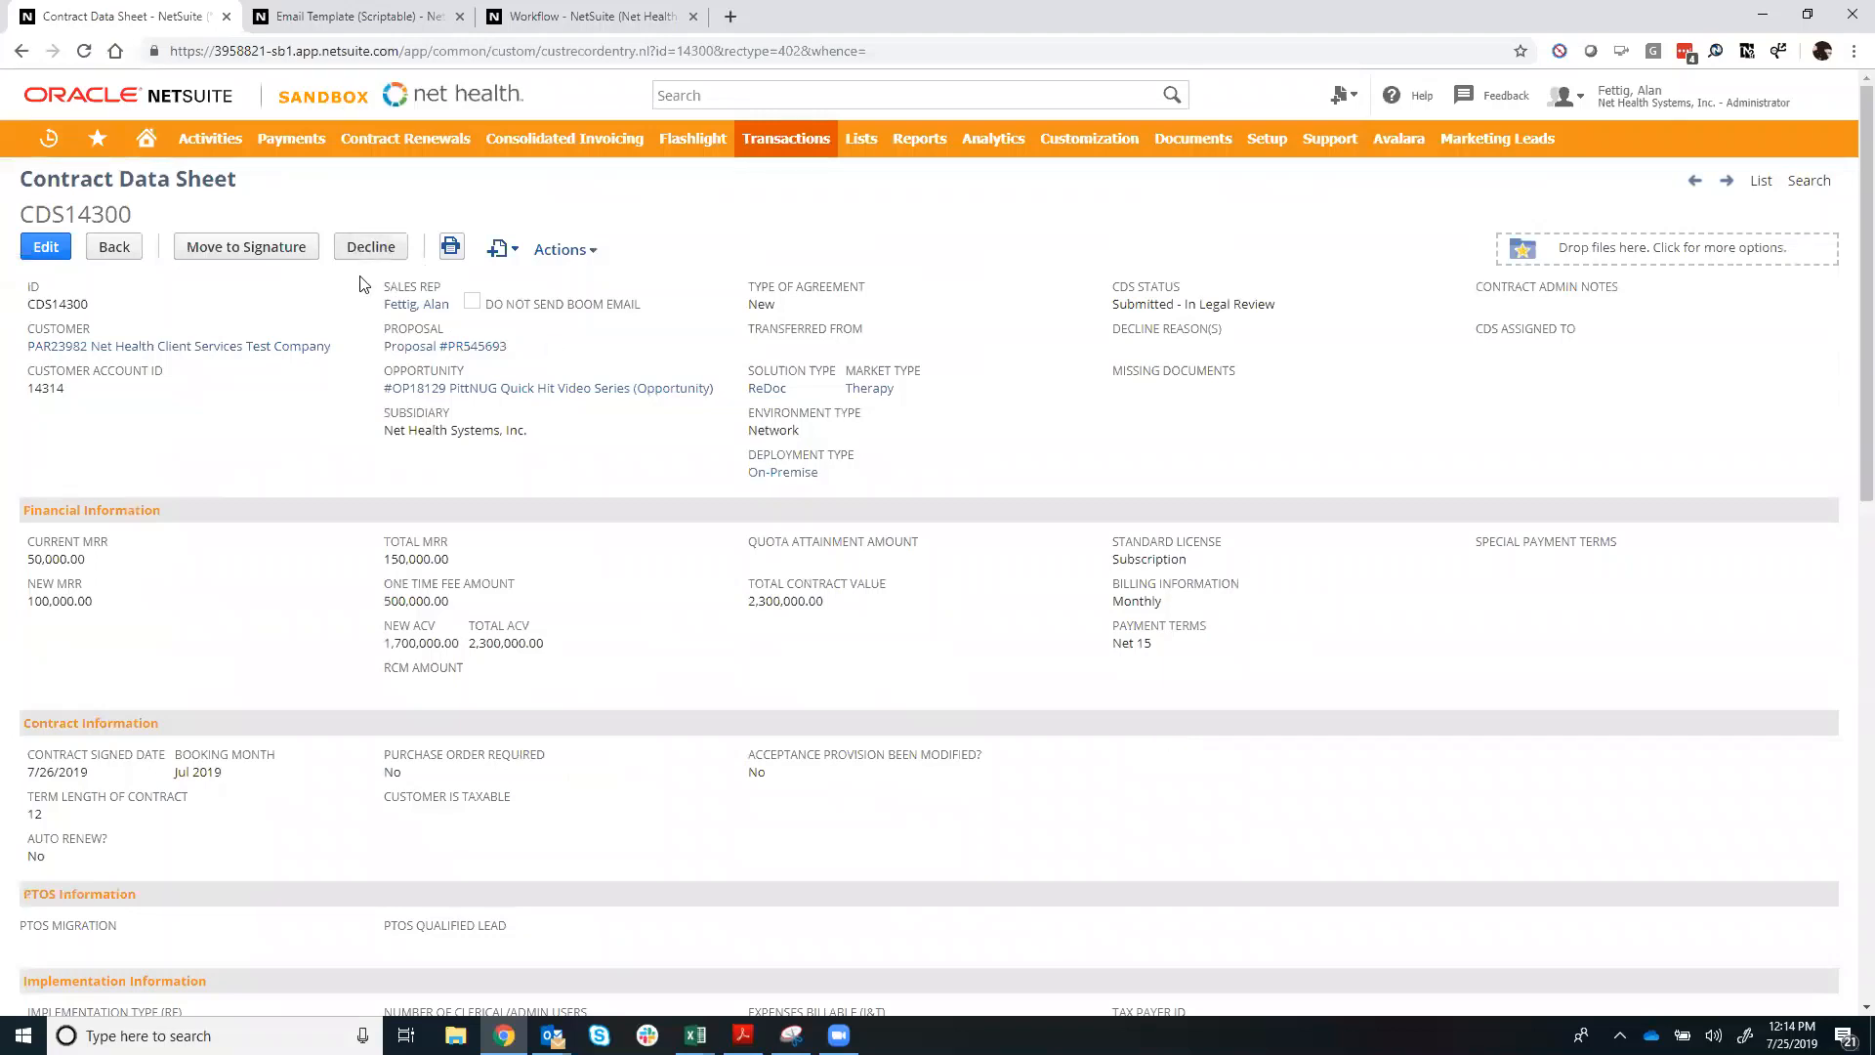
scroll(849, 541, "down", 2)
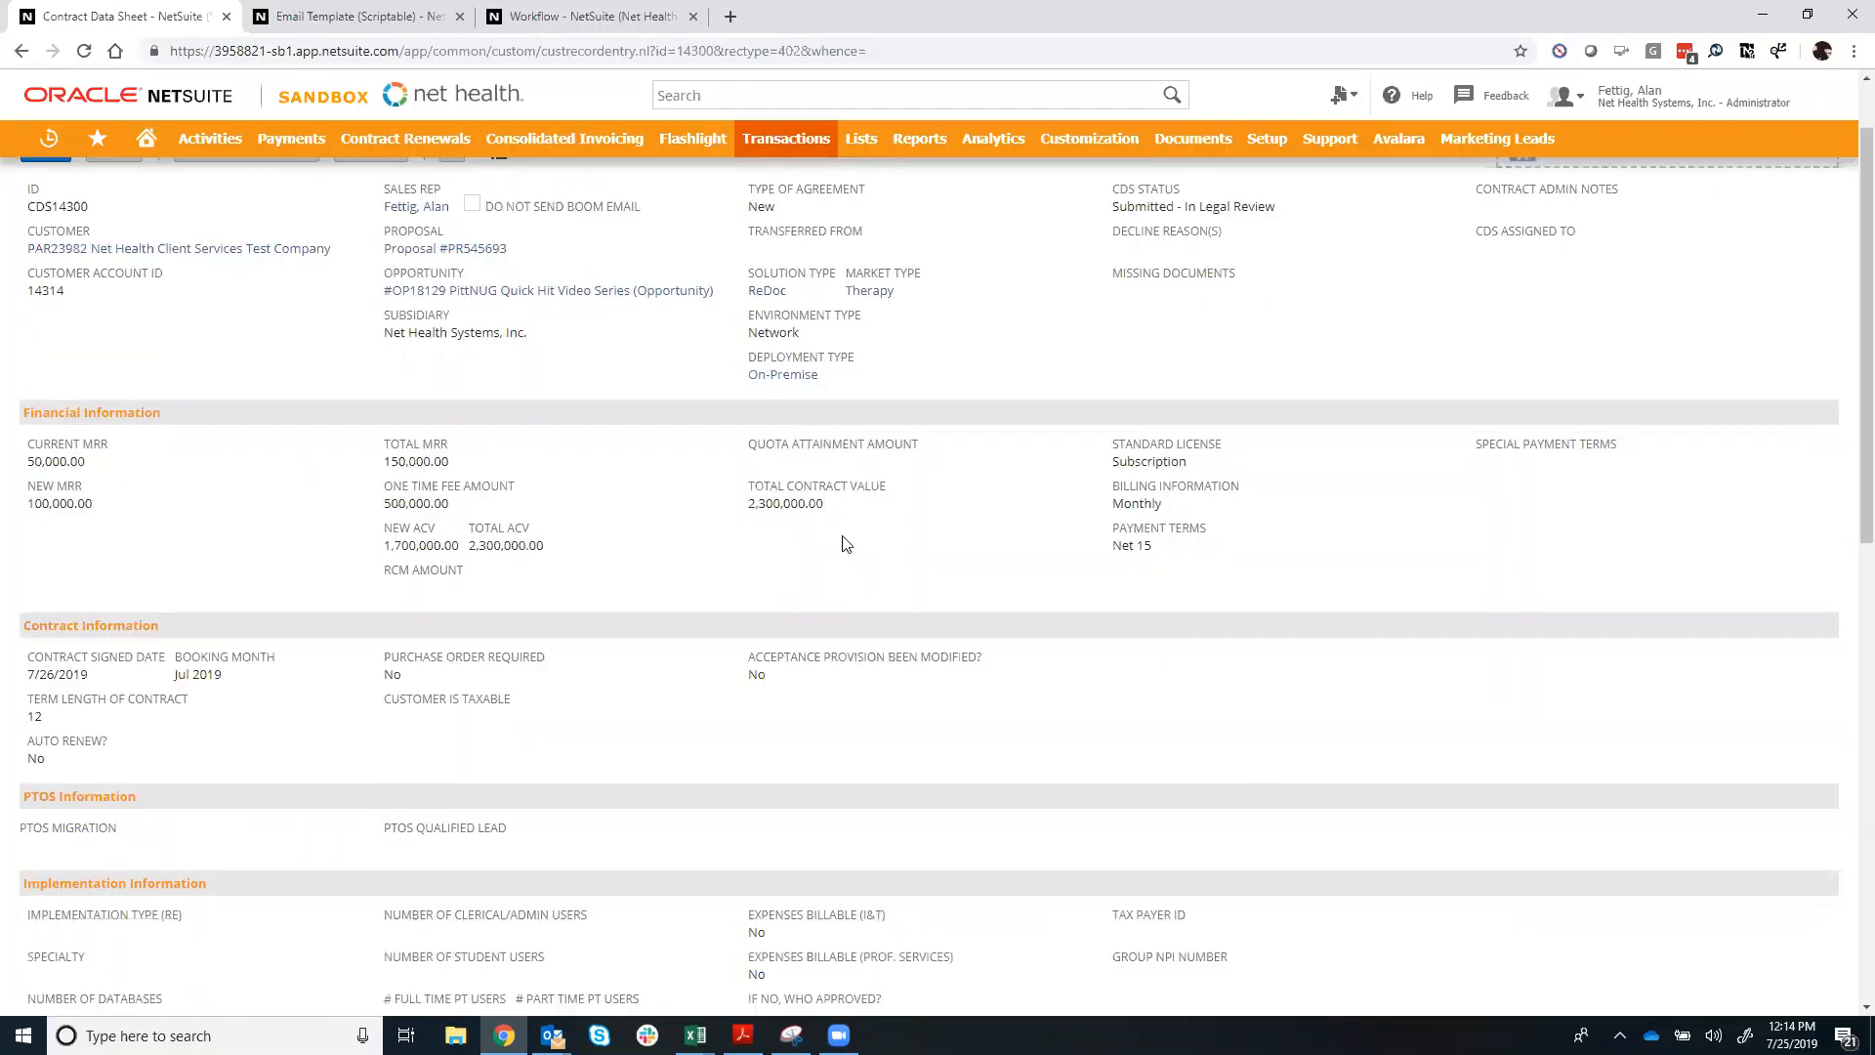
scroll(850, 542, "down", 5)
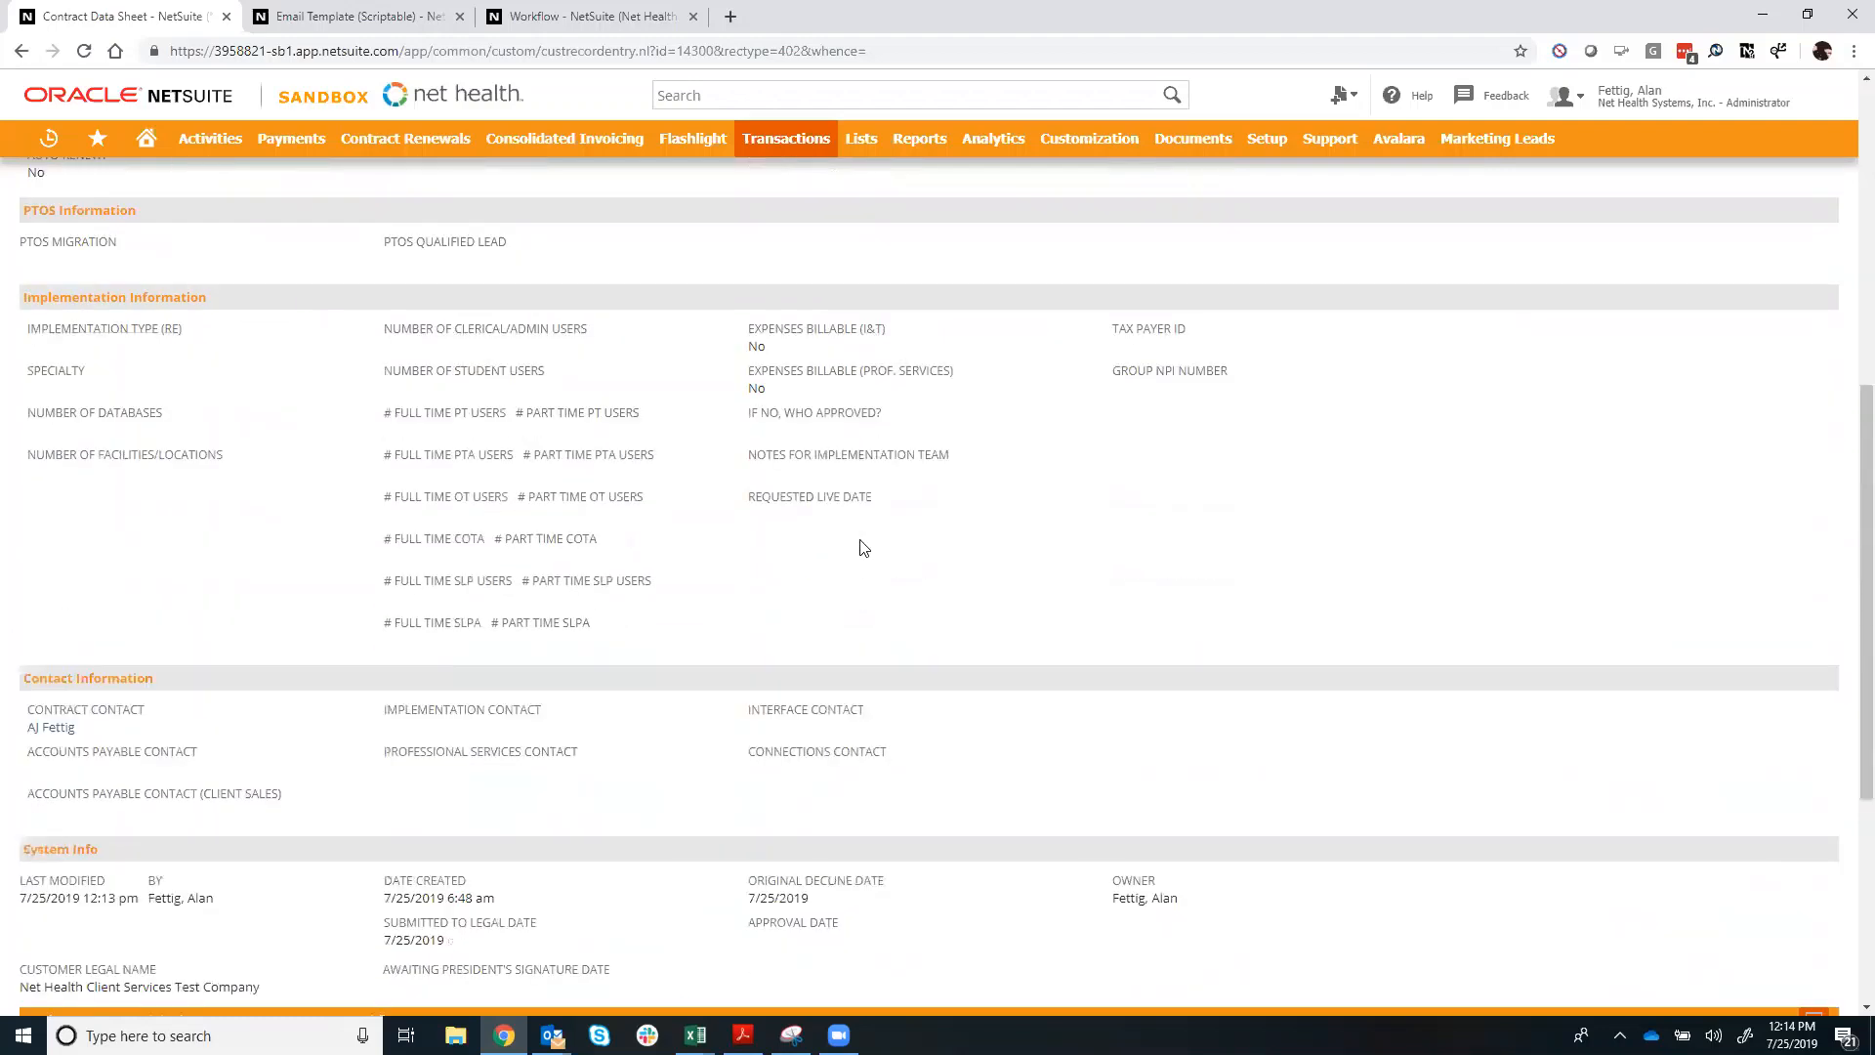
scroll(885, 560, "down", 2)
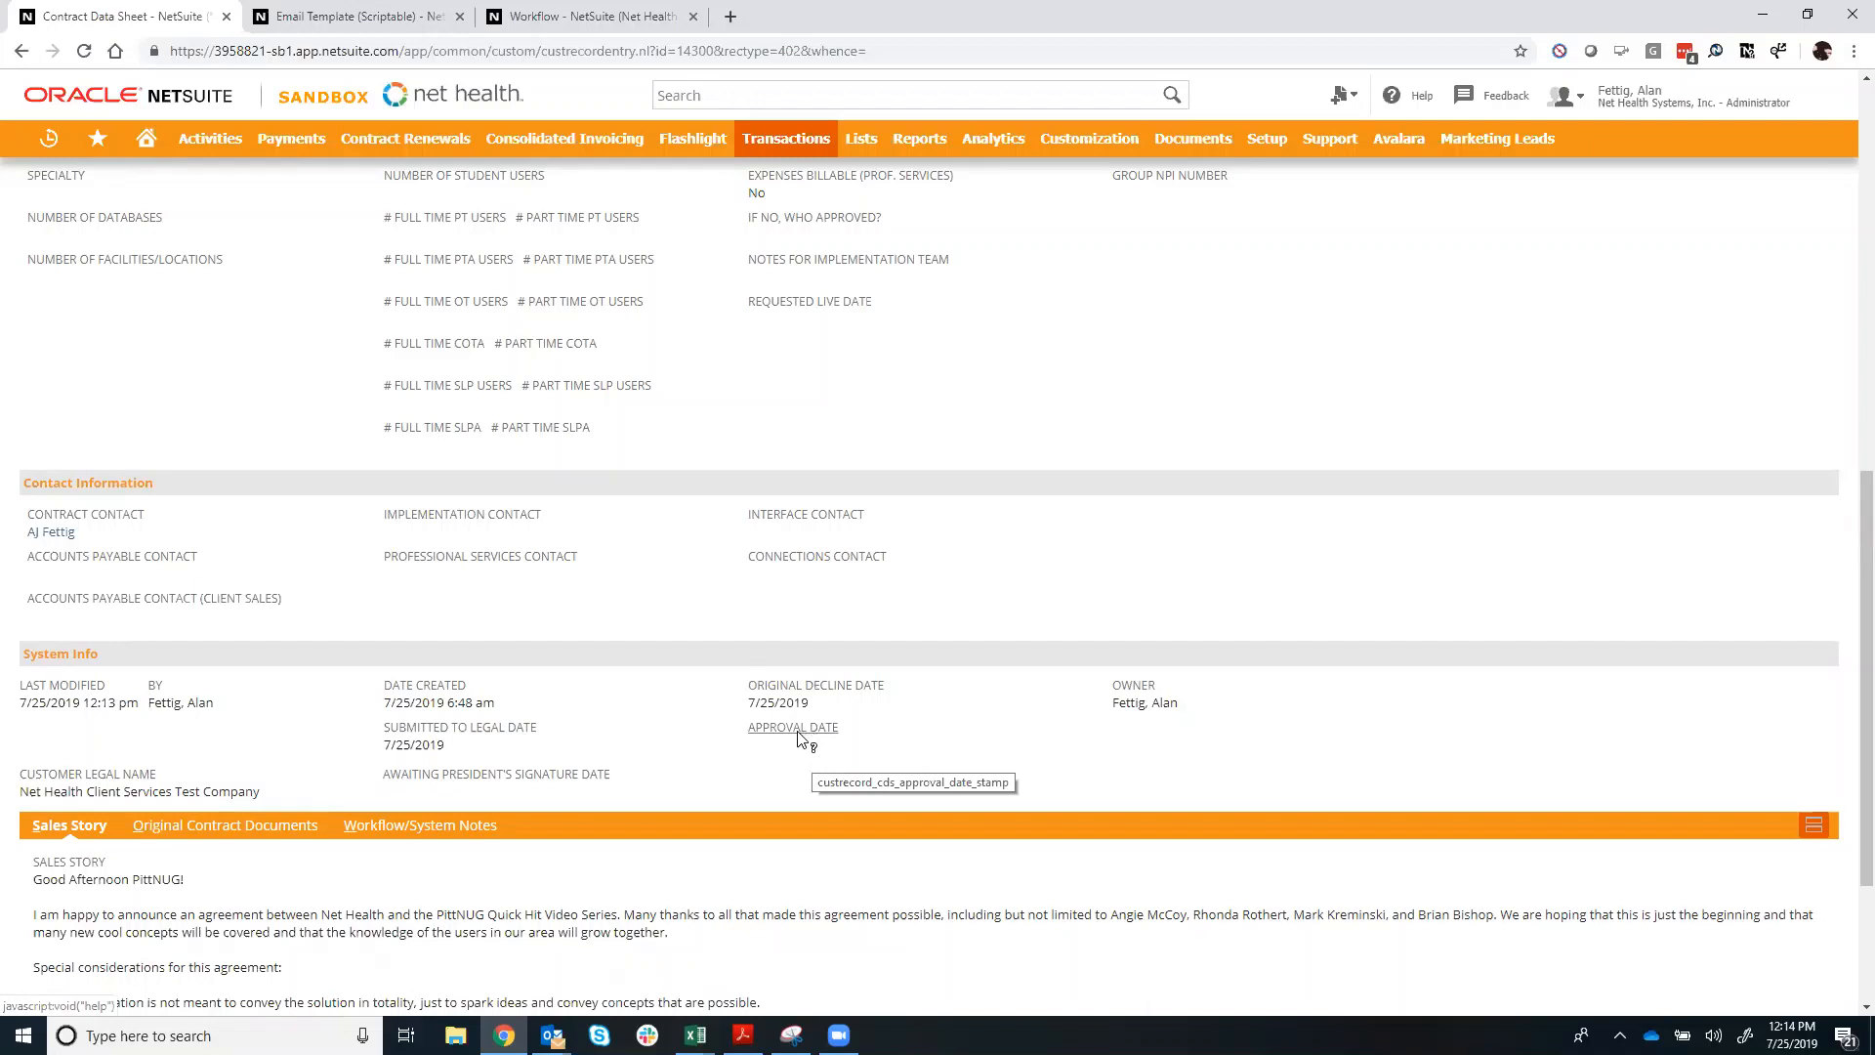
scroll(798, 737, "up", 15)
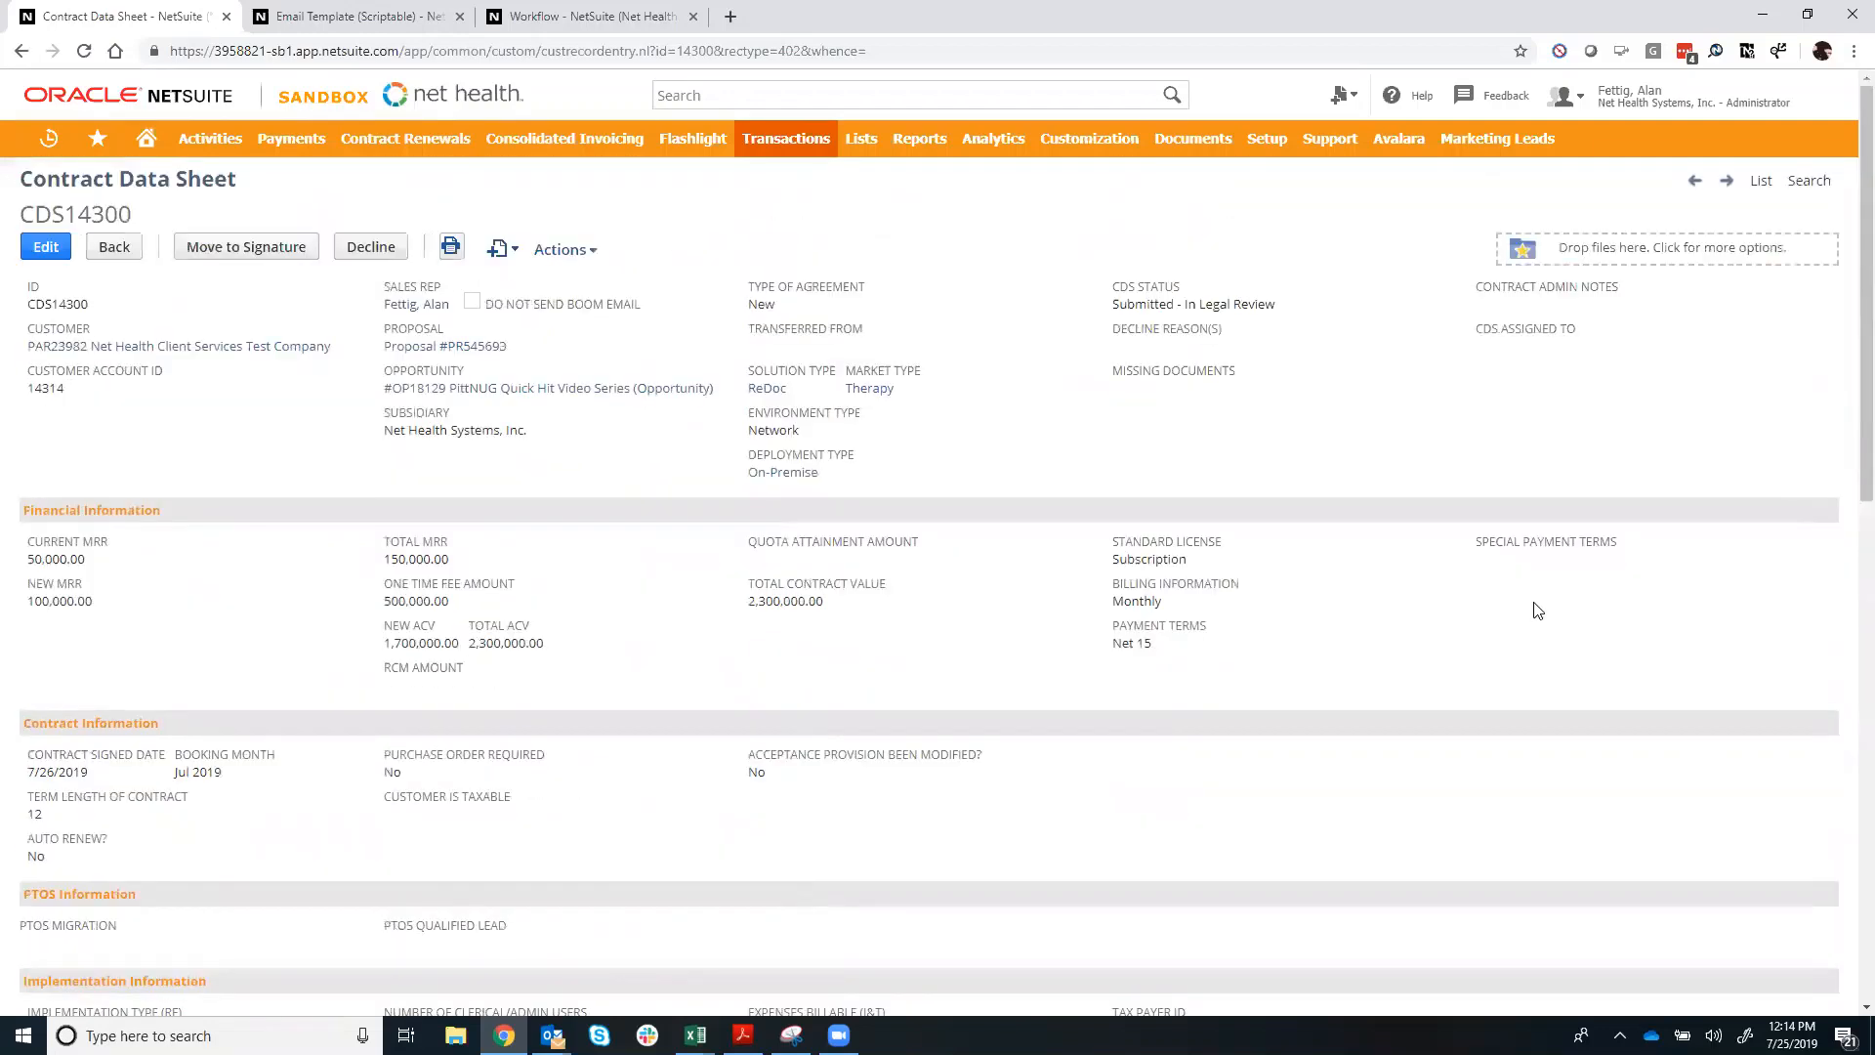
- Switch to Outlook to review the New ReDoc Sale email with its attachments, and close the message
key("alt+Tab")
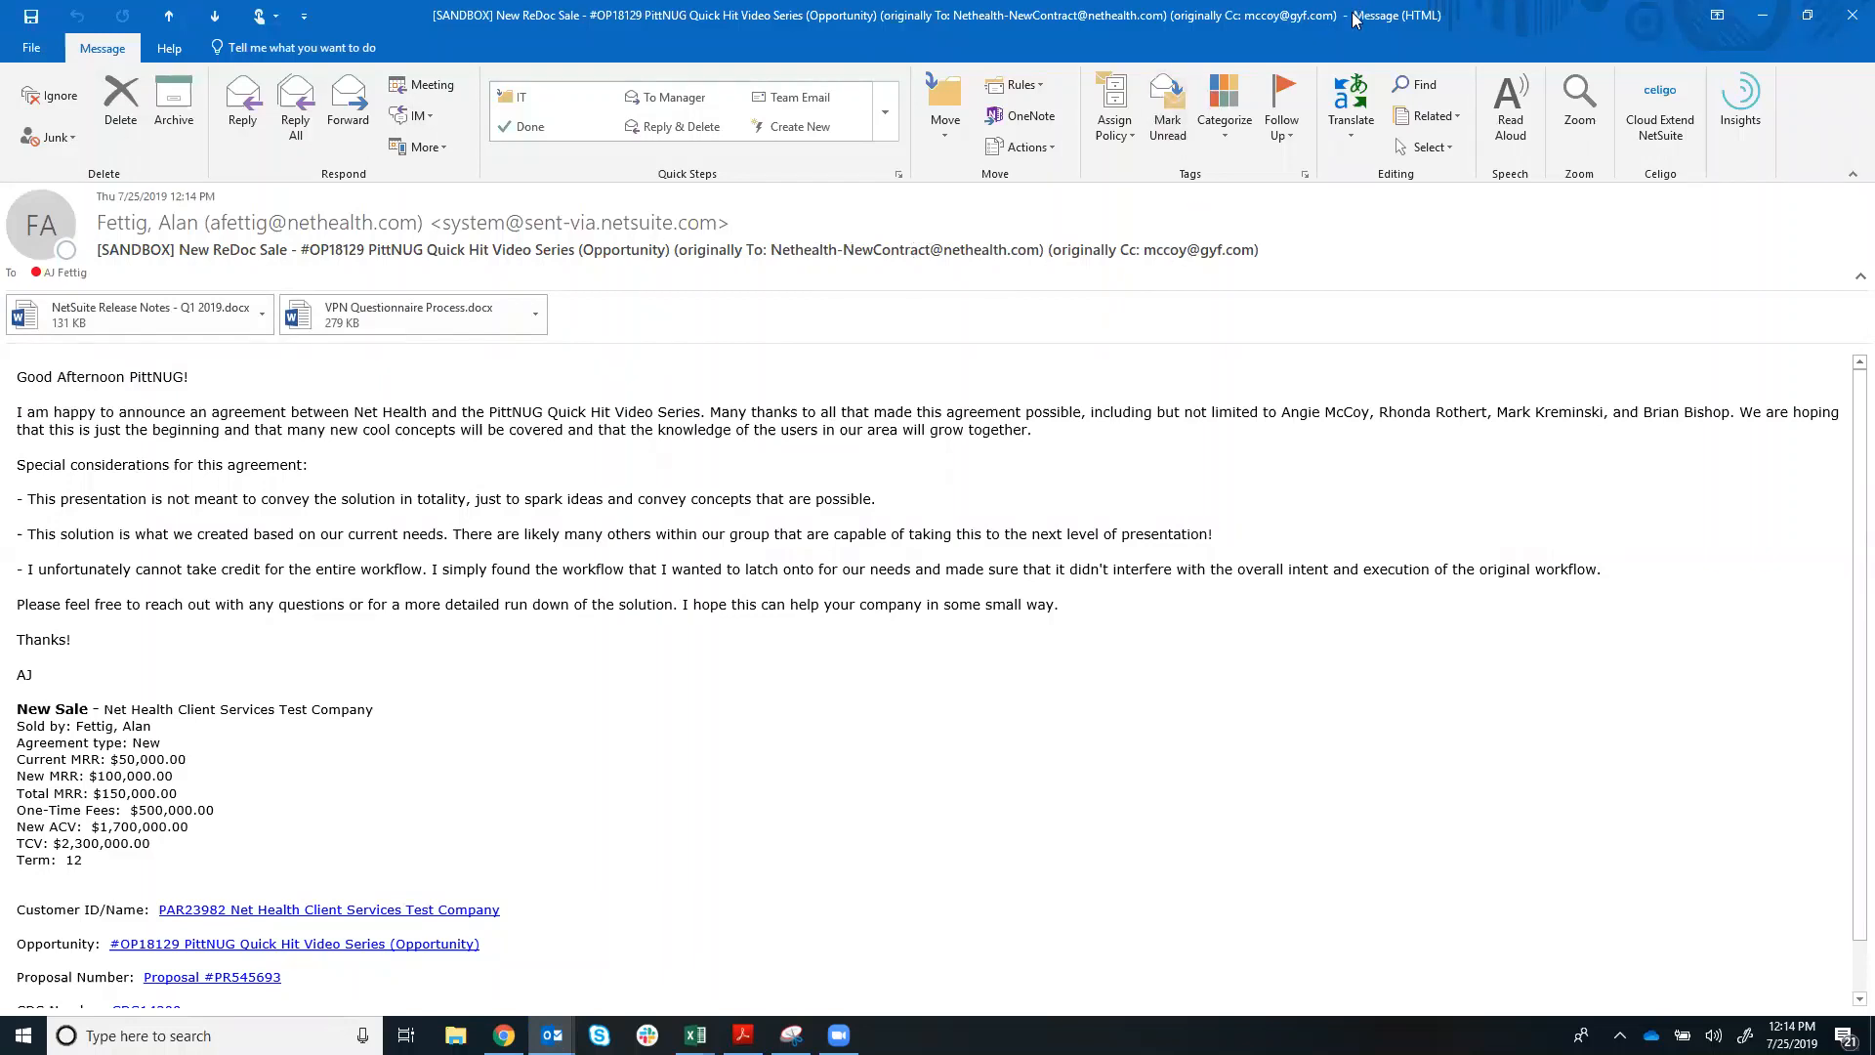
left_click(1845, 23)
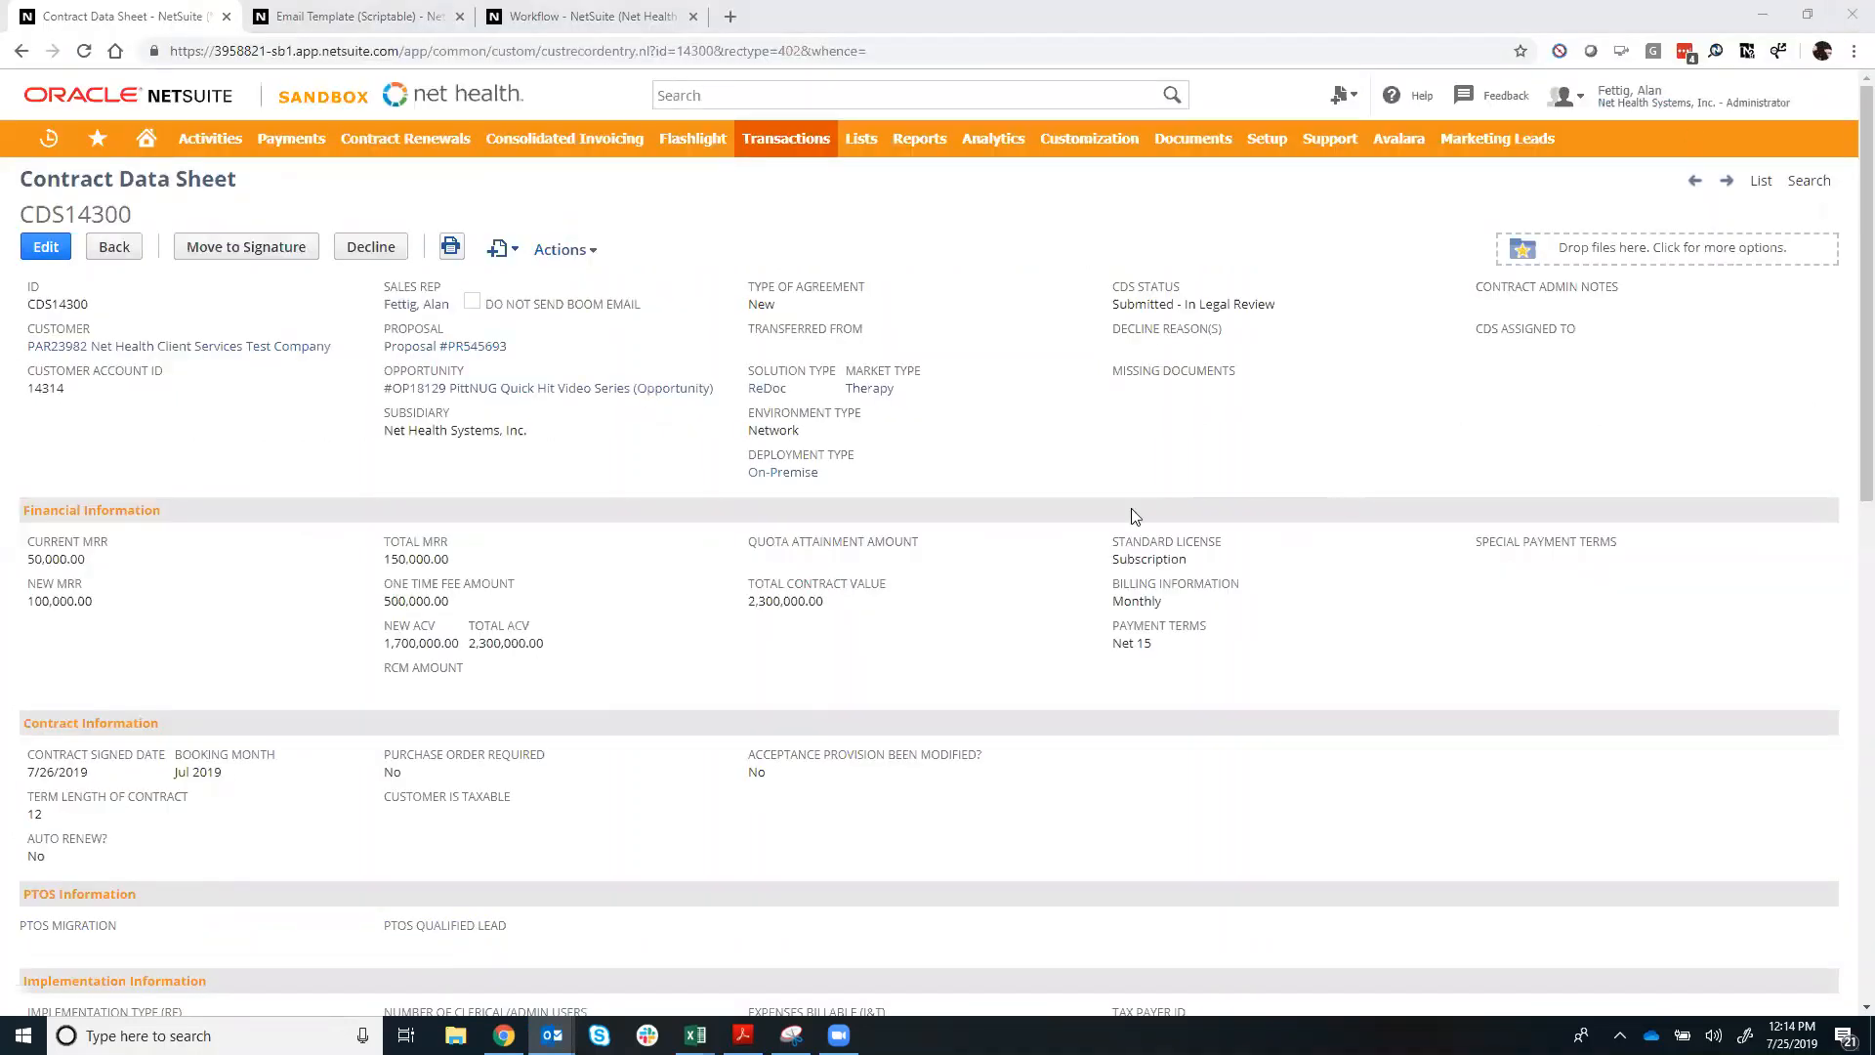
mouse_move(530, 225)
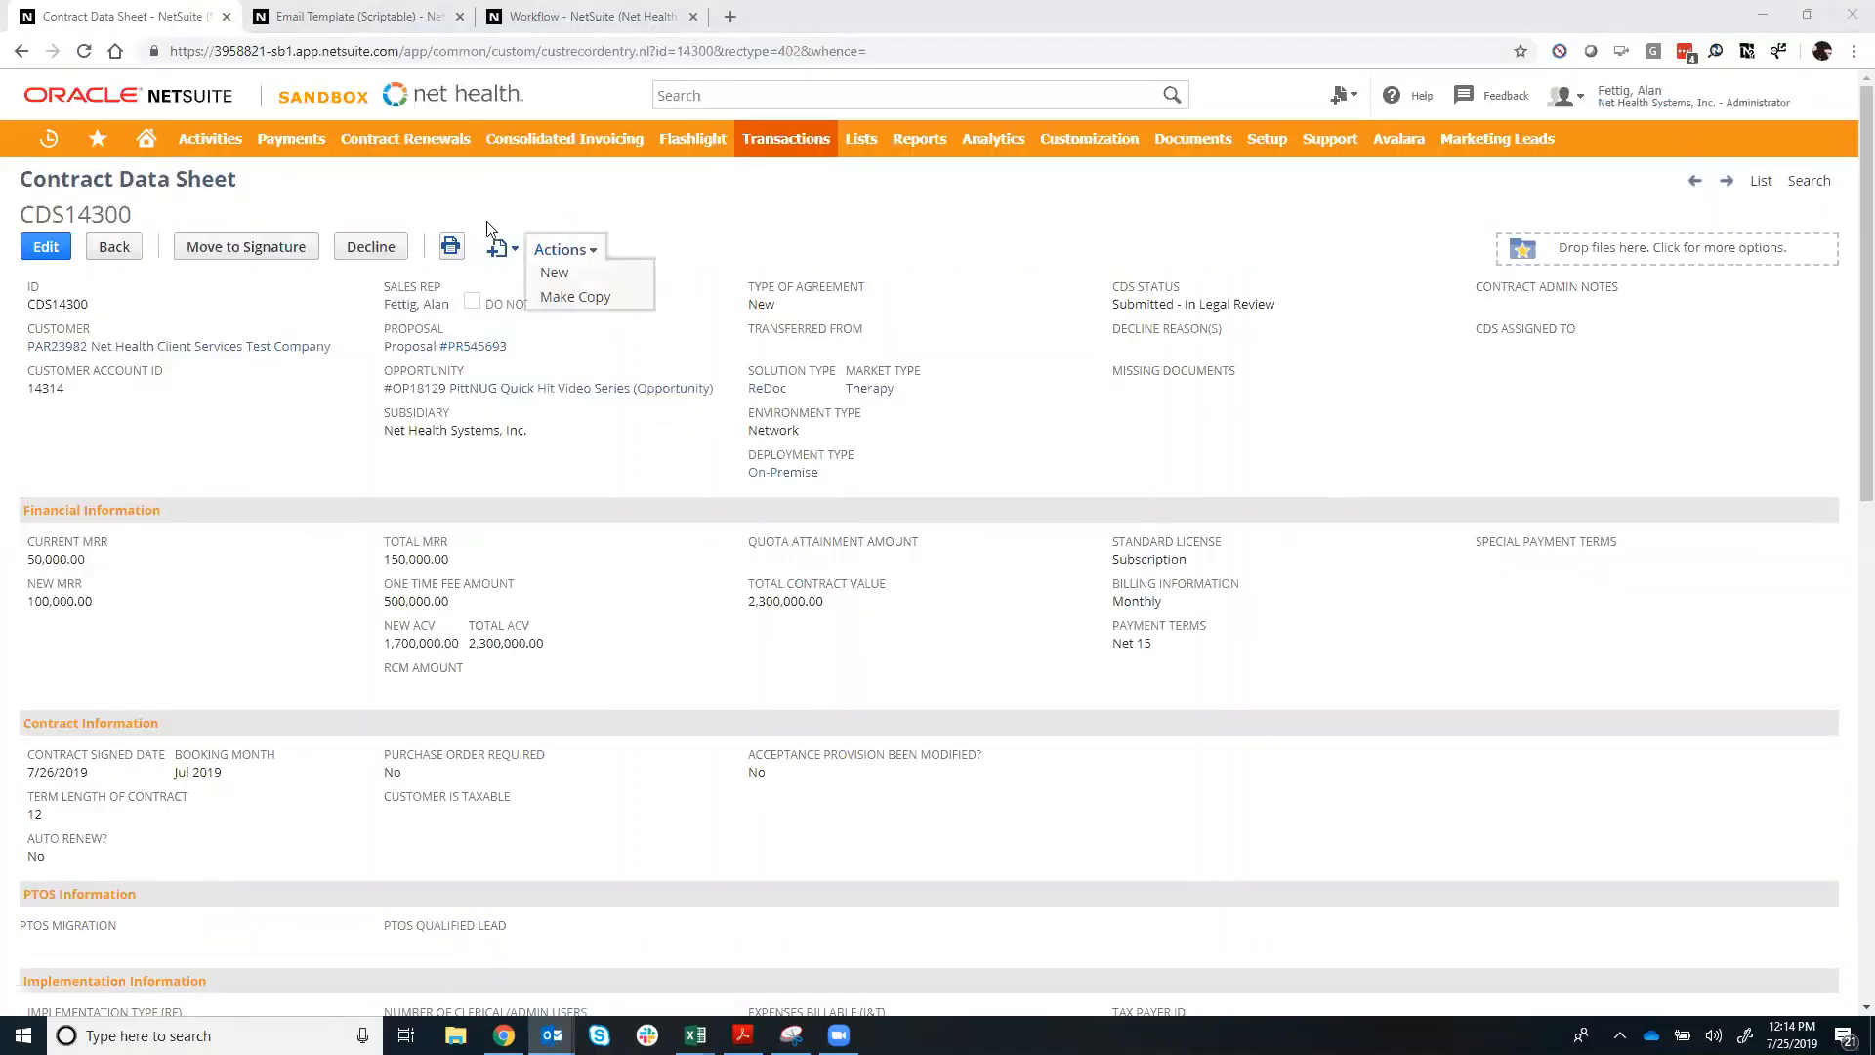
- Switch to the BOOM Email template in NetSuite and read through the full field expression in its subject line
left_click(331, 21)
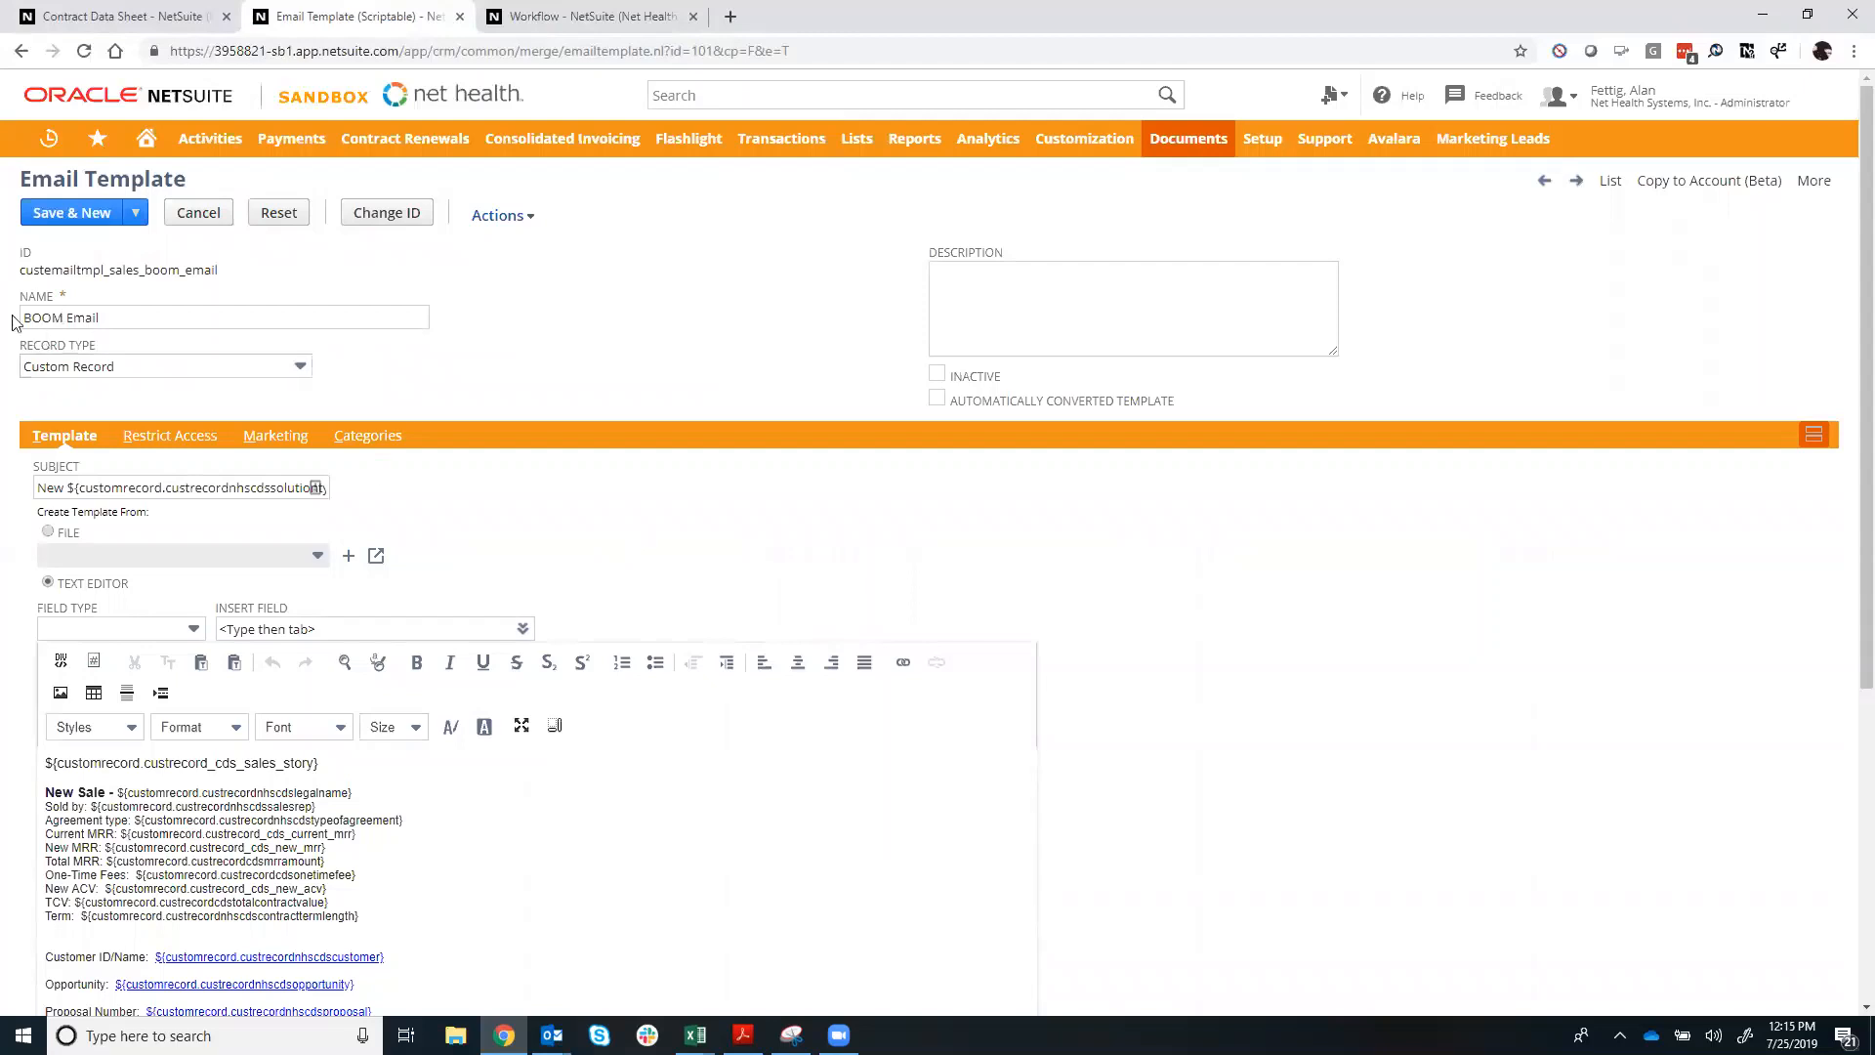
left_click(98, 318)
left_click(199, 489)
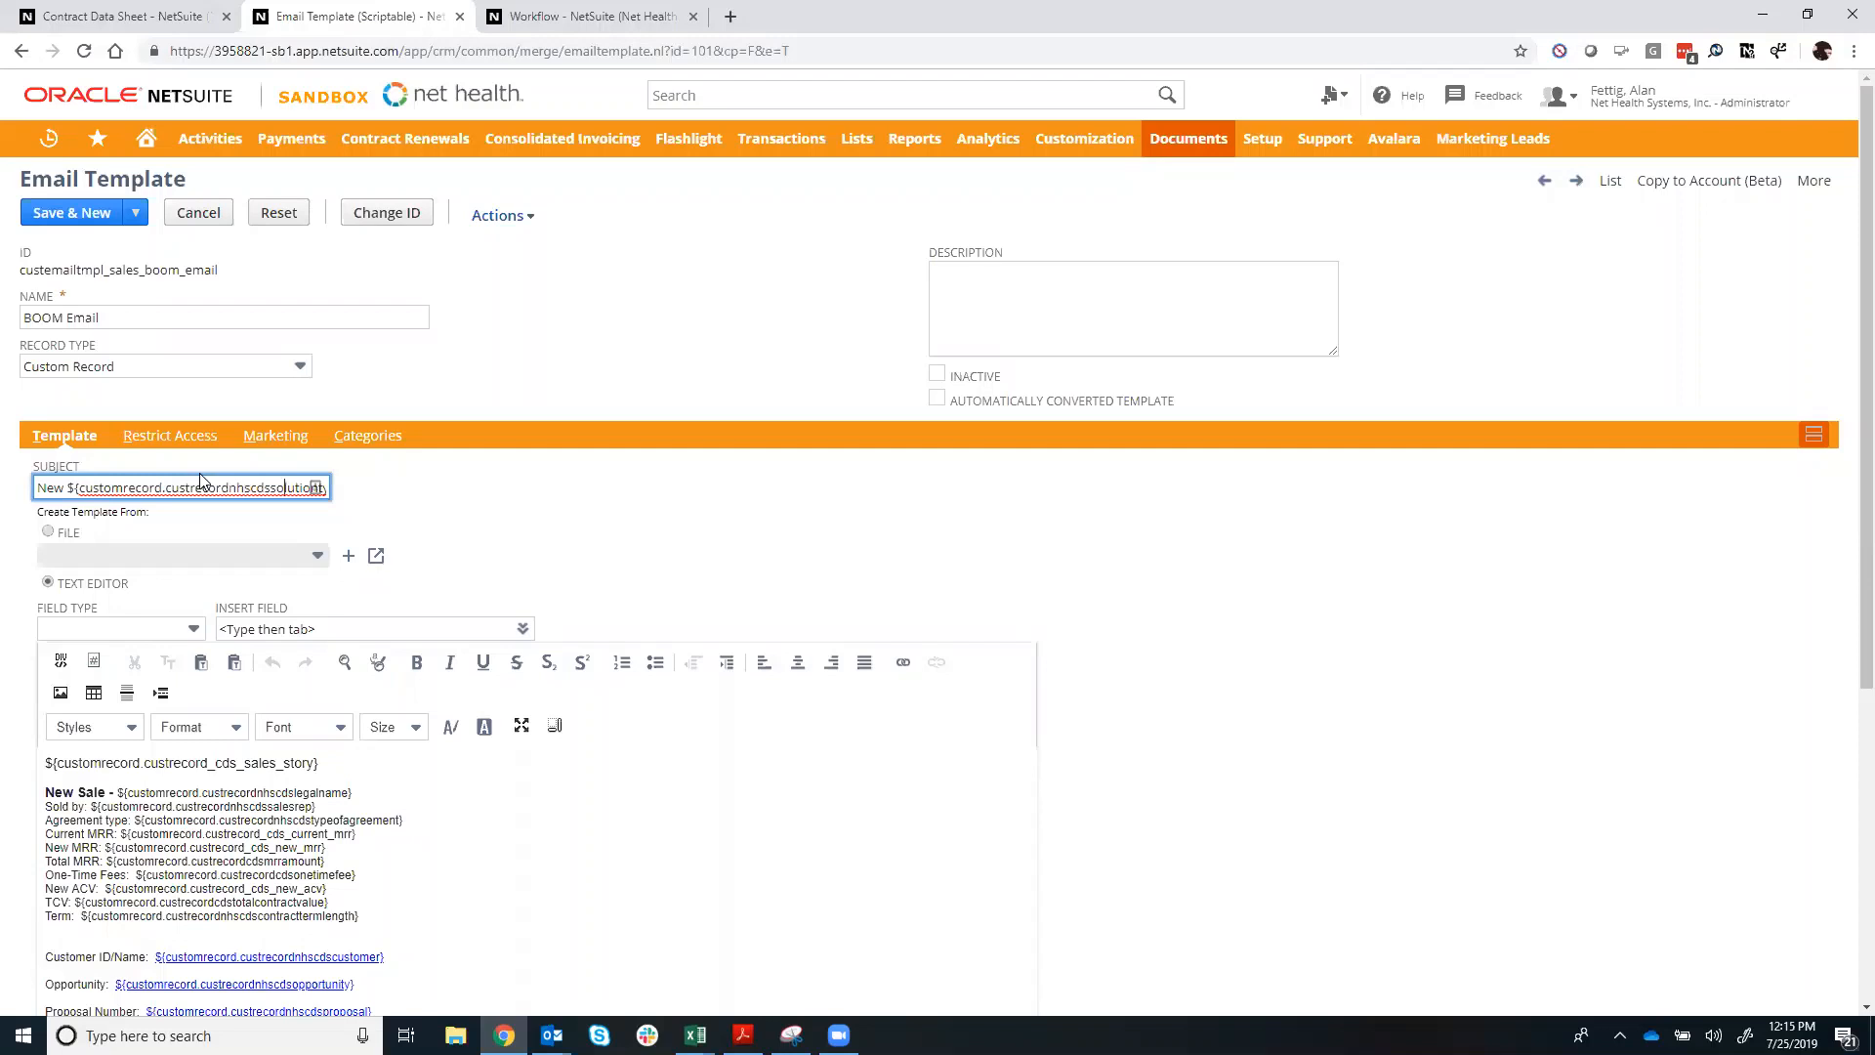
key("Right")
key("Right")
key("Right")
key("Right")
key("Right")
key("Right")
key("Right")
key("Right")
key("Right")
key("Right")
key("Right")
key("Right")
key("Right")
key("Right")
key("Right")
key("Right")
key("Right")
key("Right")
key("Right")
key("Right")
key("Right")
key("Right")
key("Right")
key("Right")
key("Right")
key("Right")
key("Right")
key("Right")
key("Right")
key("Right")
key("Right")
key("Right")
key("Right")
key("Right")
key("Right")
key("Right")
key("Right")
key("Right")
key("Right")
key("Right")
key("Right")
key("Right")
key("Right")
key("Right")
key("Right")
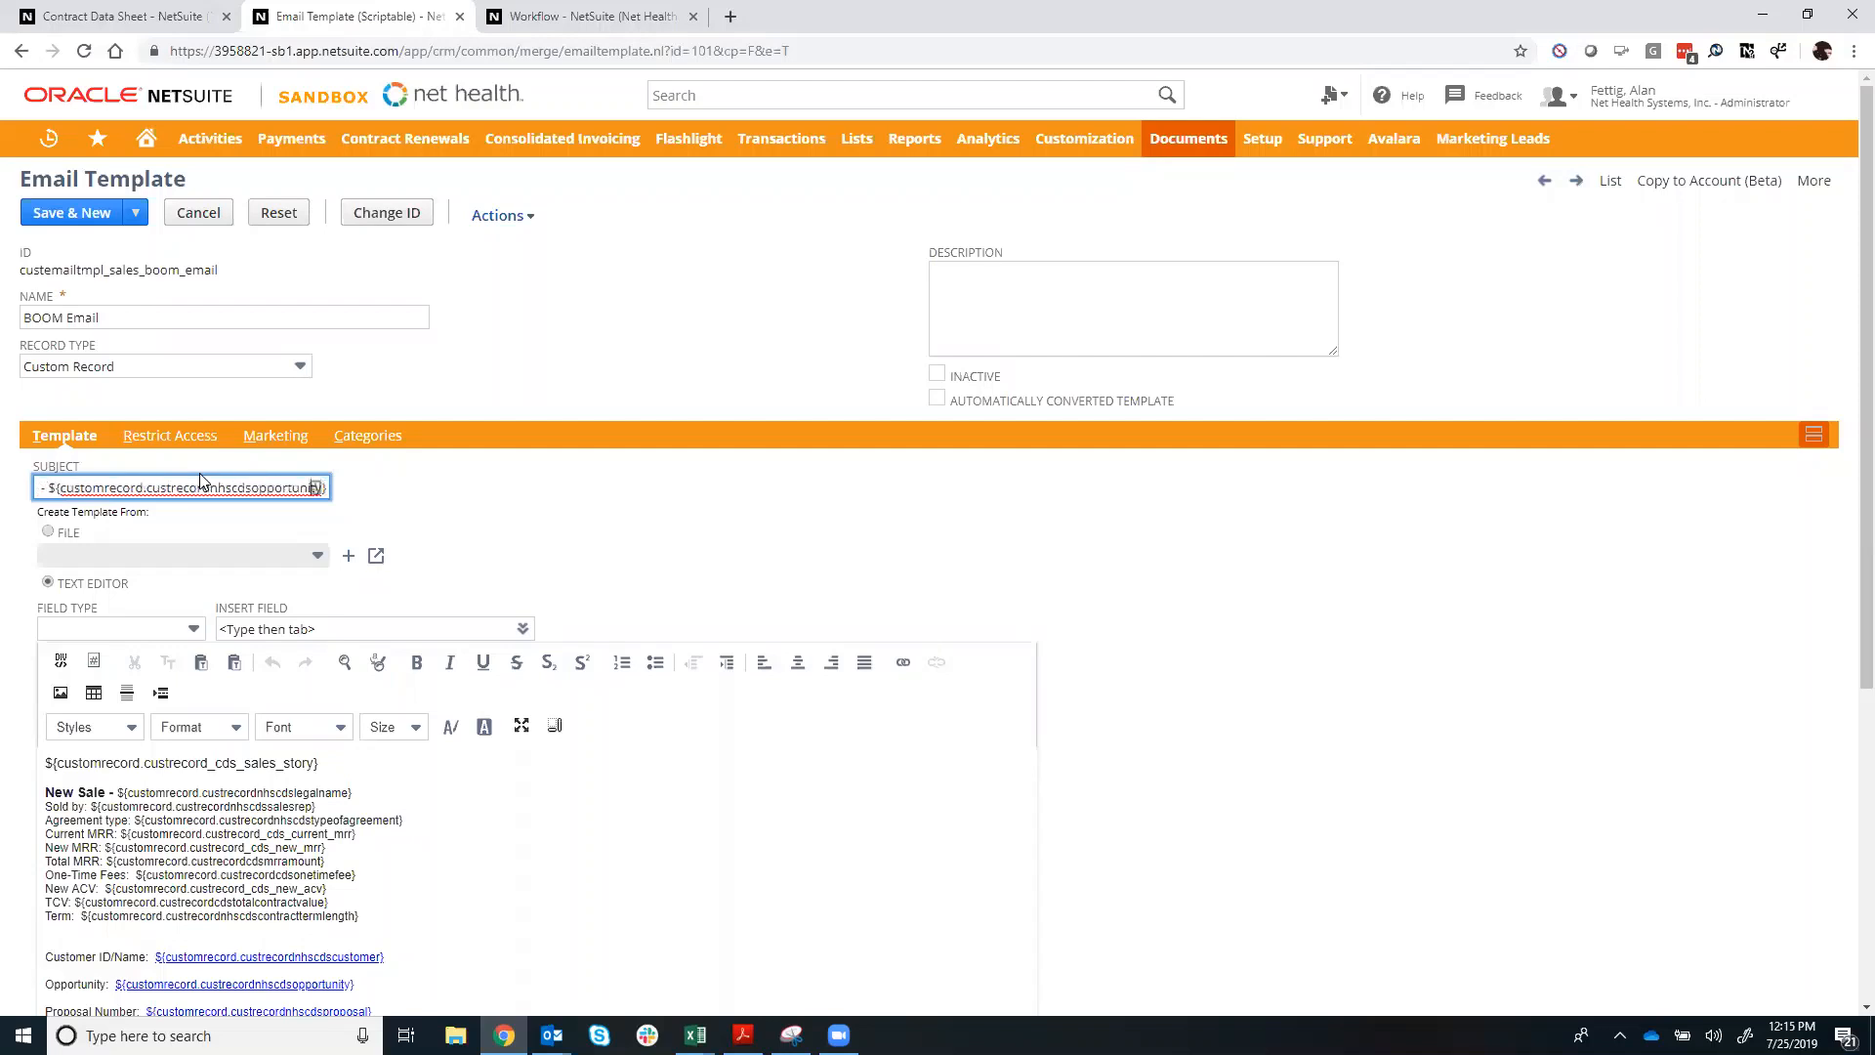
key("Left")
key("Left")
key("Left")
key("Left")
key("Left")
key("Left")
key("Left")
key("Left")
key("Left")
key("Left")
key("Left")
key("Left")
key("Left")
key("Left")
key("Left")
key("Left")
key("Left")
key("Left")
key("Left")
key("Left")
key("Left")
key("Left")
key("Left")
key("Left")
key("Left")
key("Left")
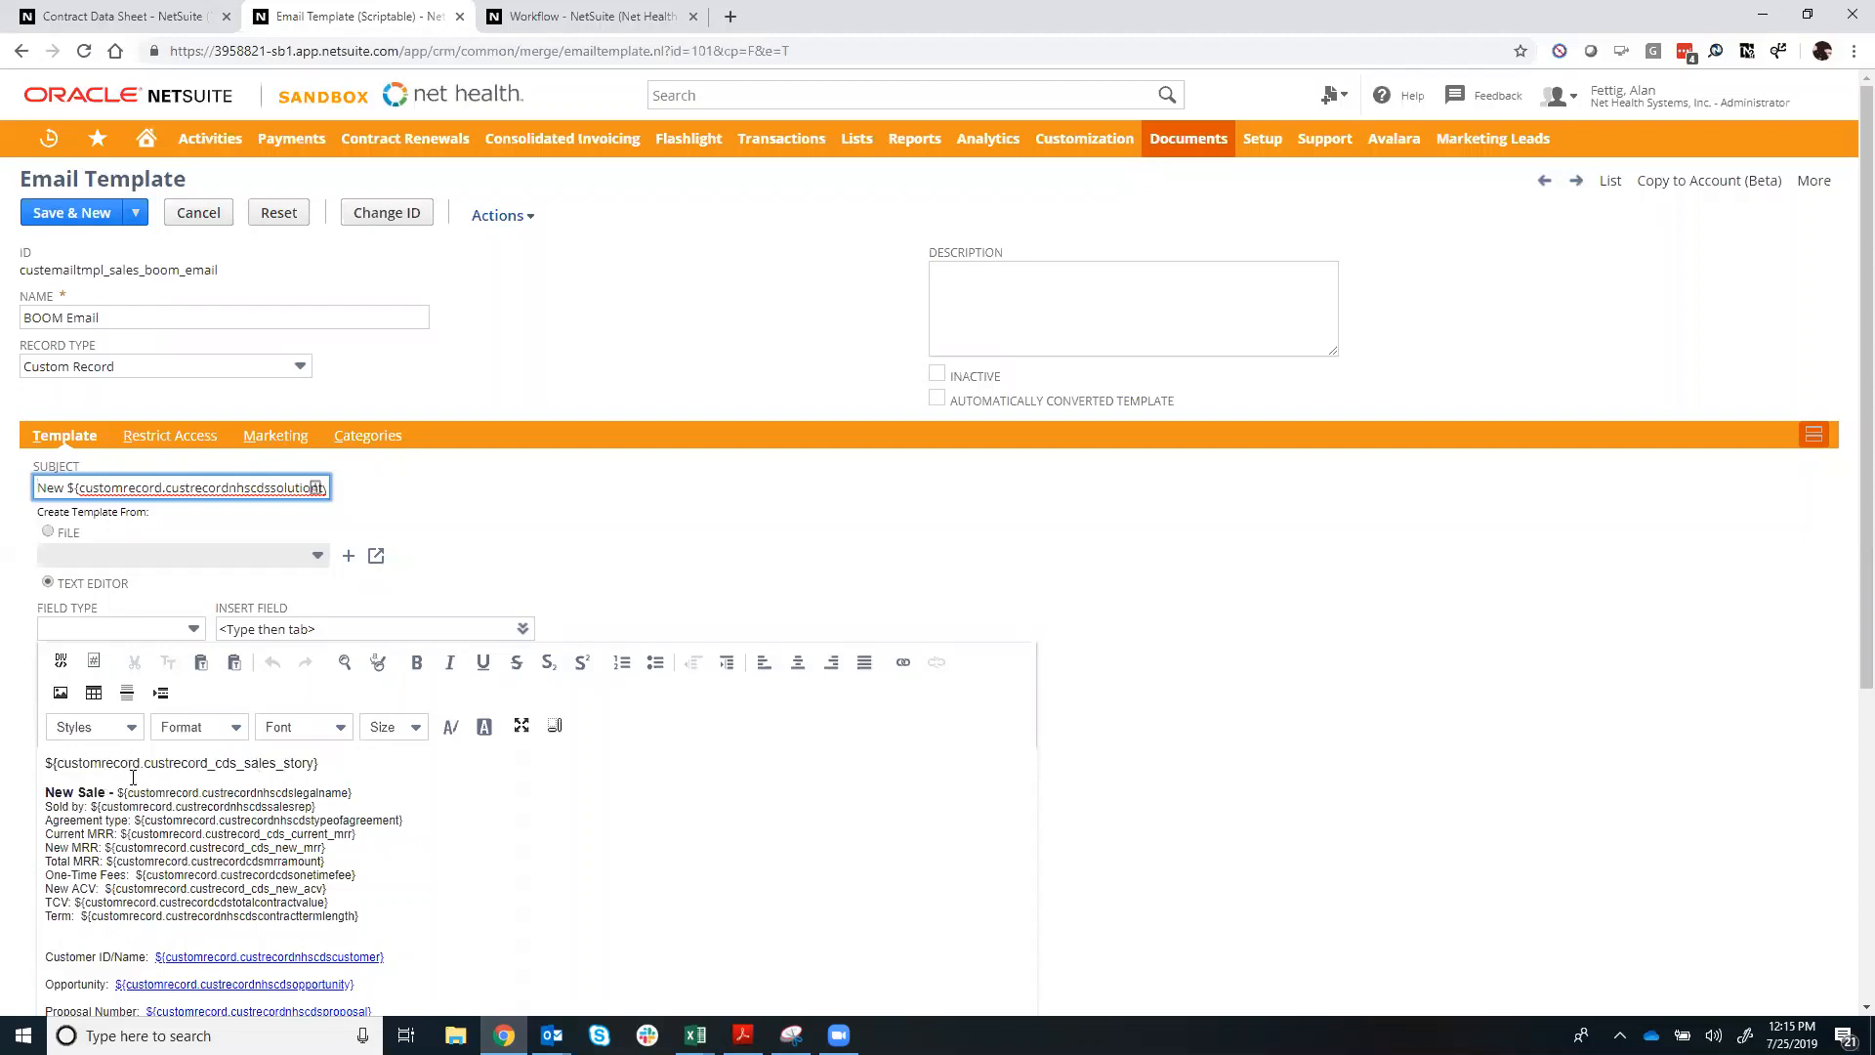
- Examine the merge fields in the email template's body and the record types available for inserting fields
scroll(183, 819, "down", 2)
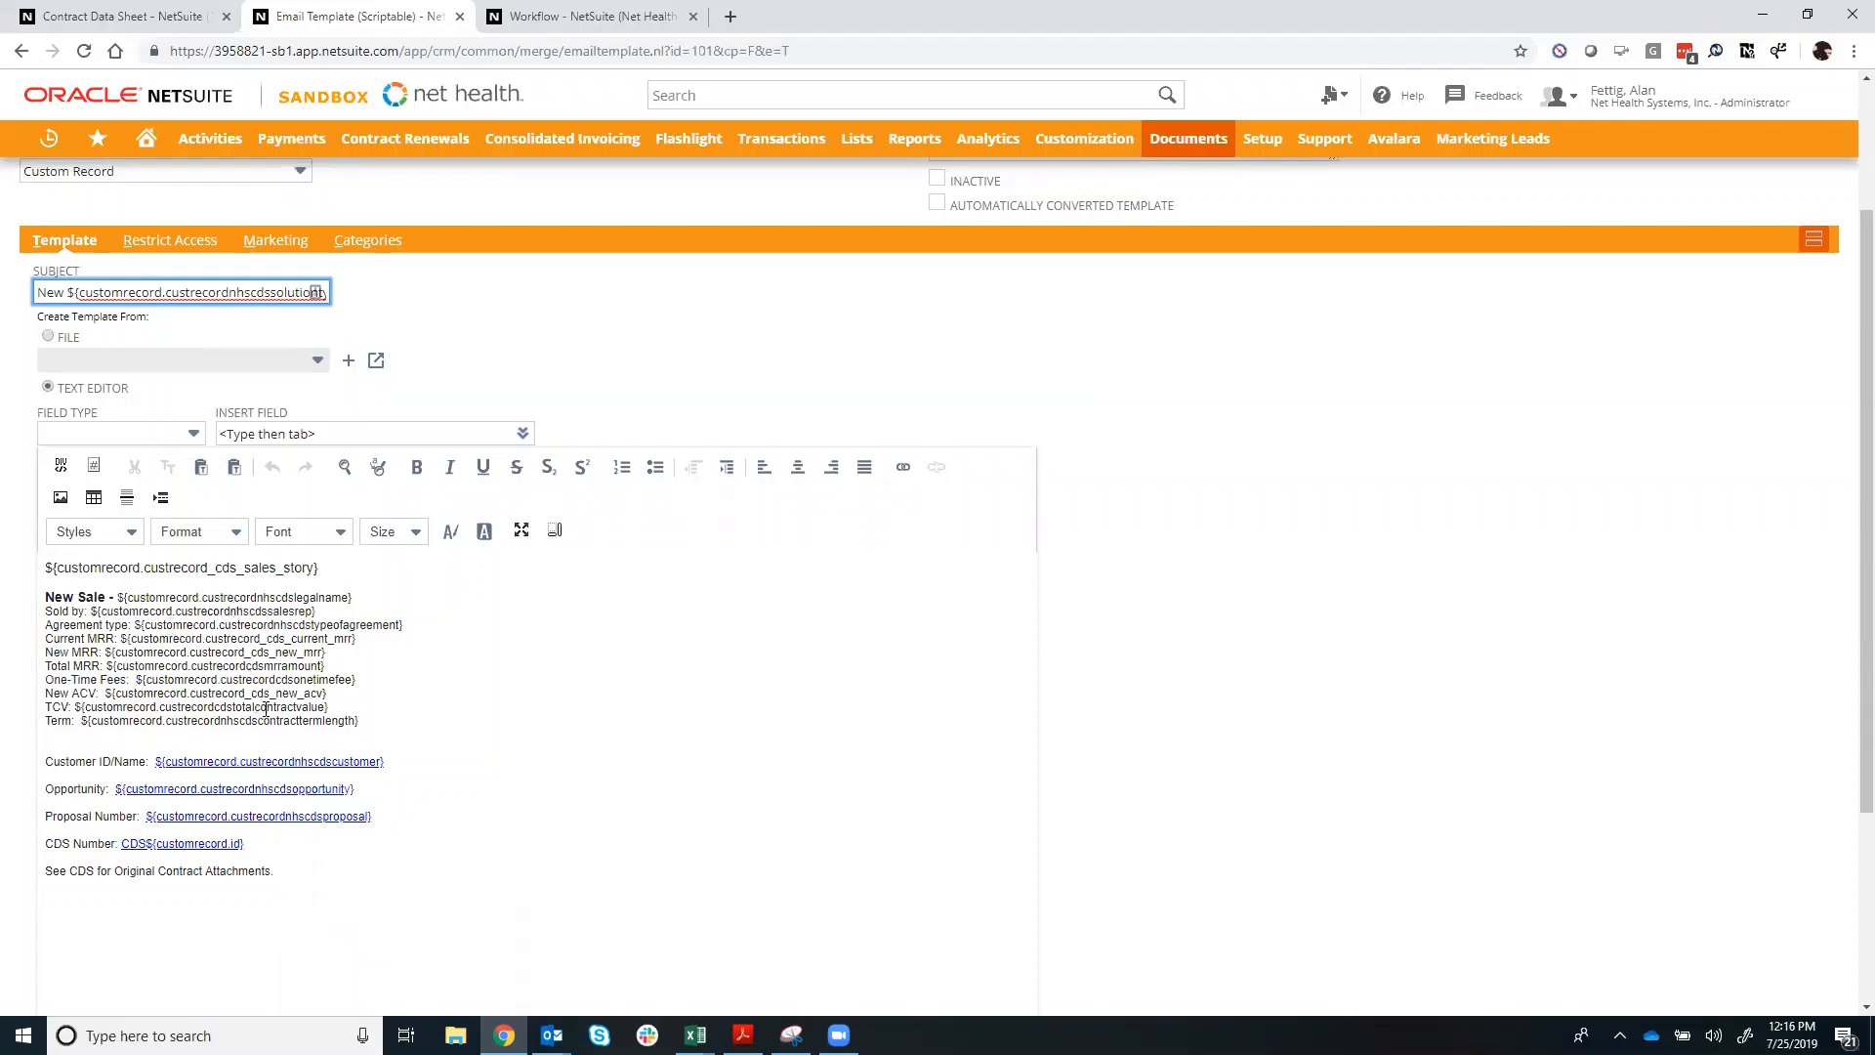
left_click(133, 438)
left_click(128, 432)
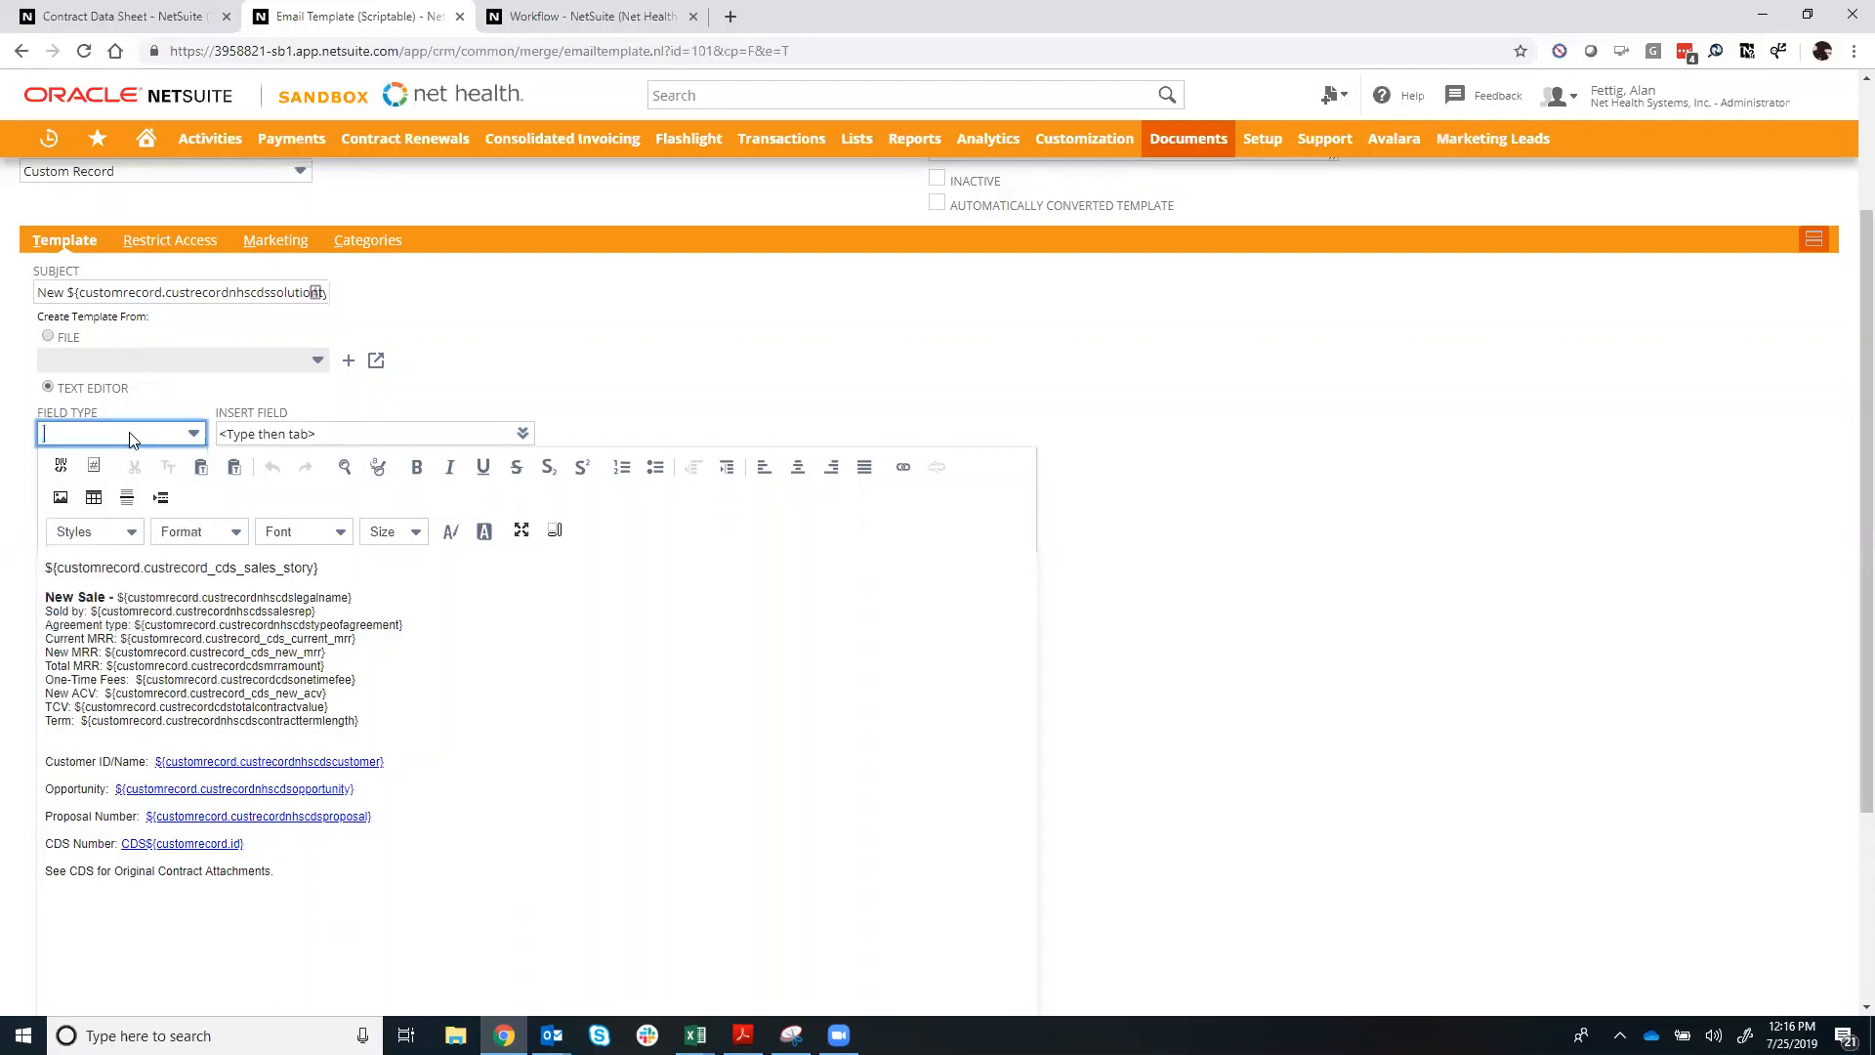
left_click(129, 432)
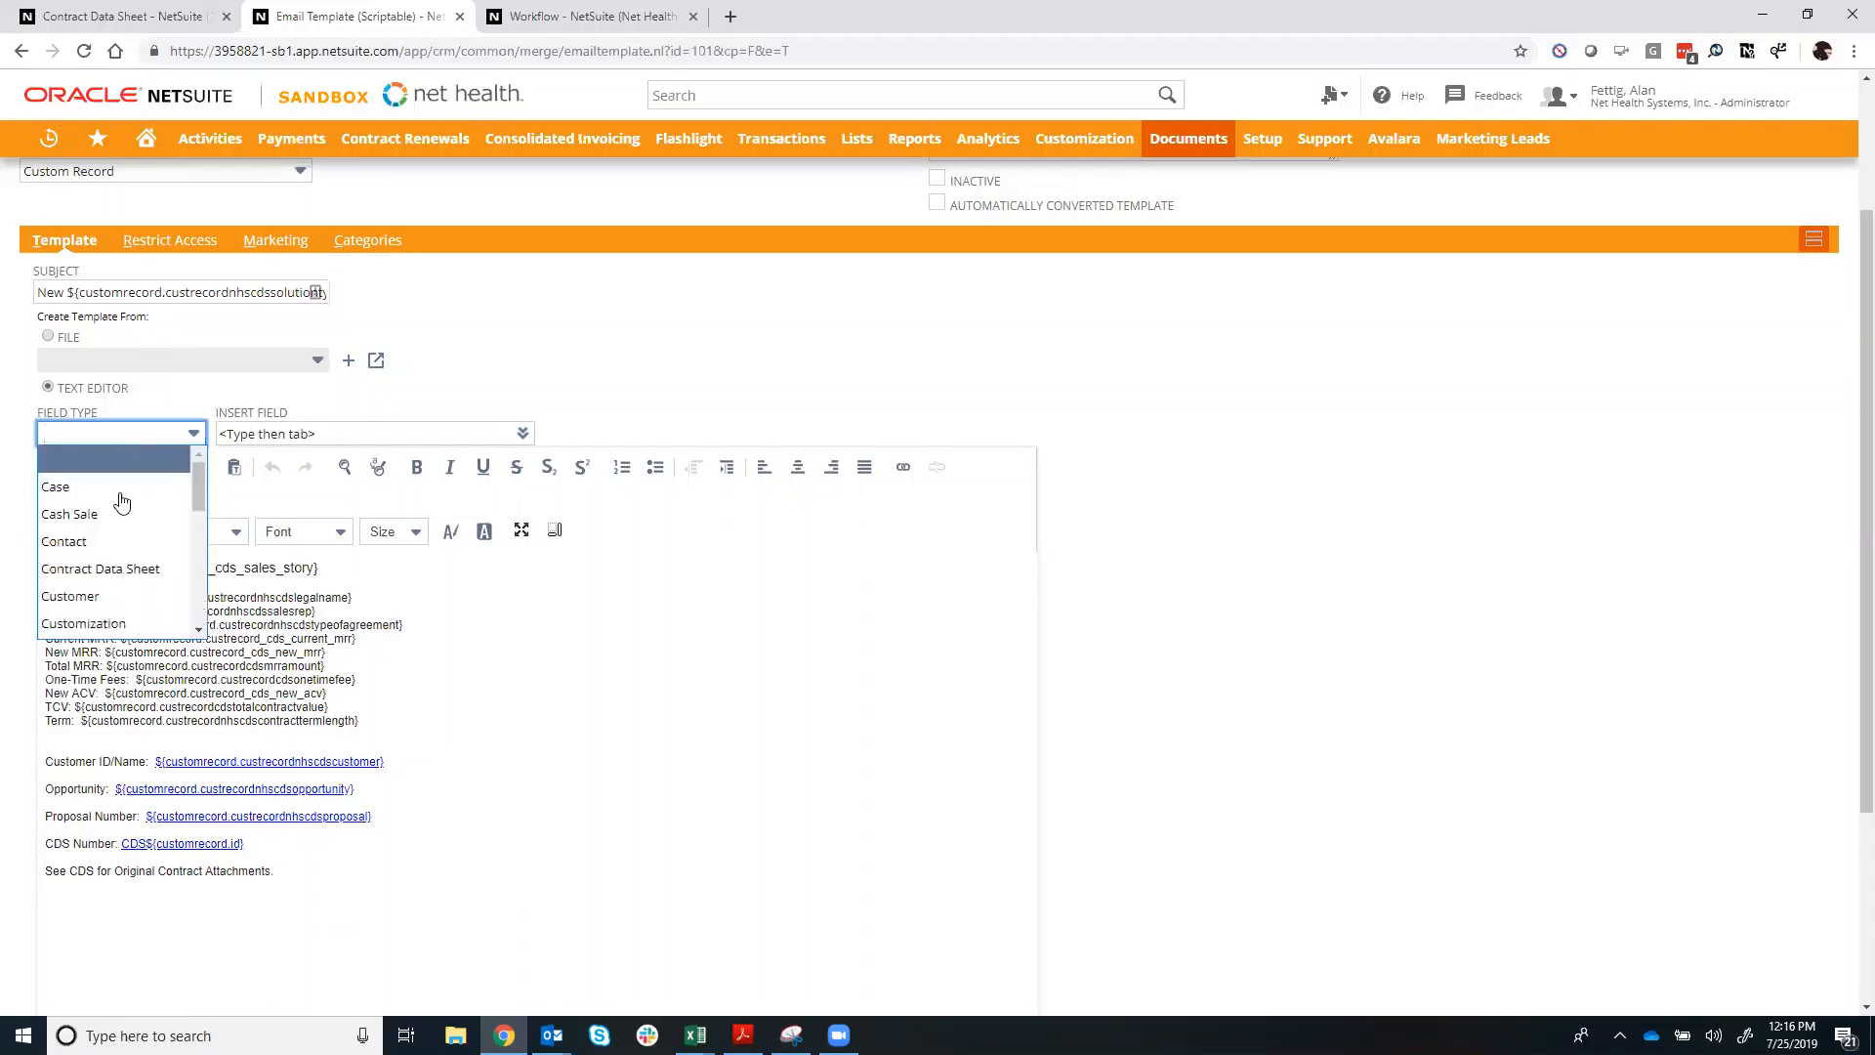
left_click(145, 432)
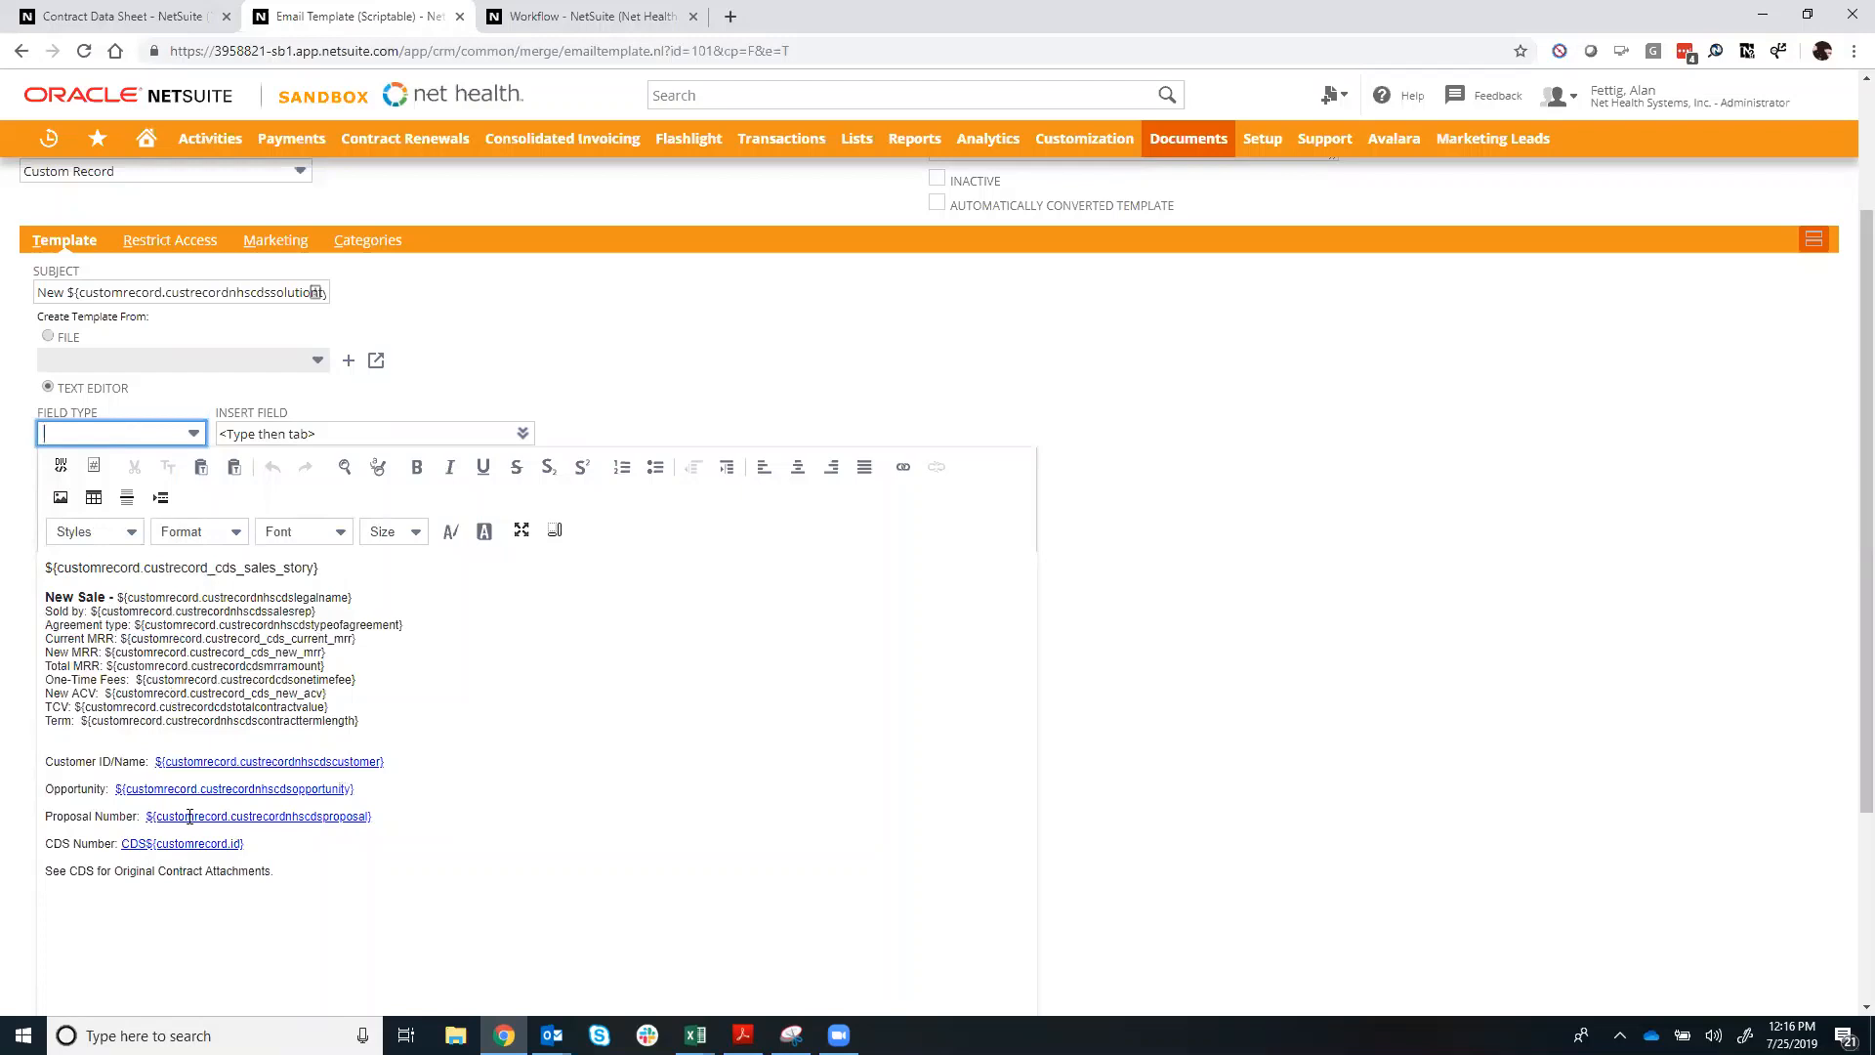
- Examine the HTML source of the email template's body and return to the formatted view
left_click(59, 469)
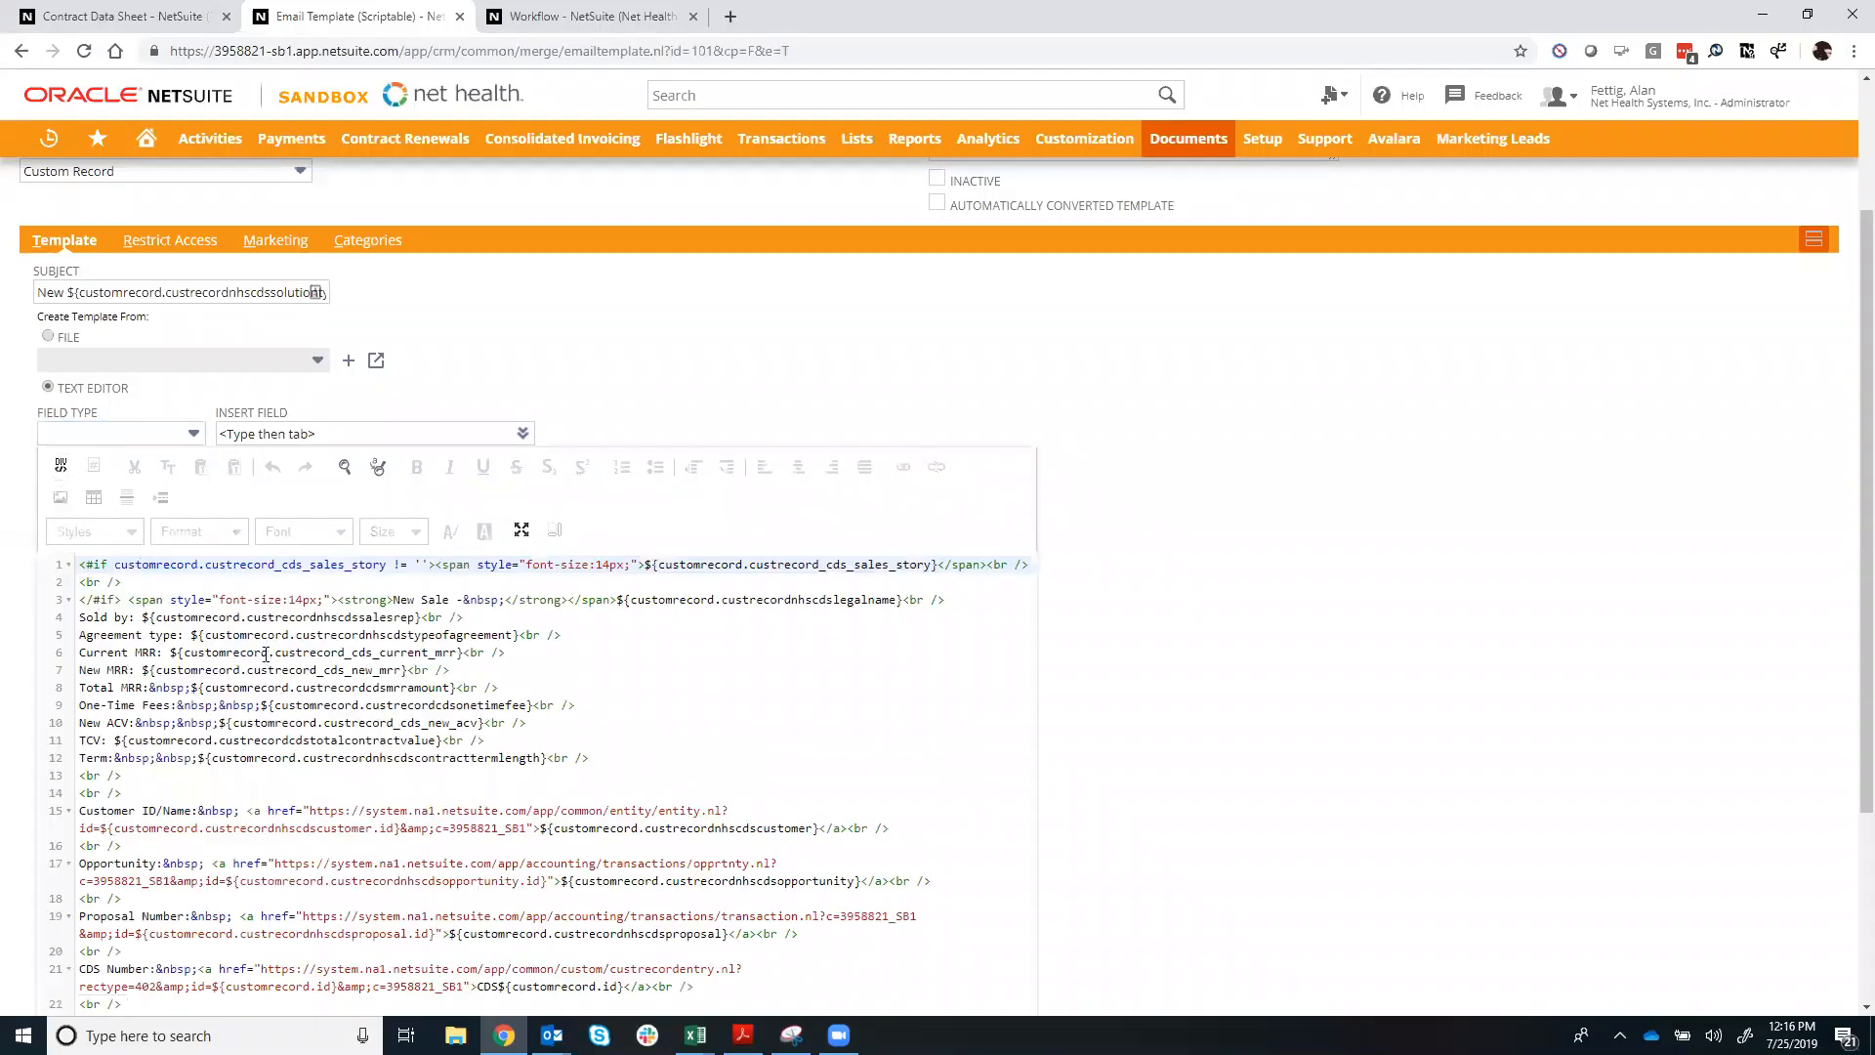
scroll(267, 656, "down", 1)
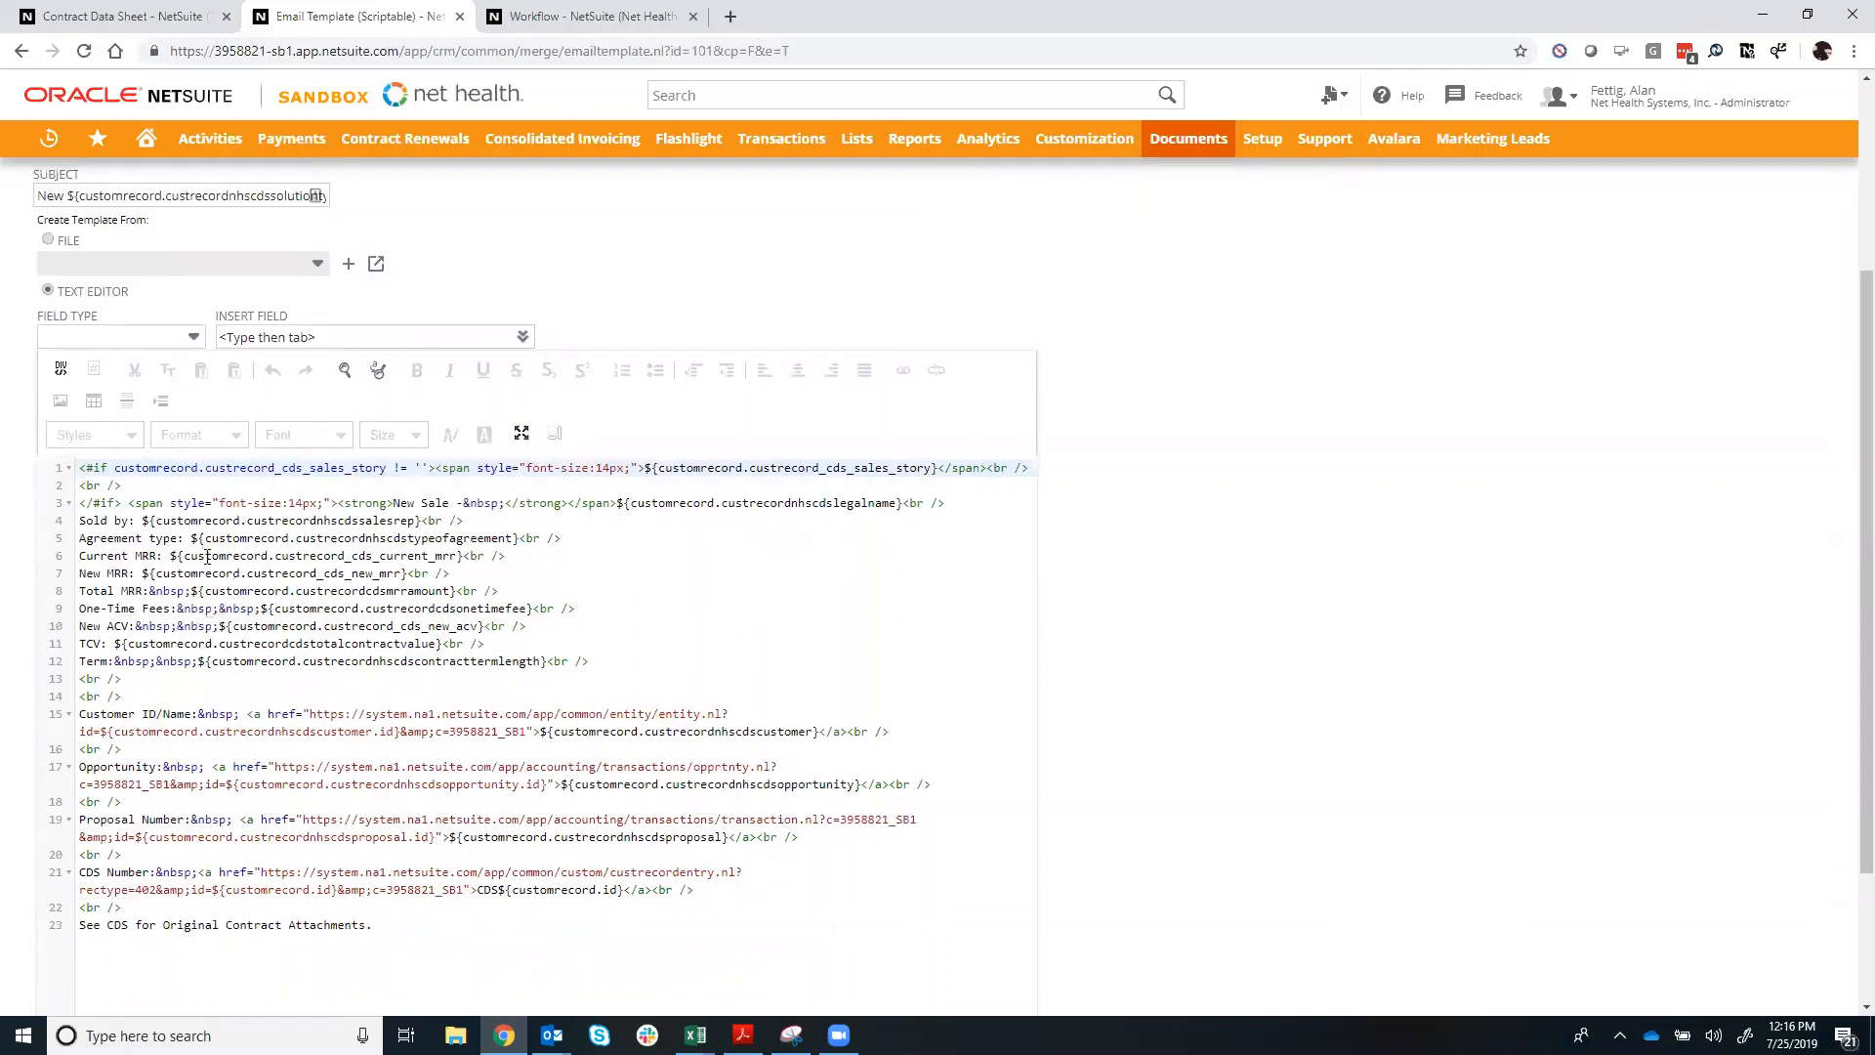
scroll(194, 545, "up", 3)
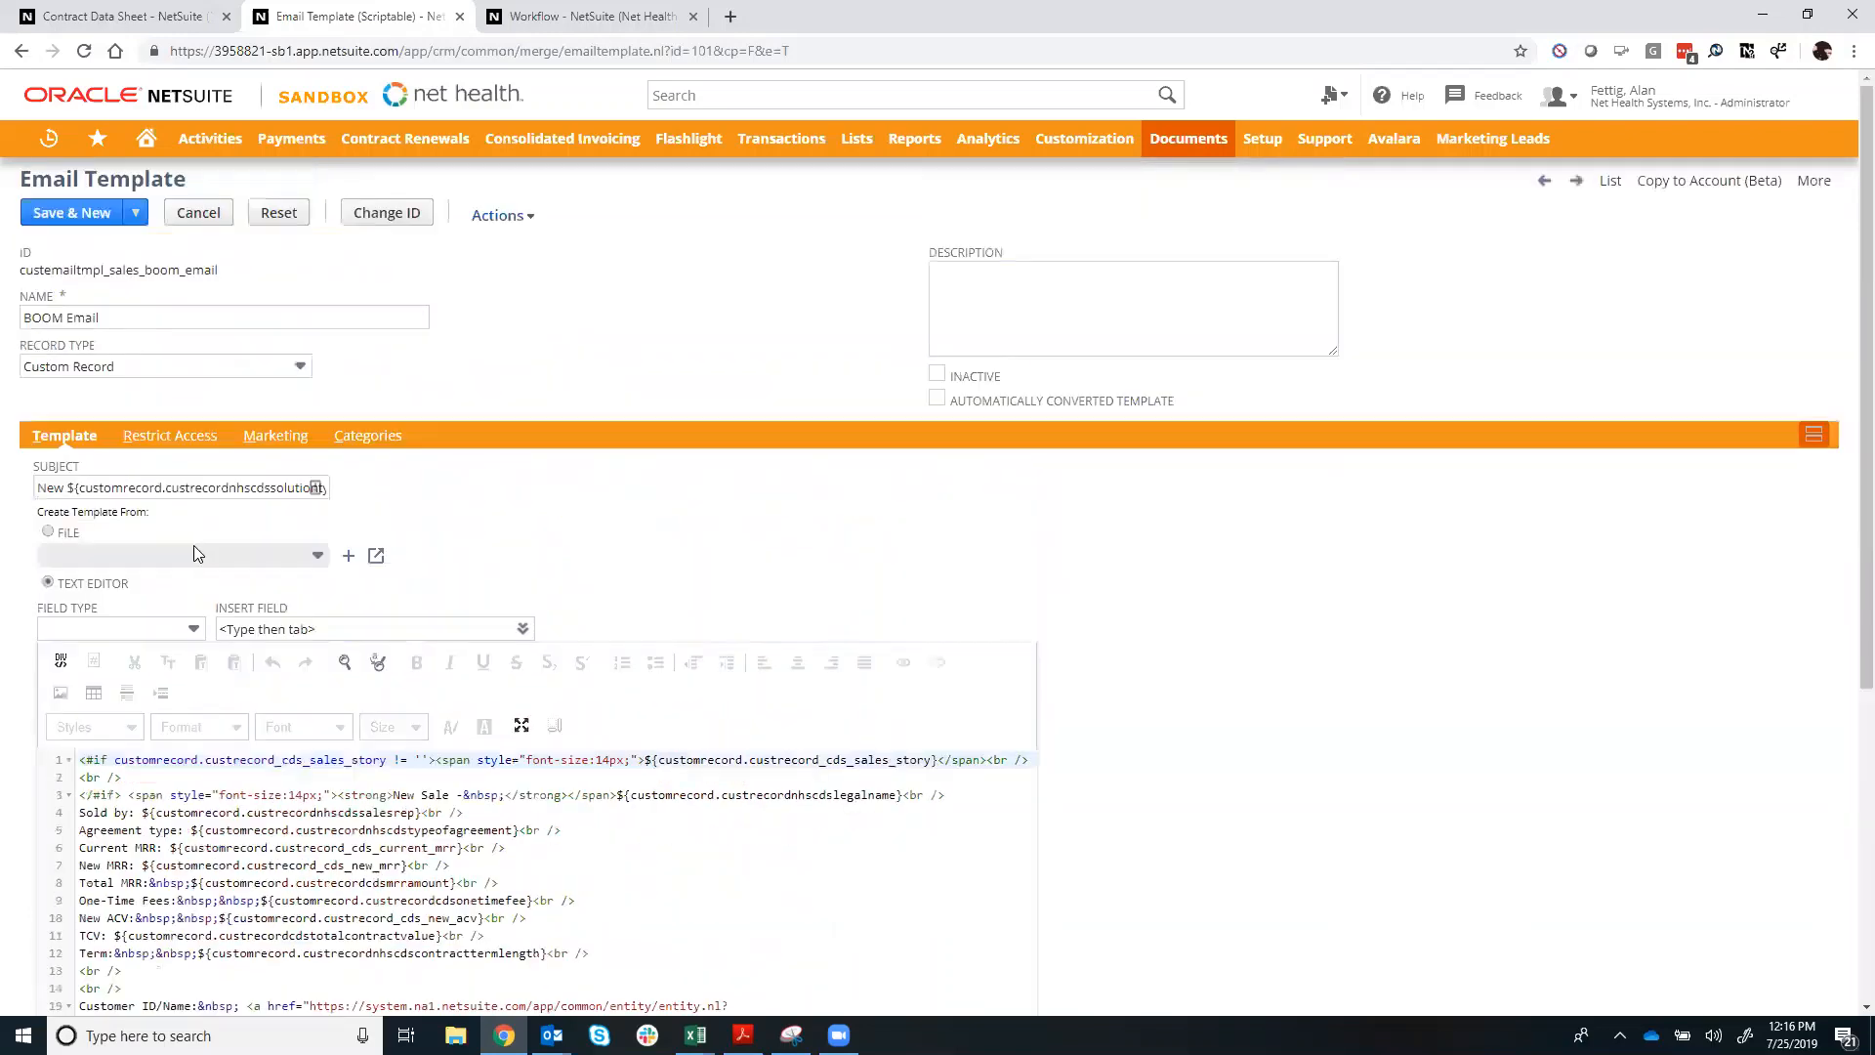
left_click(62, 663)
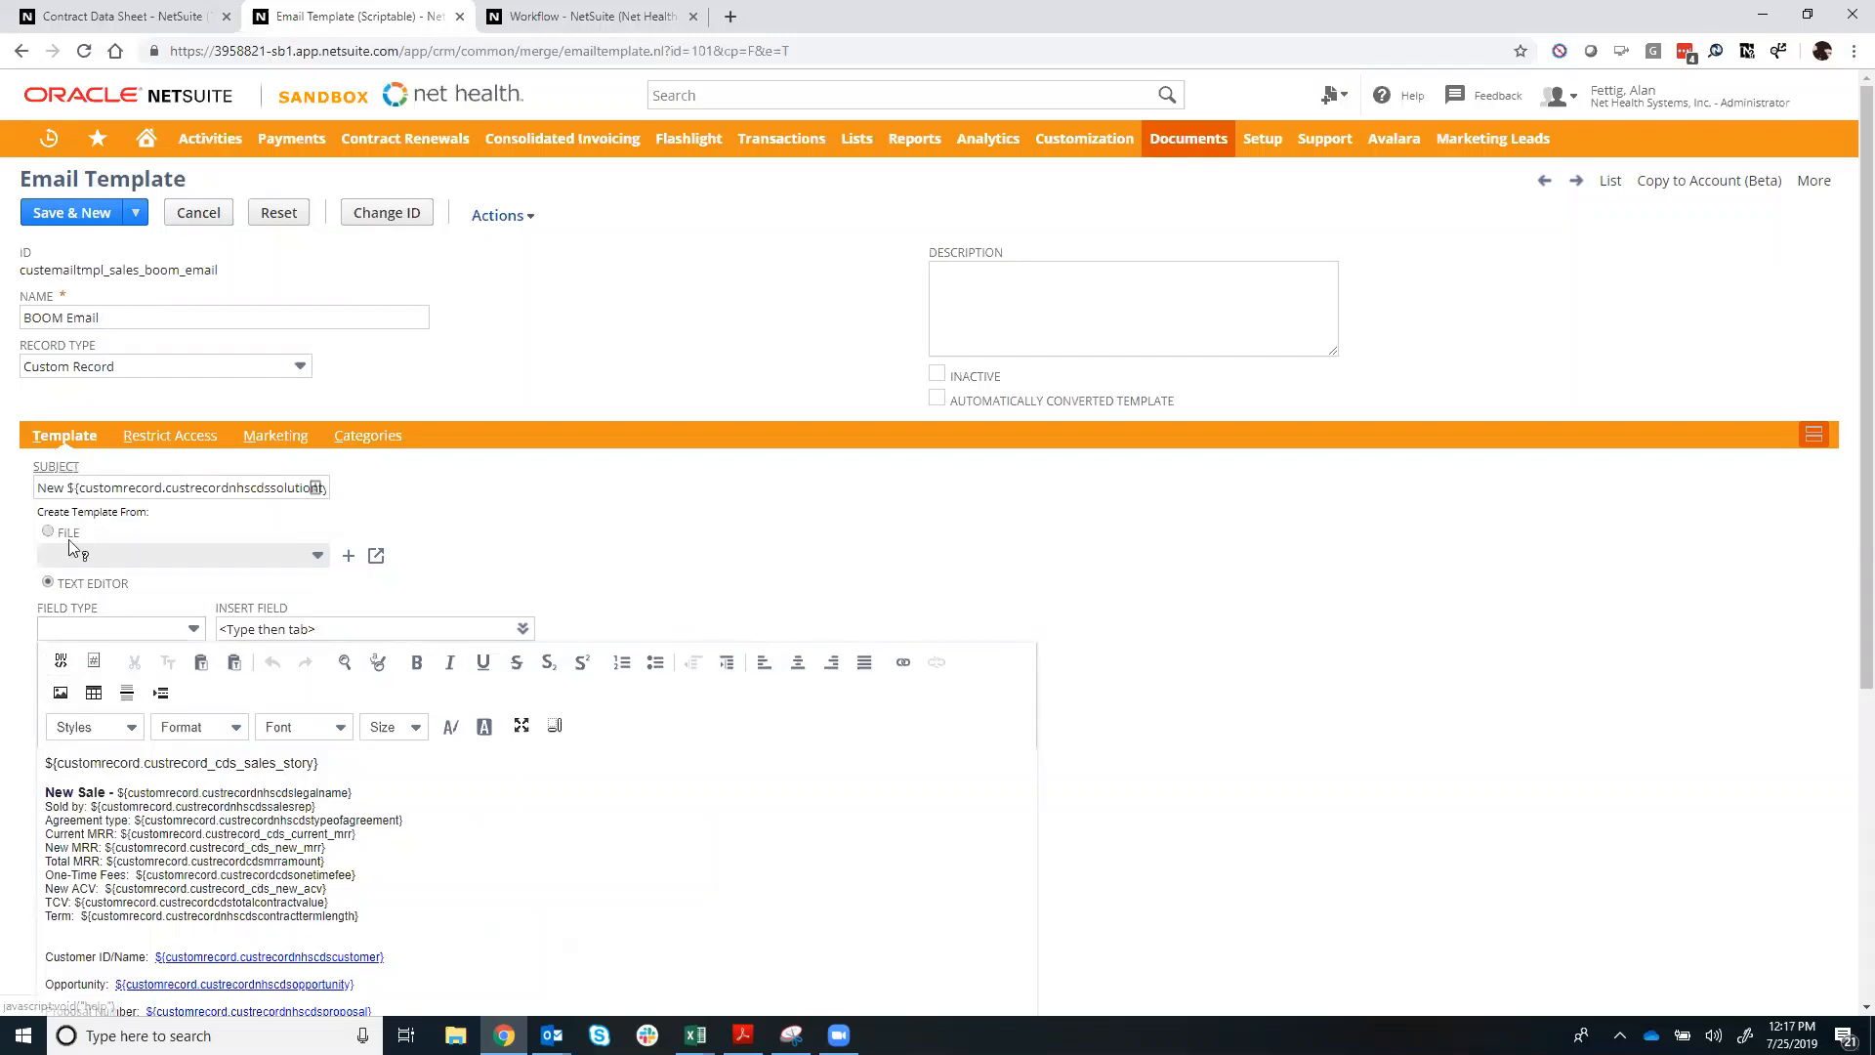
- Show the template body's source code again and examine the customer, opportunity, proposal and CDS links
left_click(62, 663)
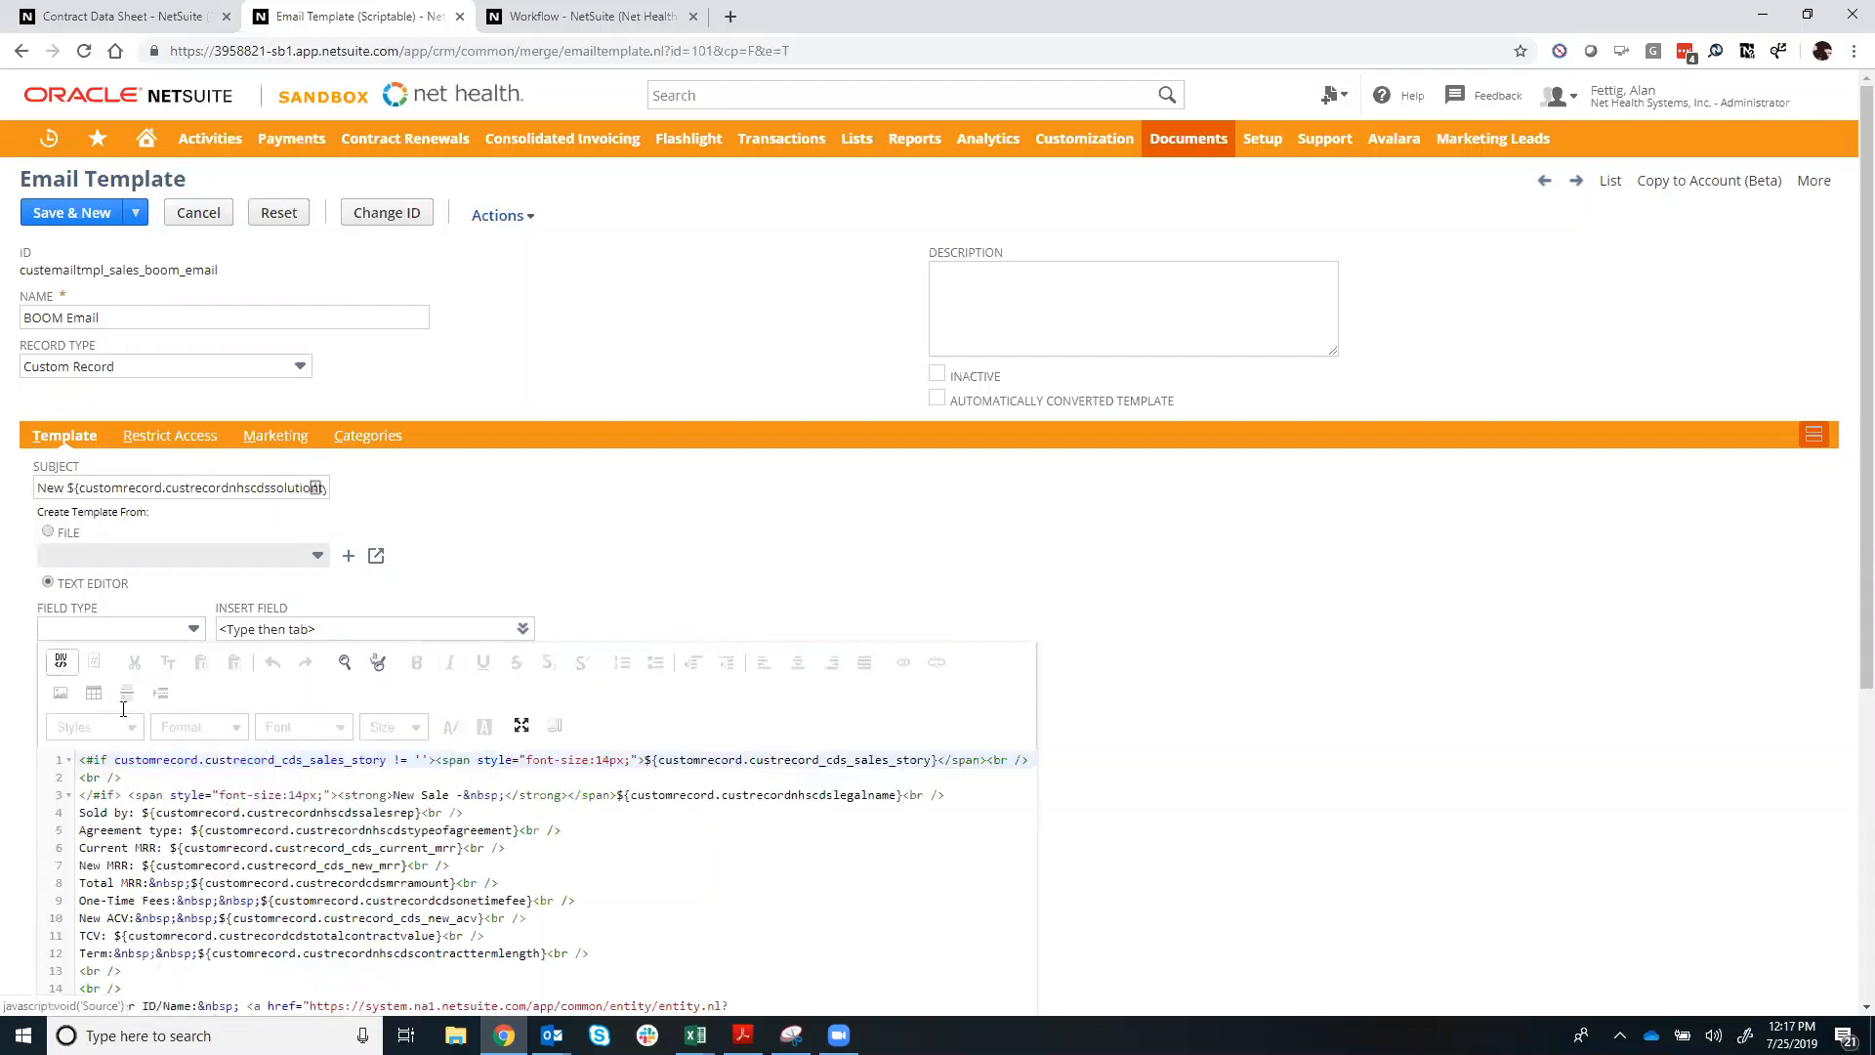
scroll(308, 829, "down", 2)
scroll(307, 828, "down", 2)
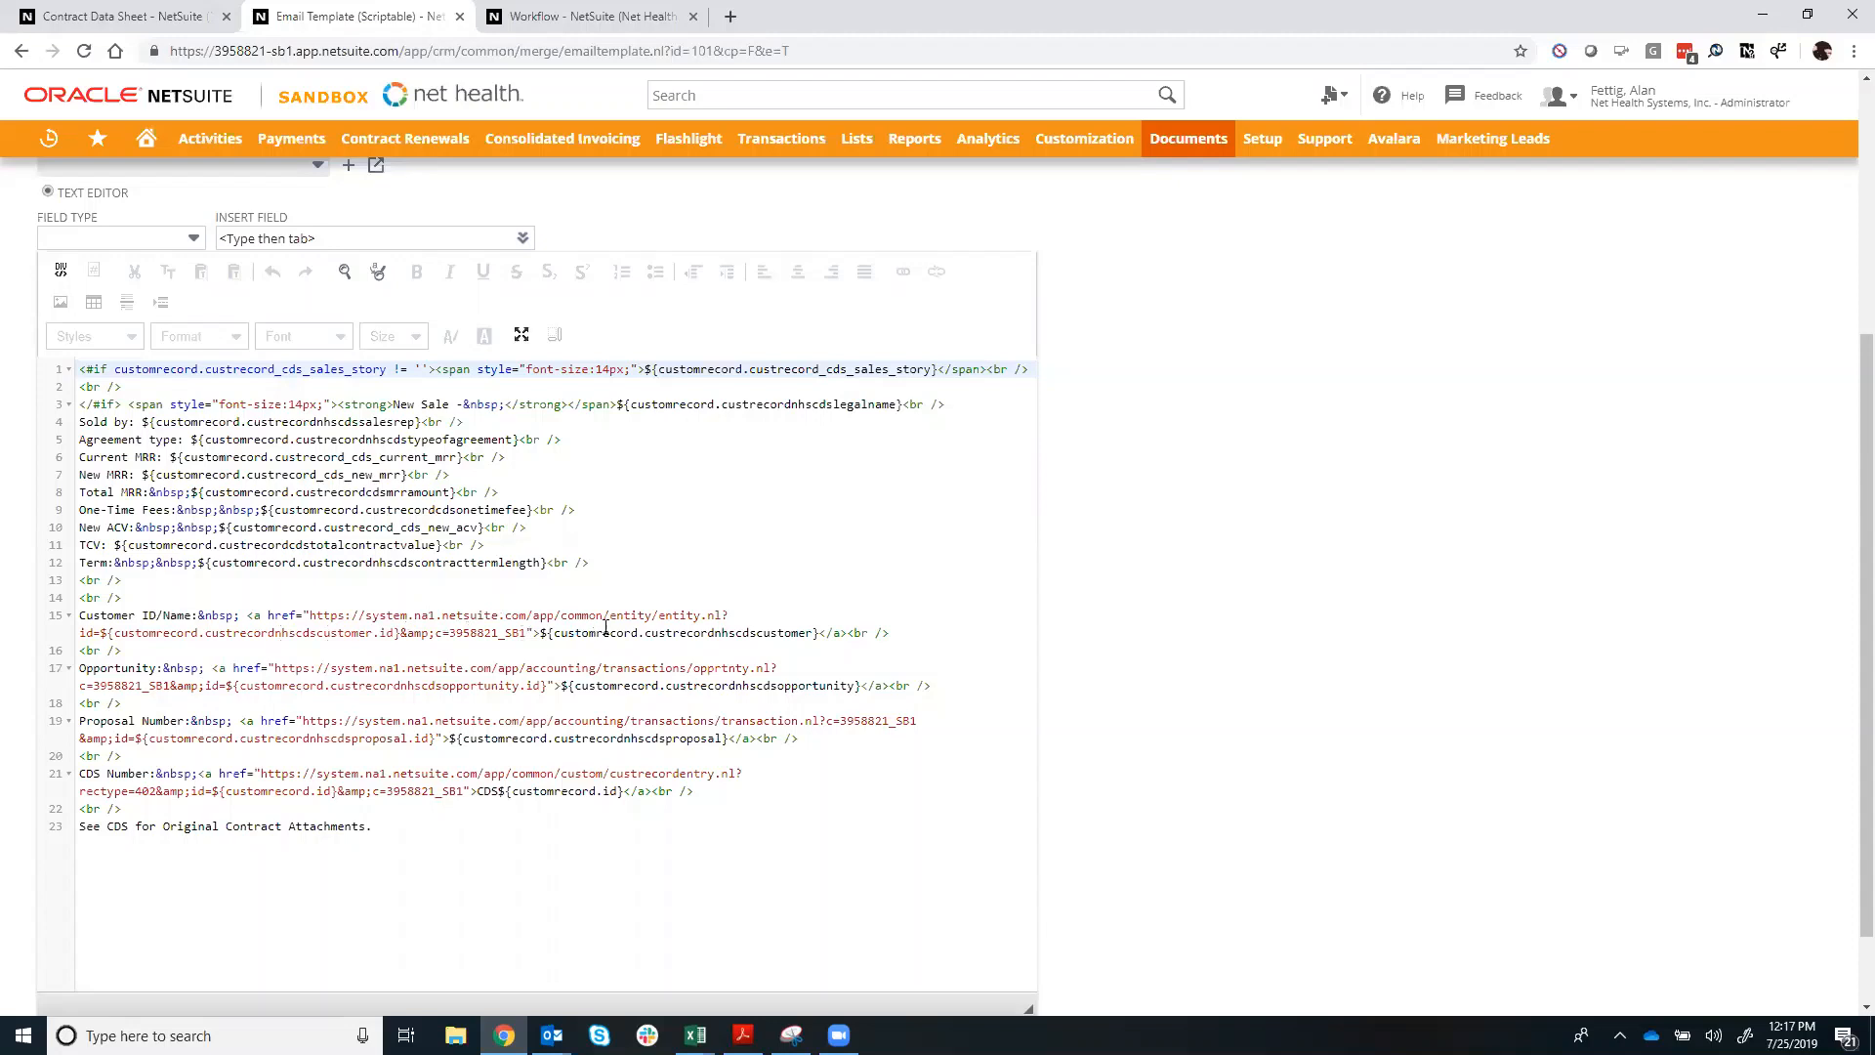
- Check the contract data sheet's web address against the template's link code, and review the template source again up to its header
left_click(162, 21)
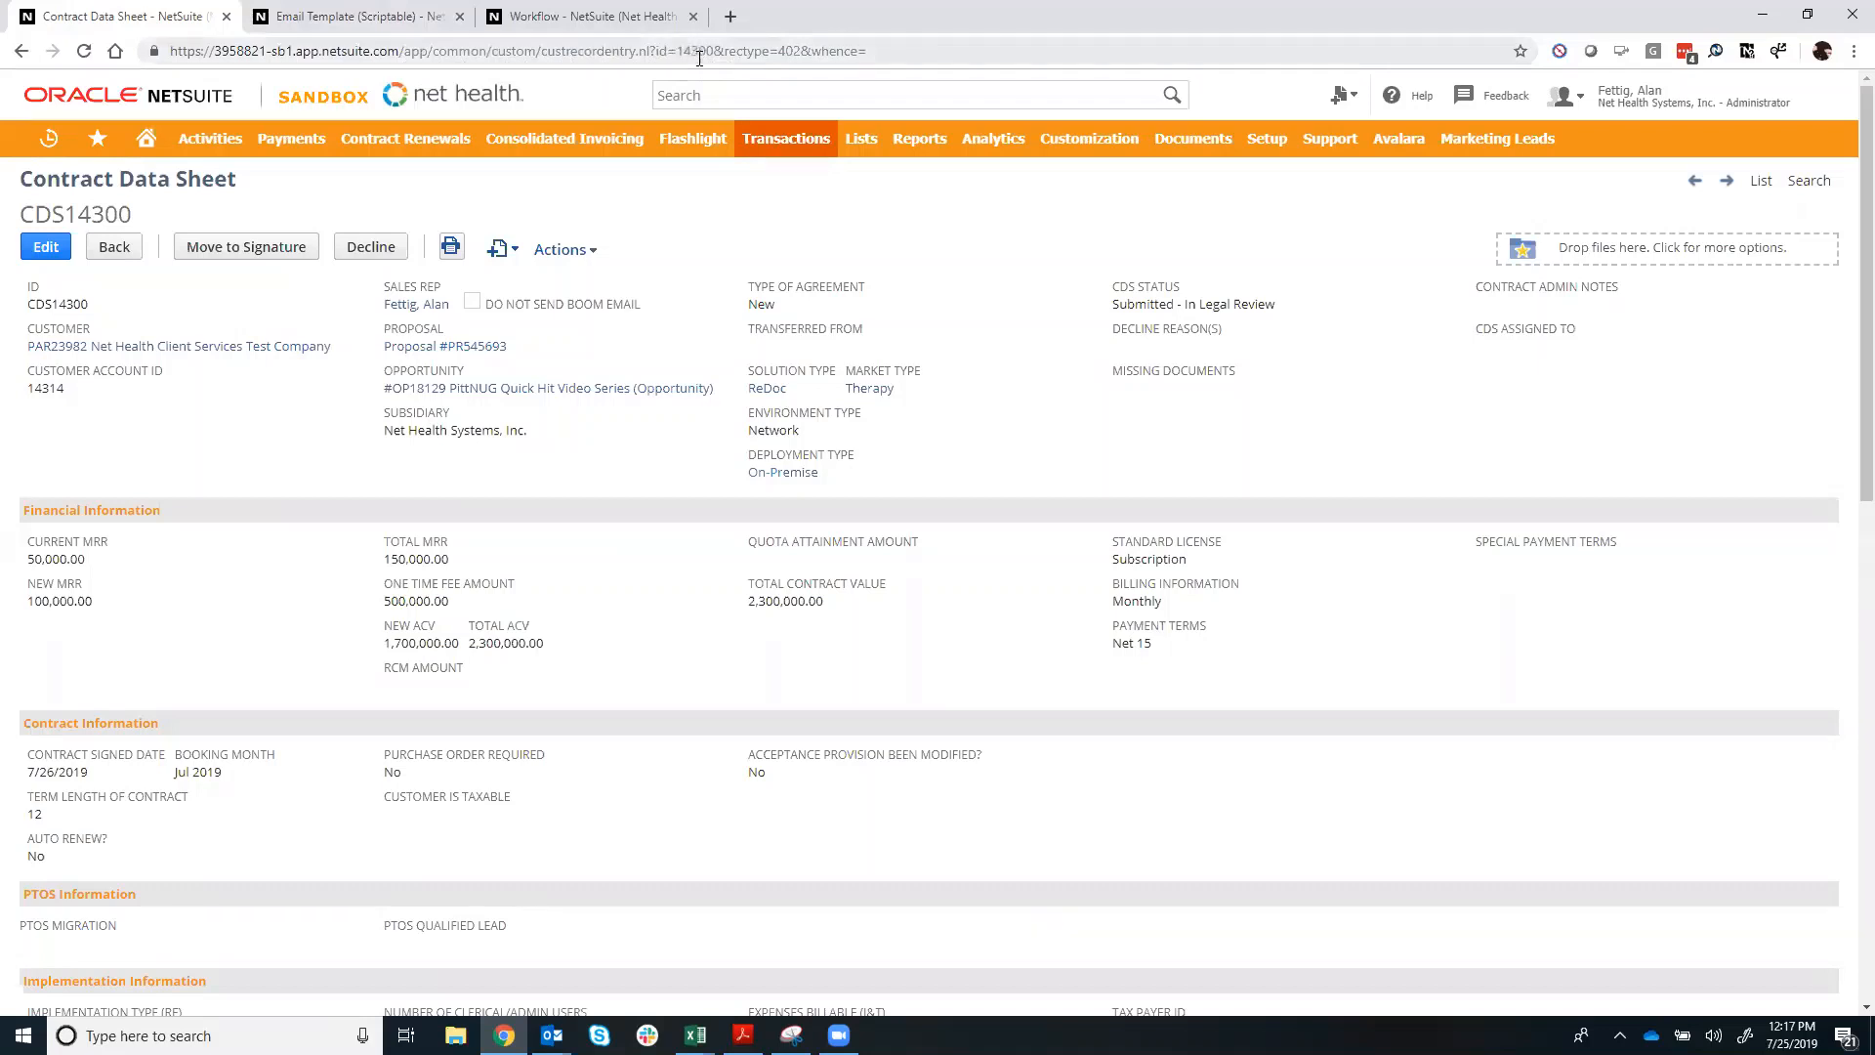
left_click(362, 17)
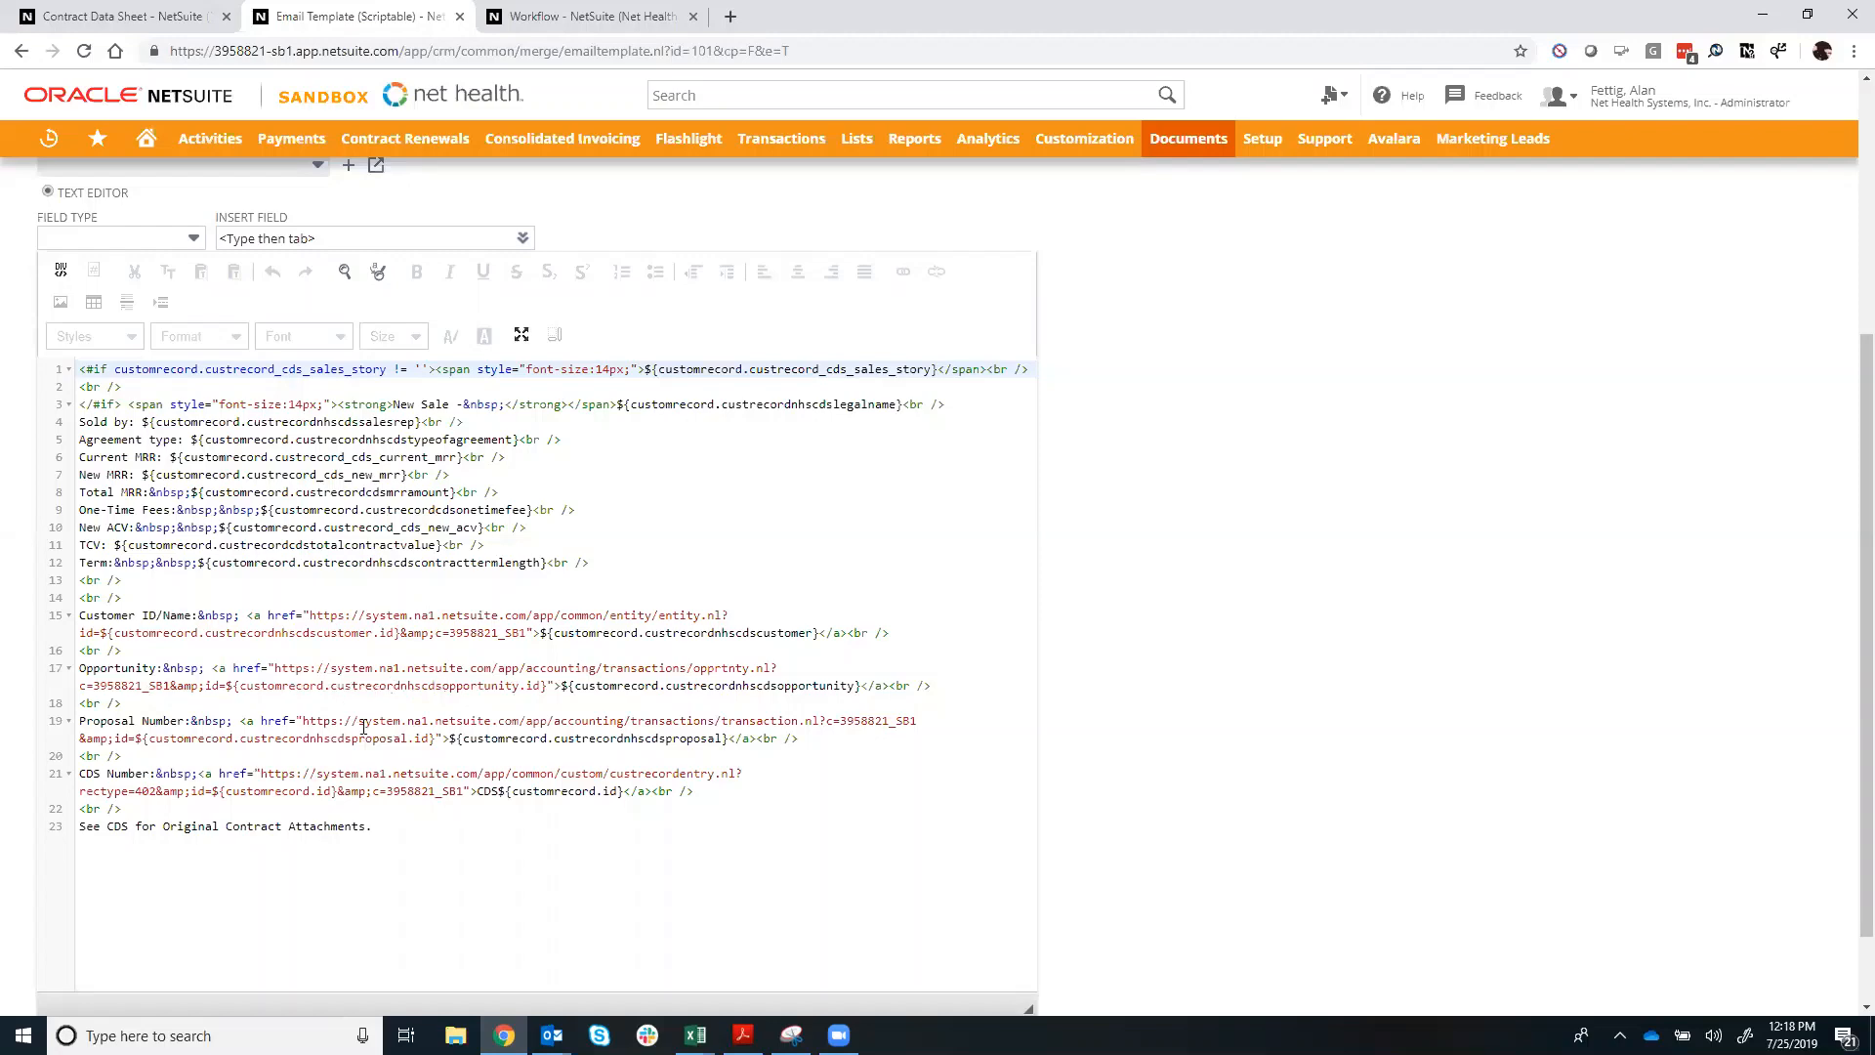
scroll(363, 728, "down", 1)
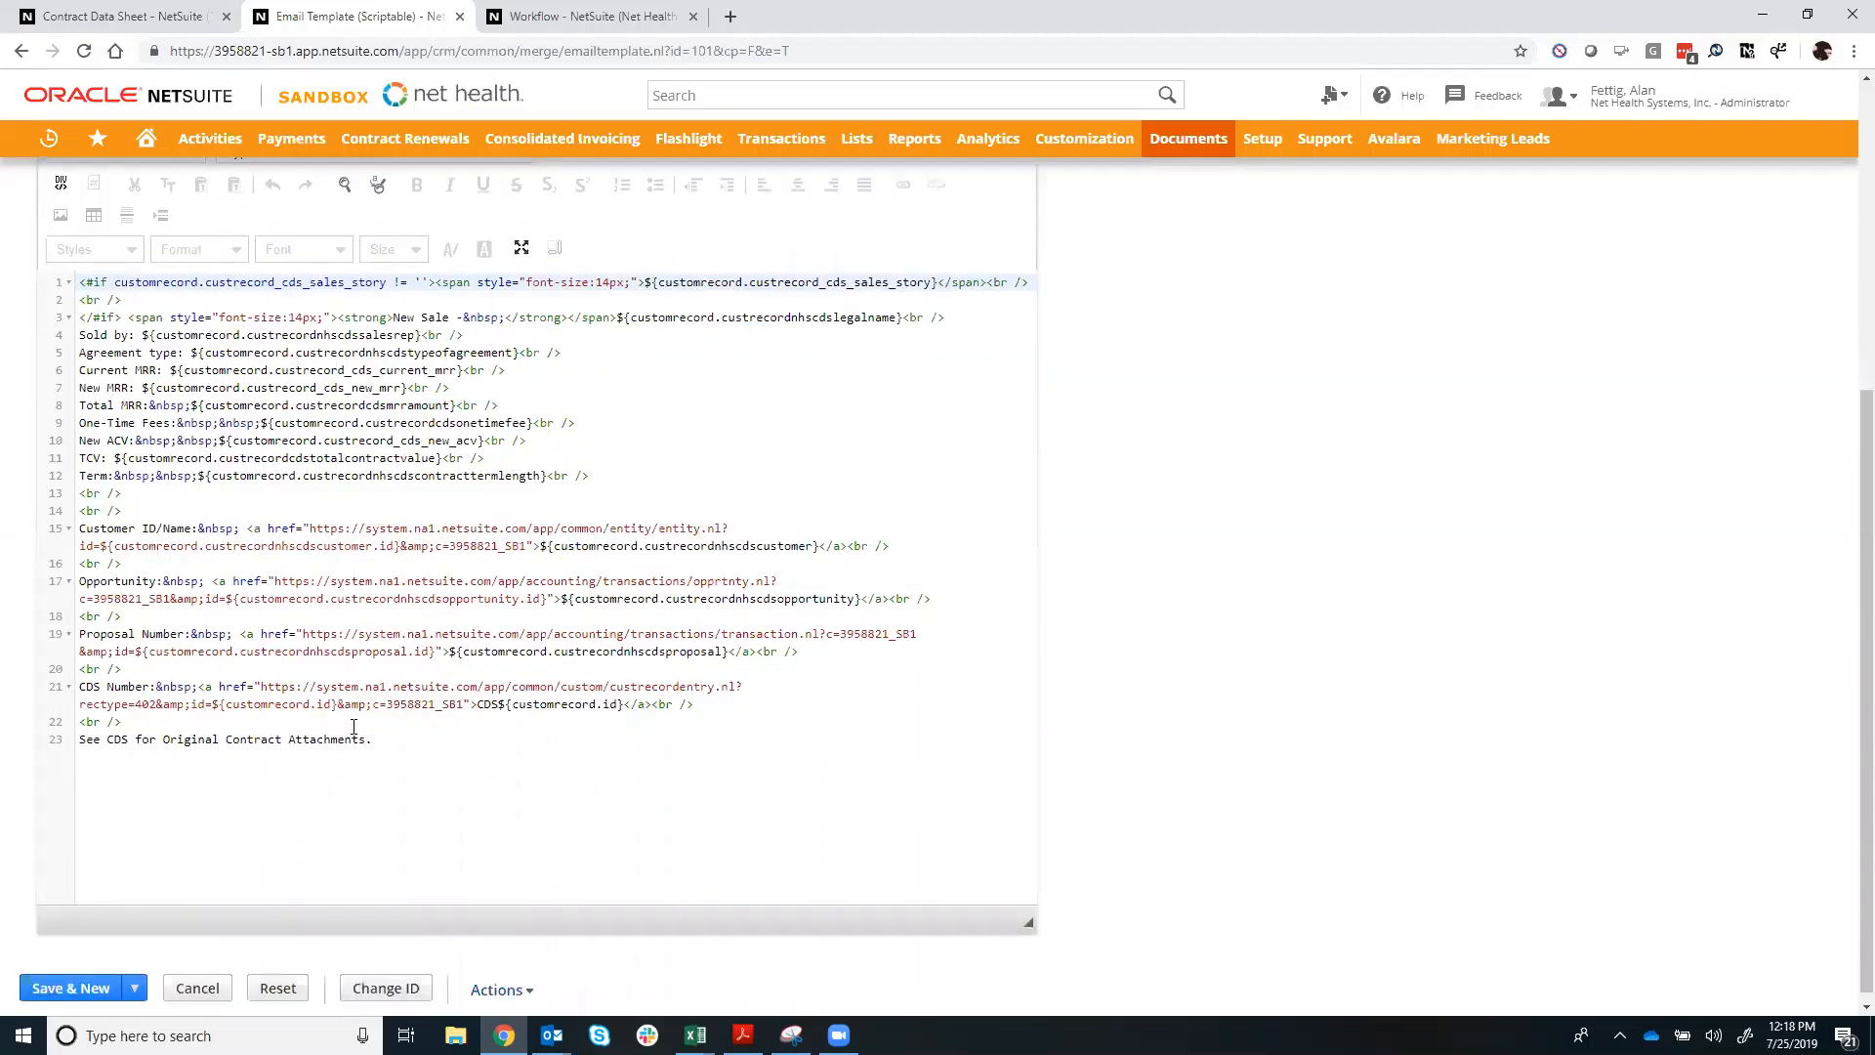
scroll(357, 723, "up", 3)
scroll(347, 713, "down", 3)
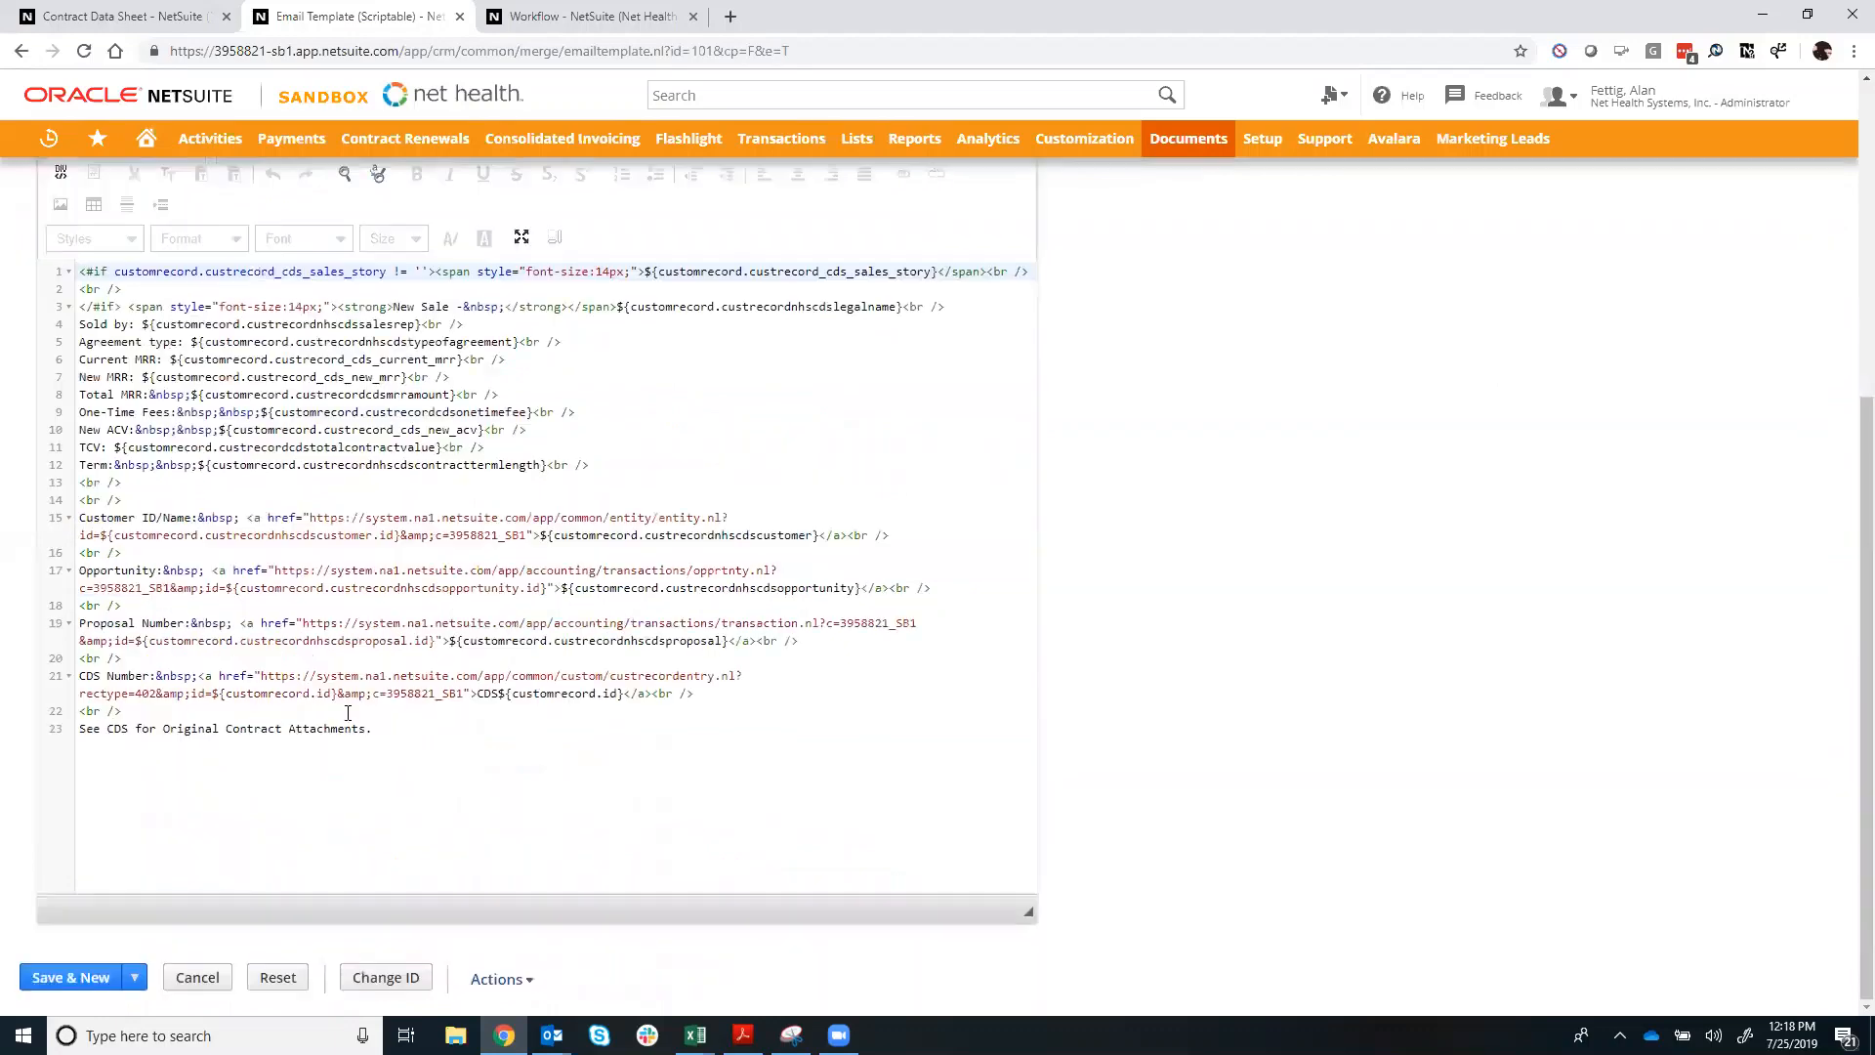
scroll(347, 714, "up", 1)
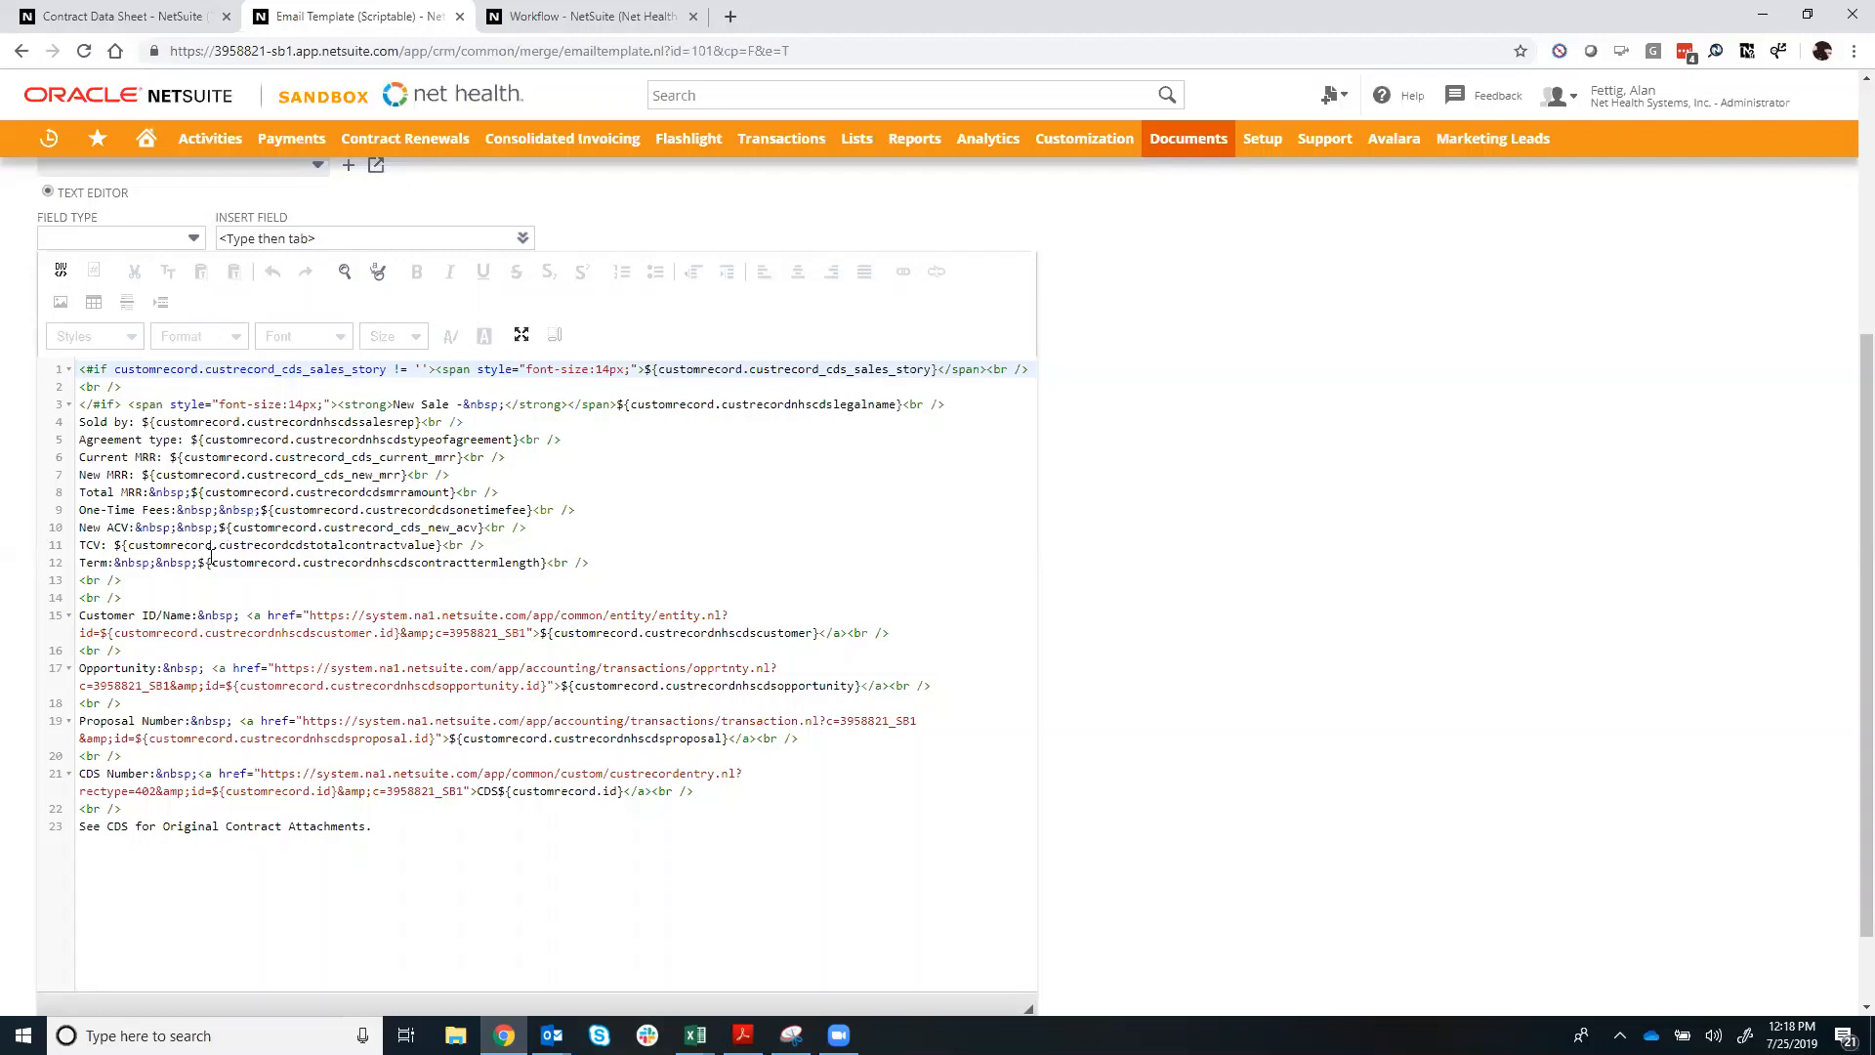
scroll(211, 557, "up", 4)
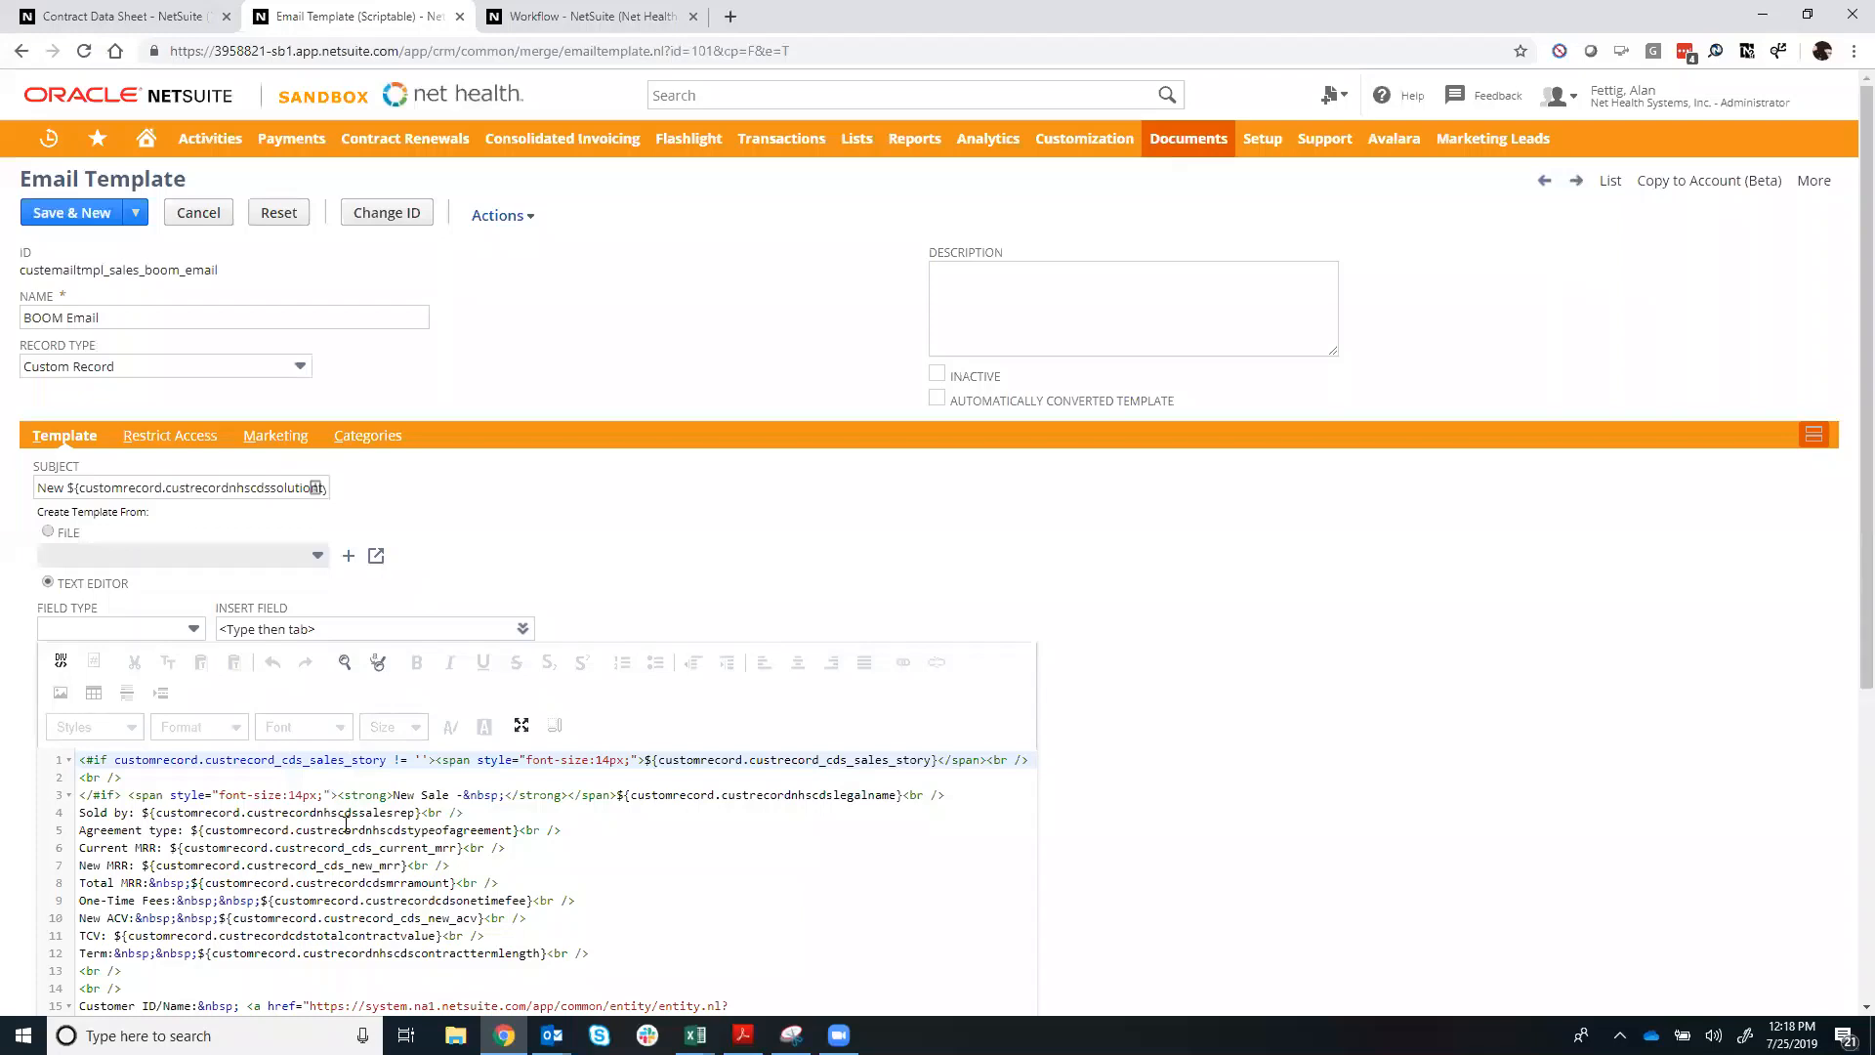
- Look over the template source once more, and revisit the Contract Data Sheet Submission workflow and the contract data sheet
scroll(344, 809, "down", 1)
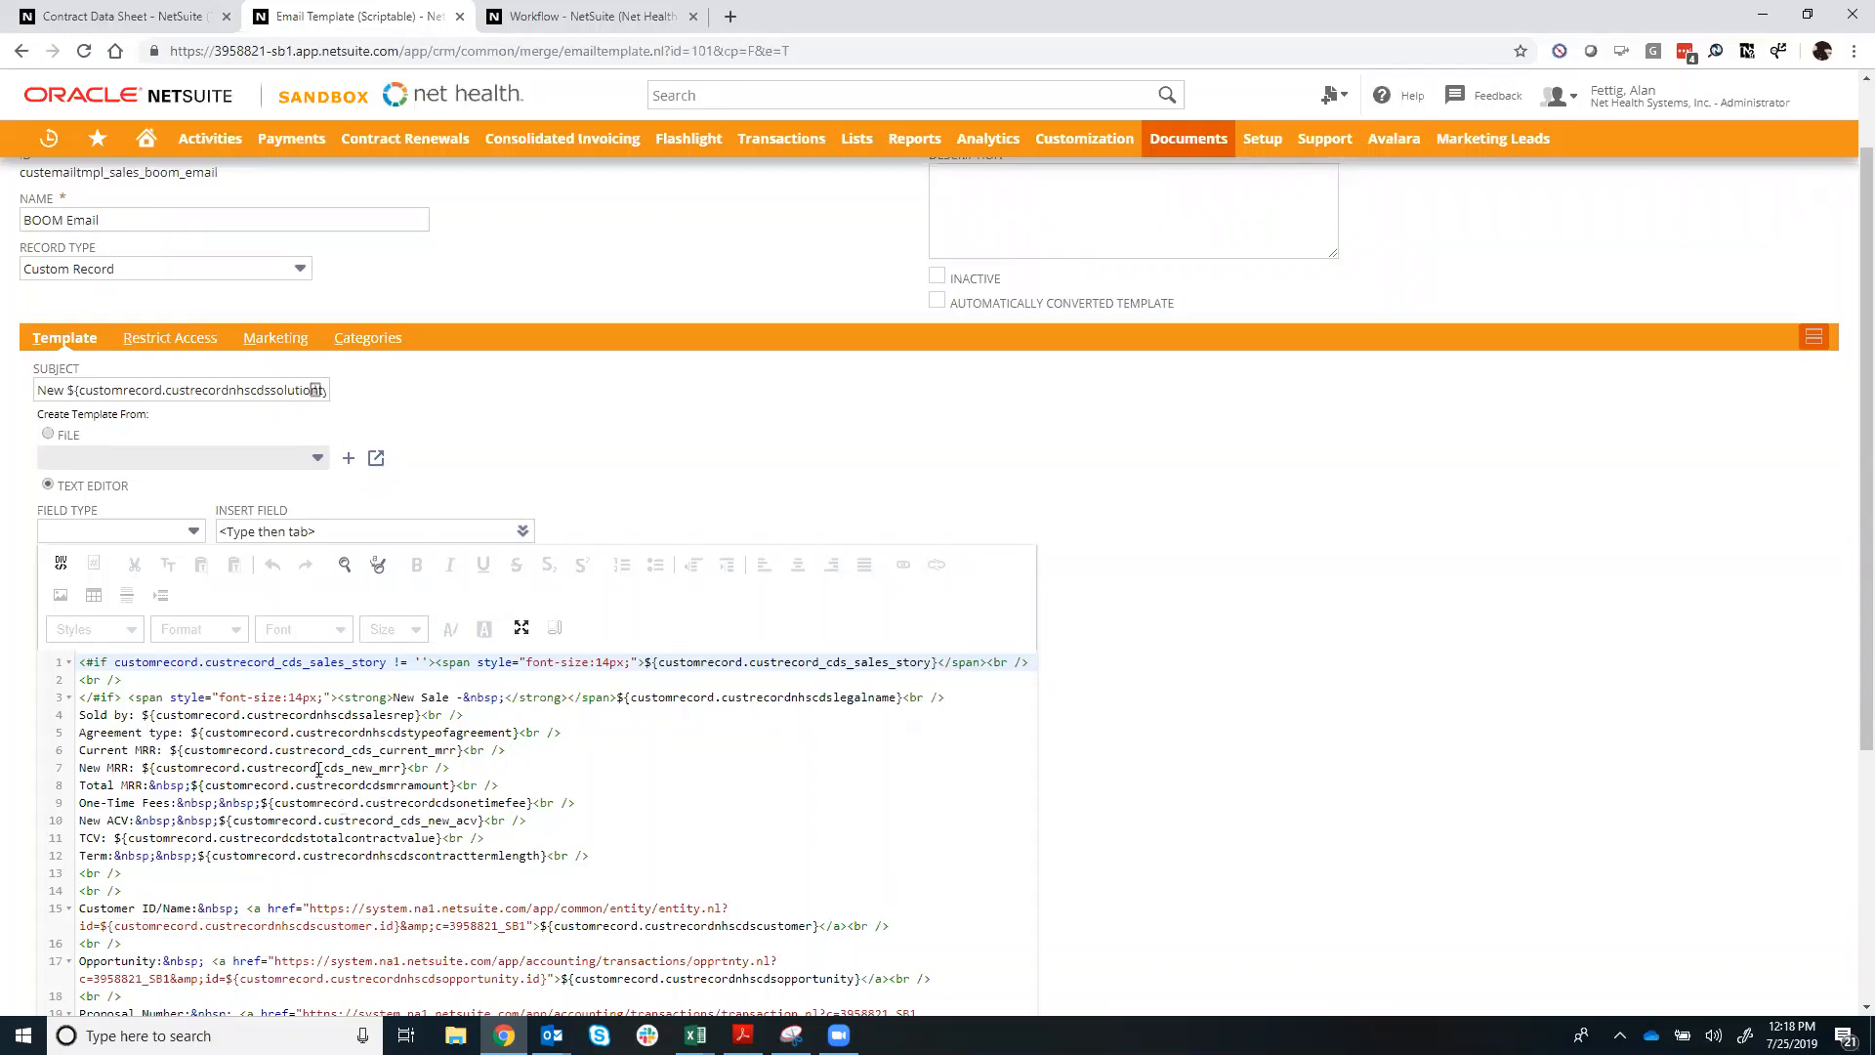
scroll(318, 770, "up", 1)
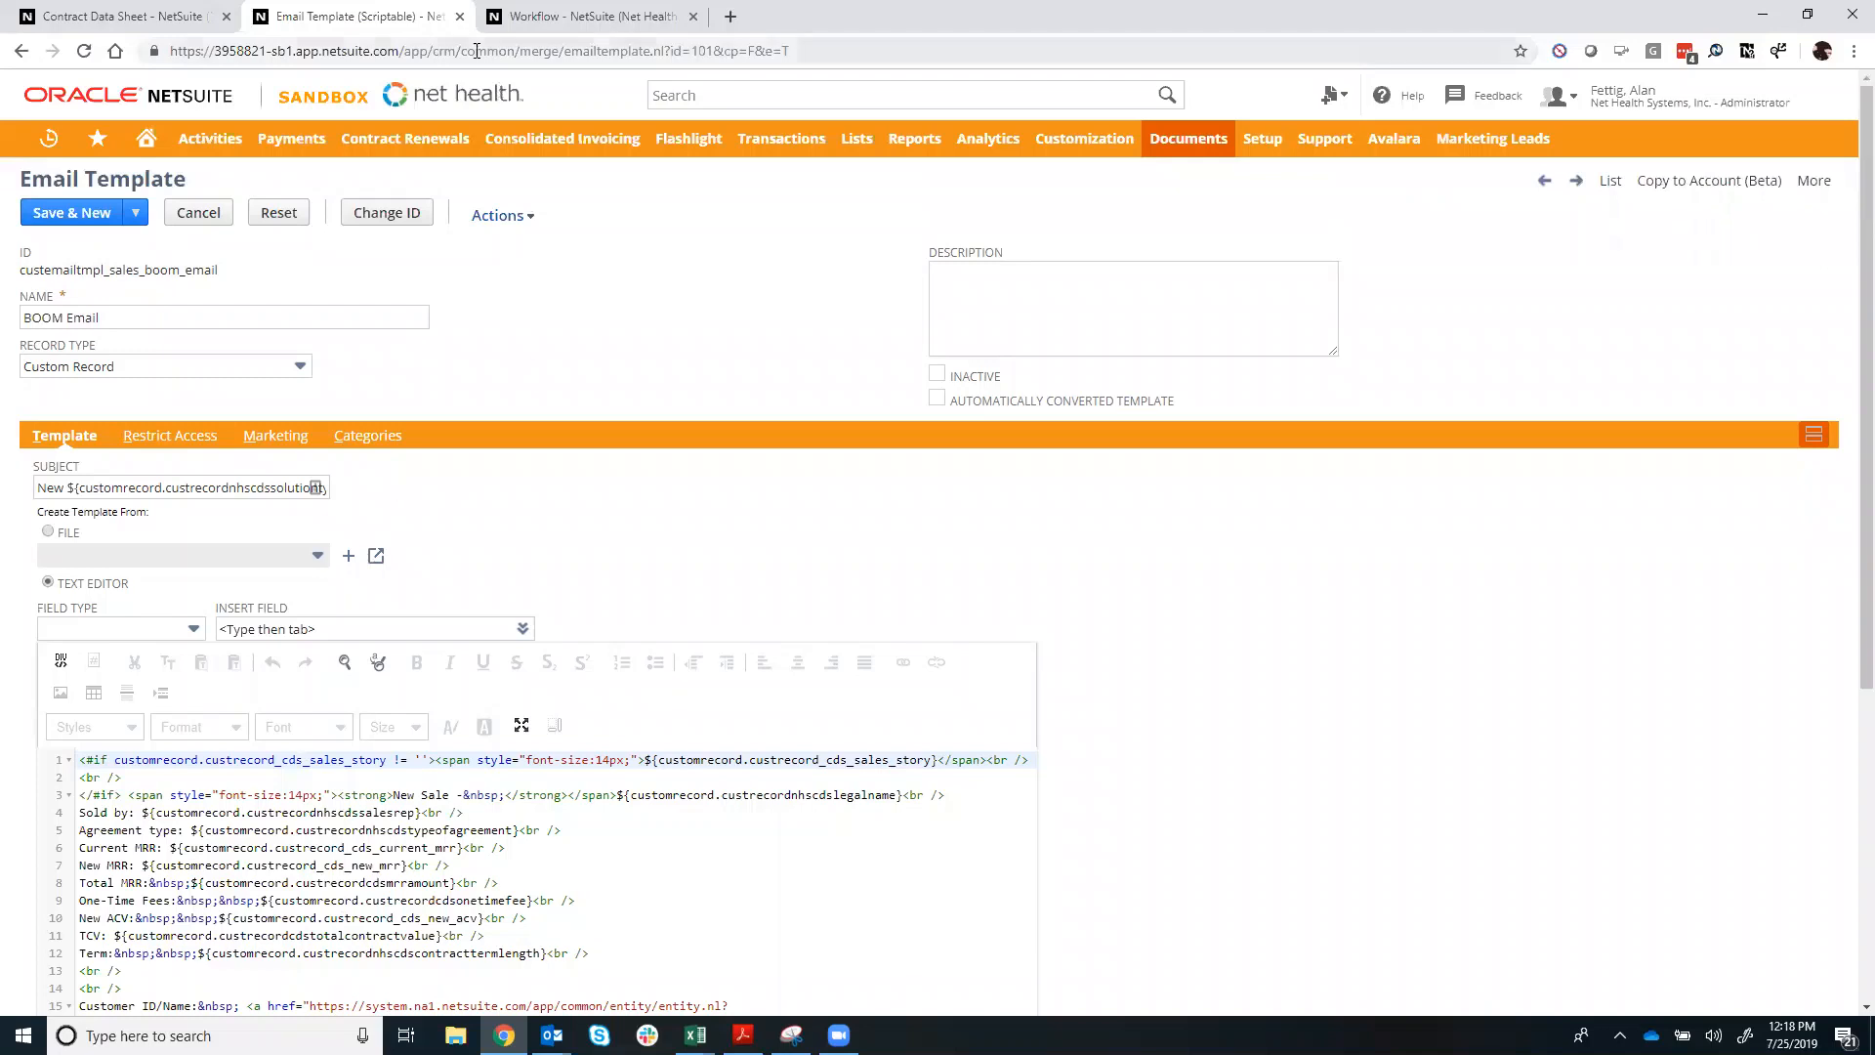
left_click(539, 18)
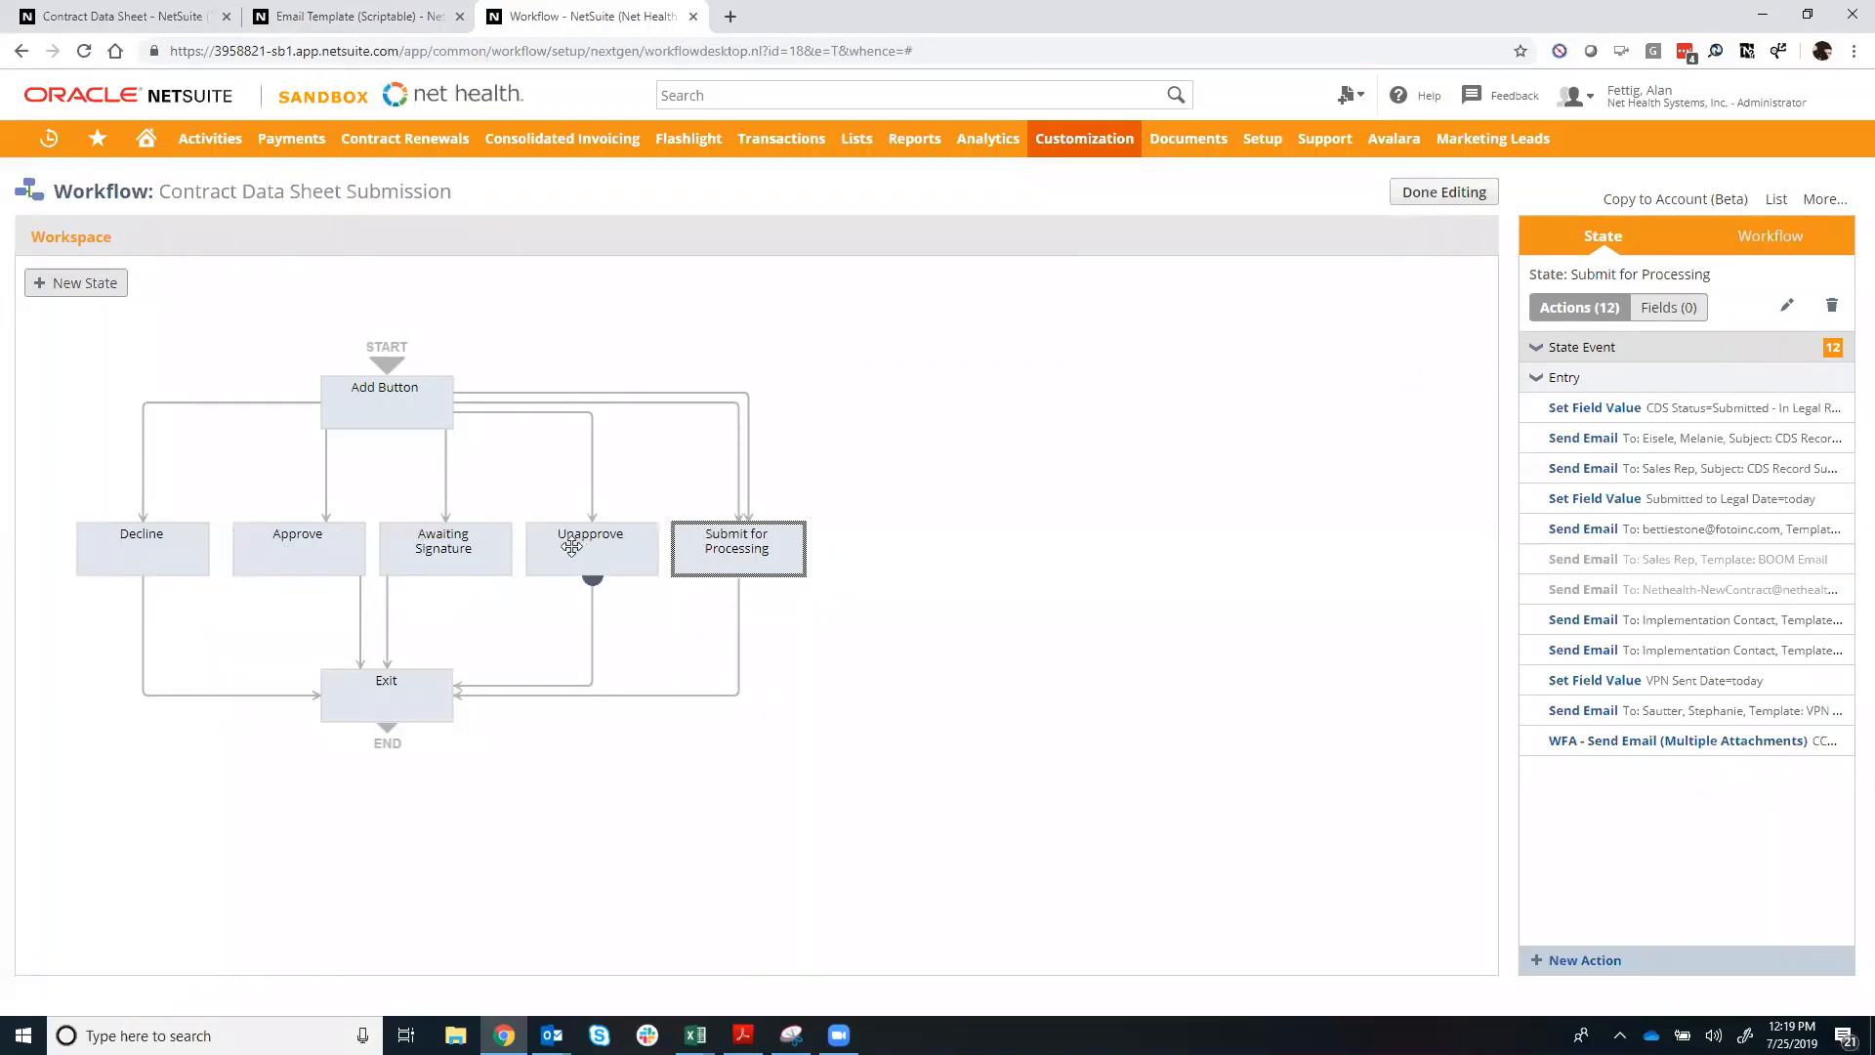
left_click(127, 17)
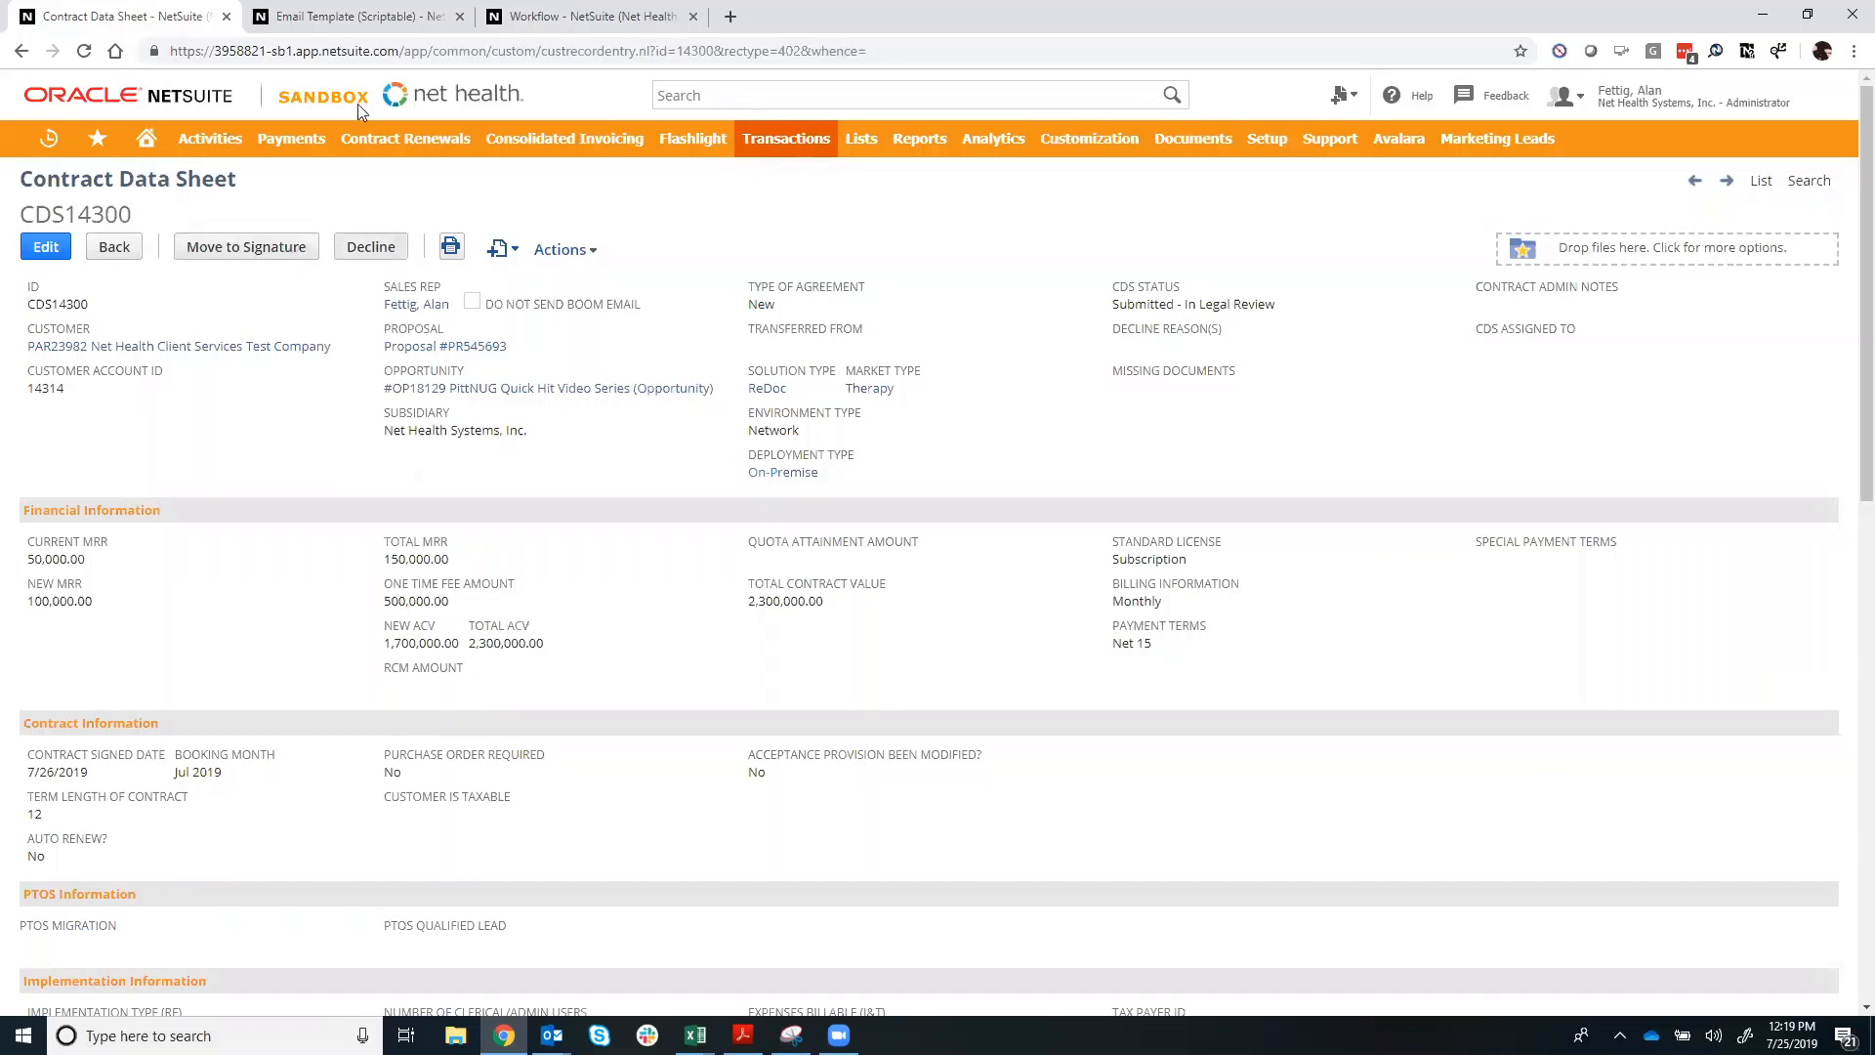
- Inspect the workflow's transition from Add Button to Submit for Processing, and close it without changes
left_click(549, 18)
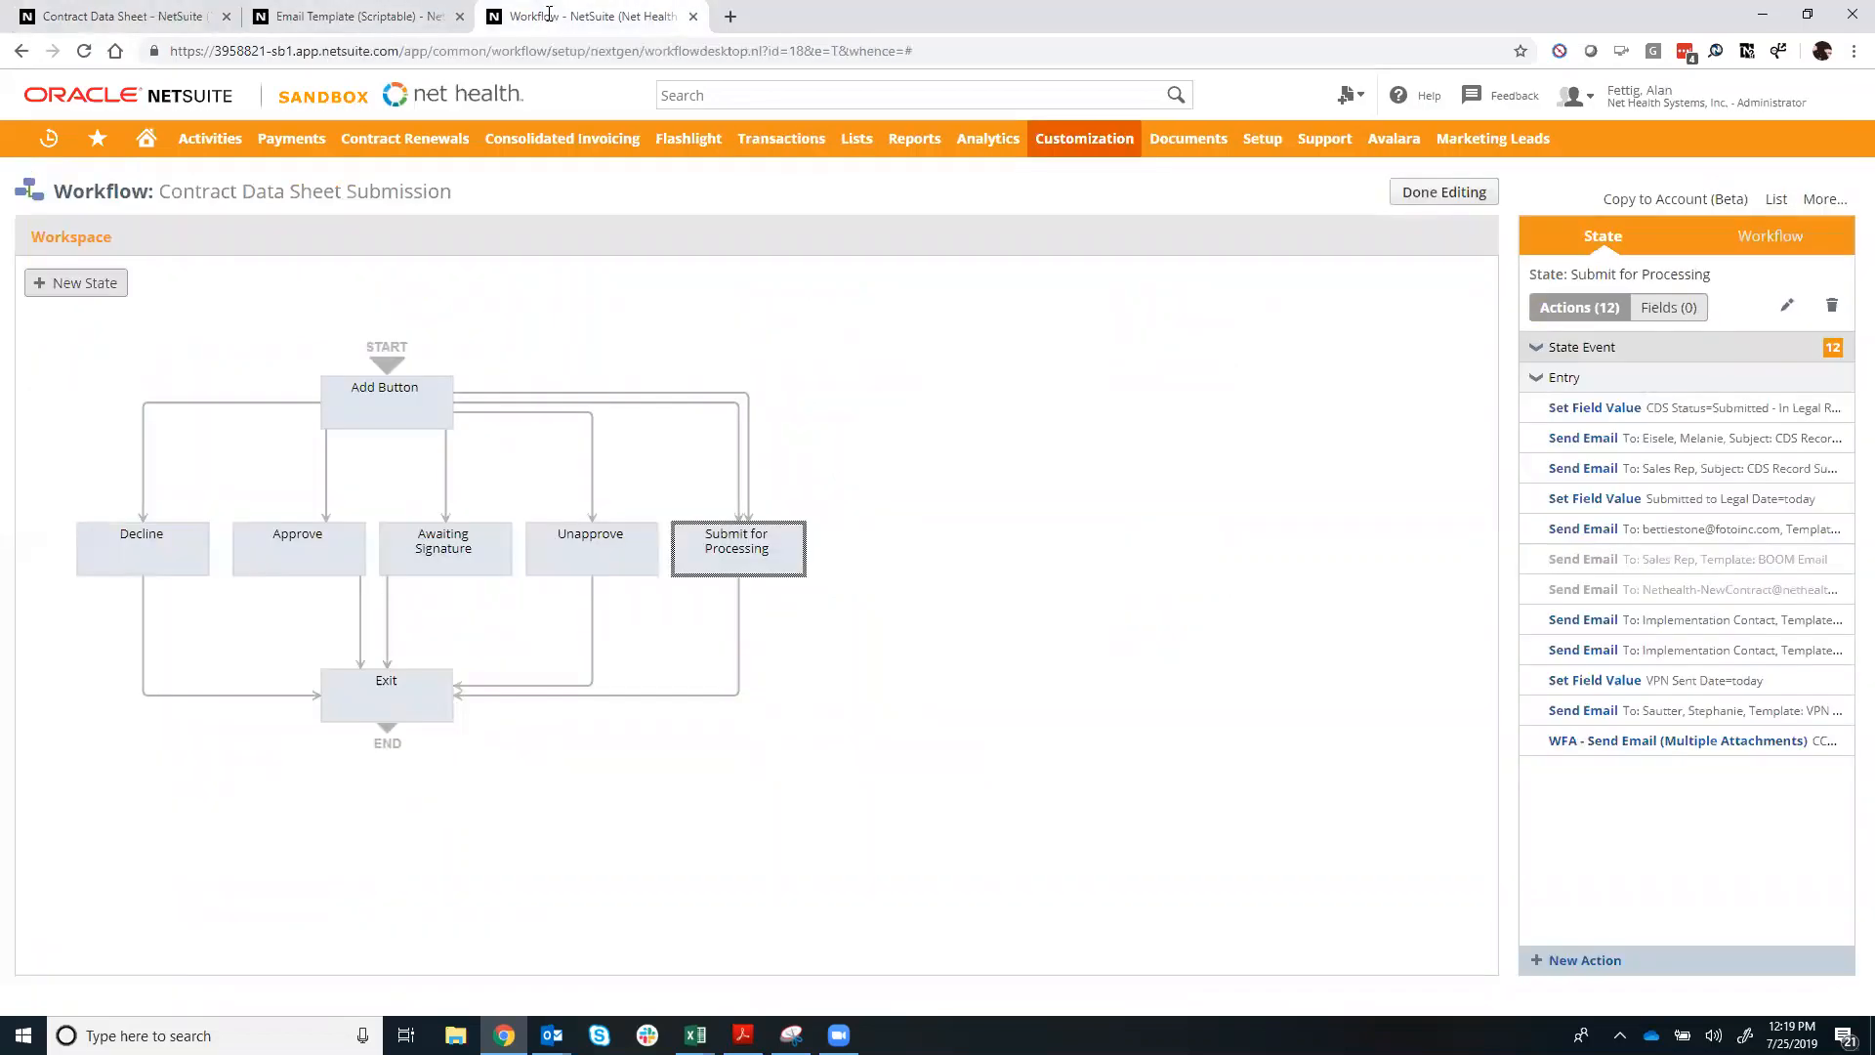
double_click(738, 469)
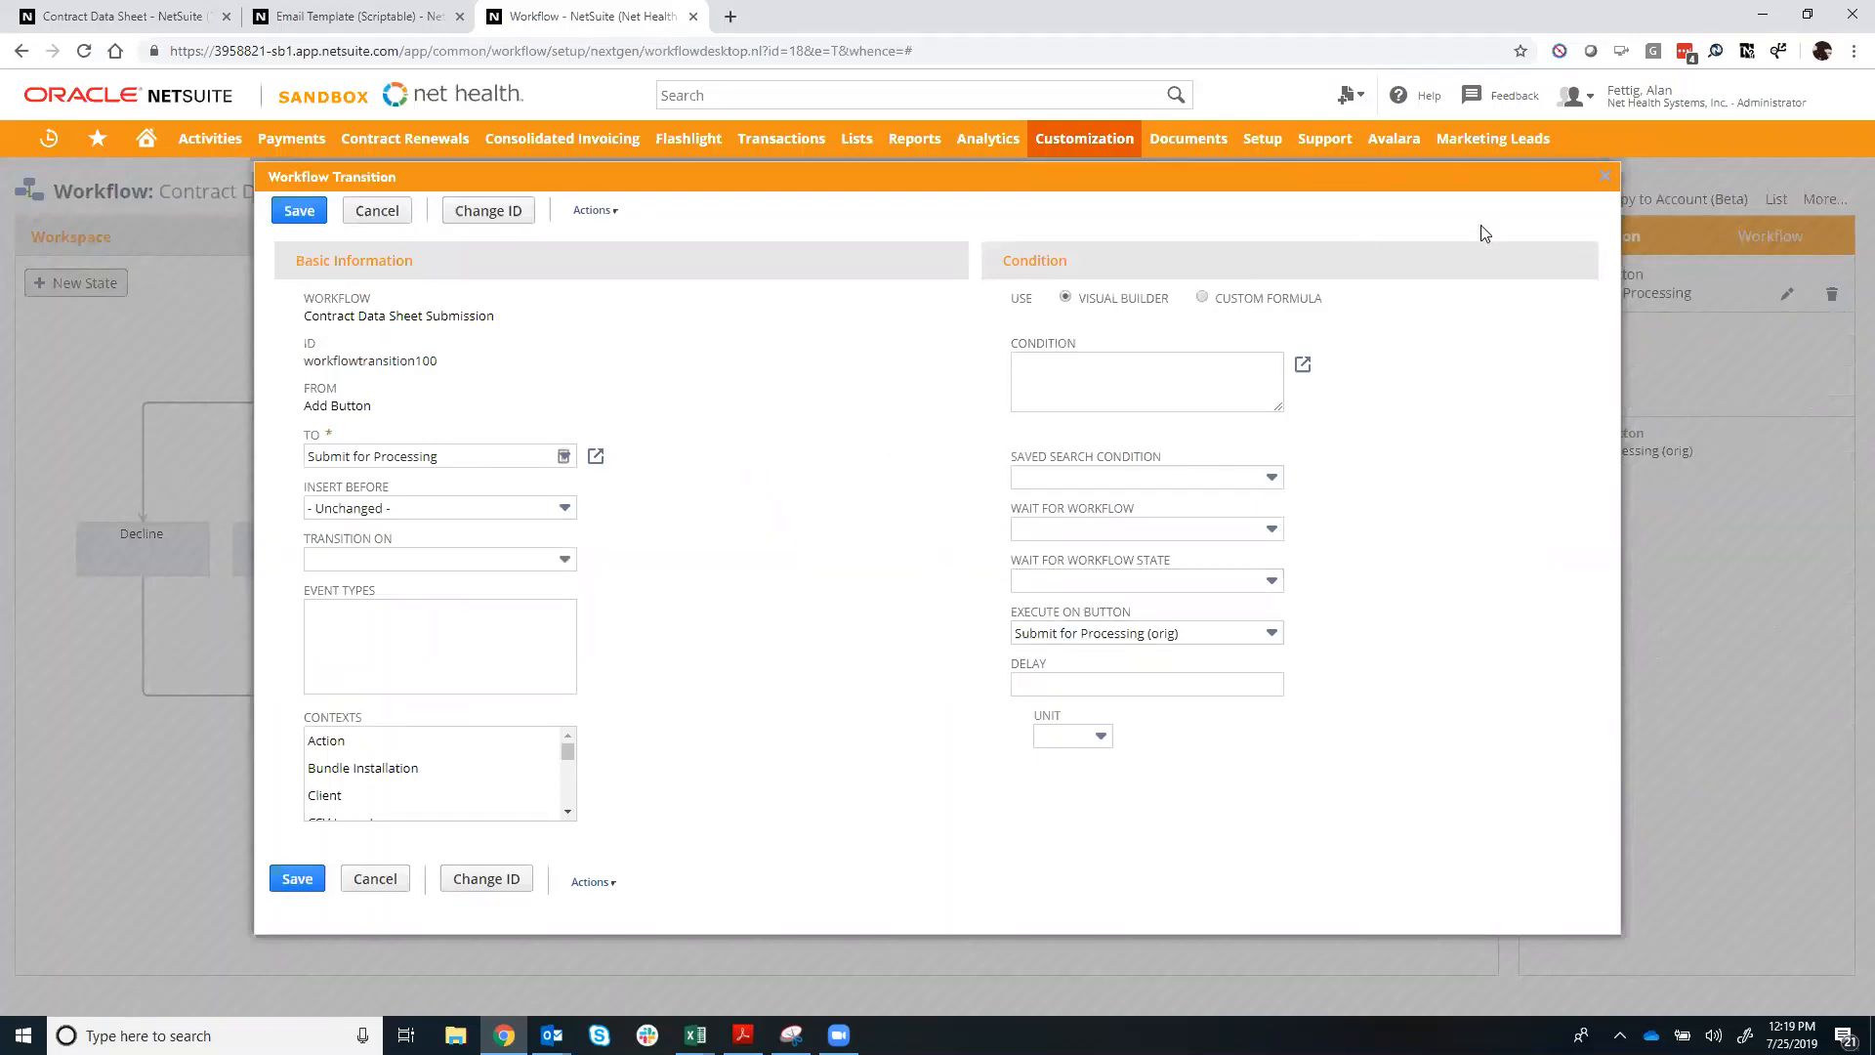
left_click(1603, 179)
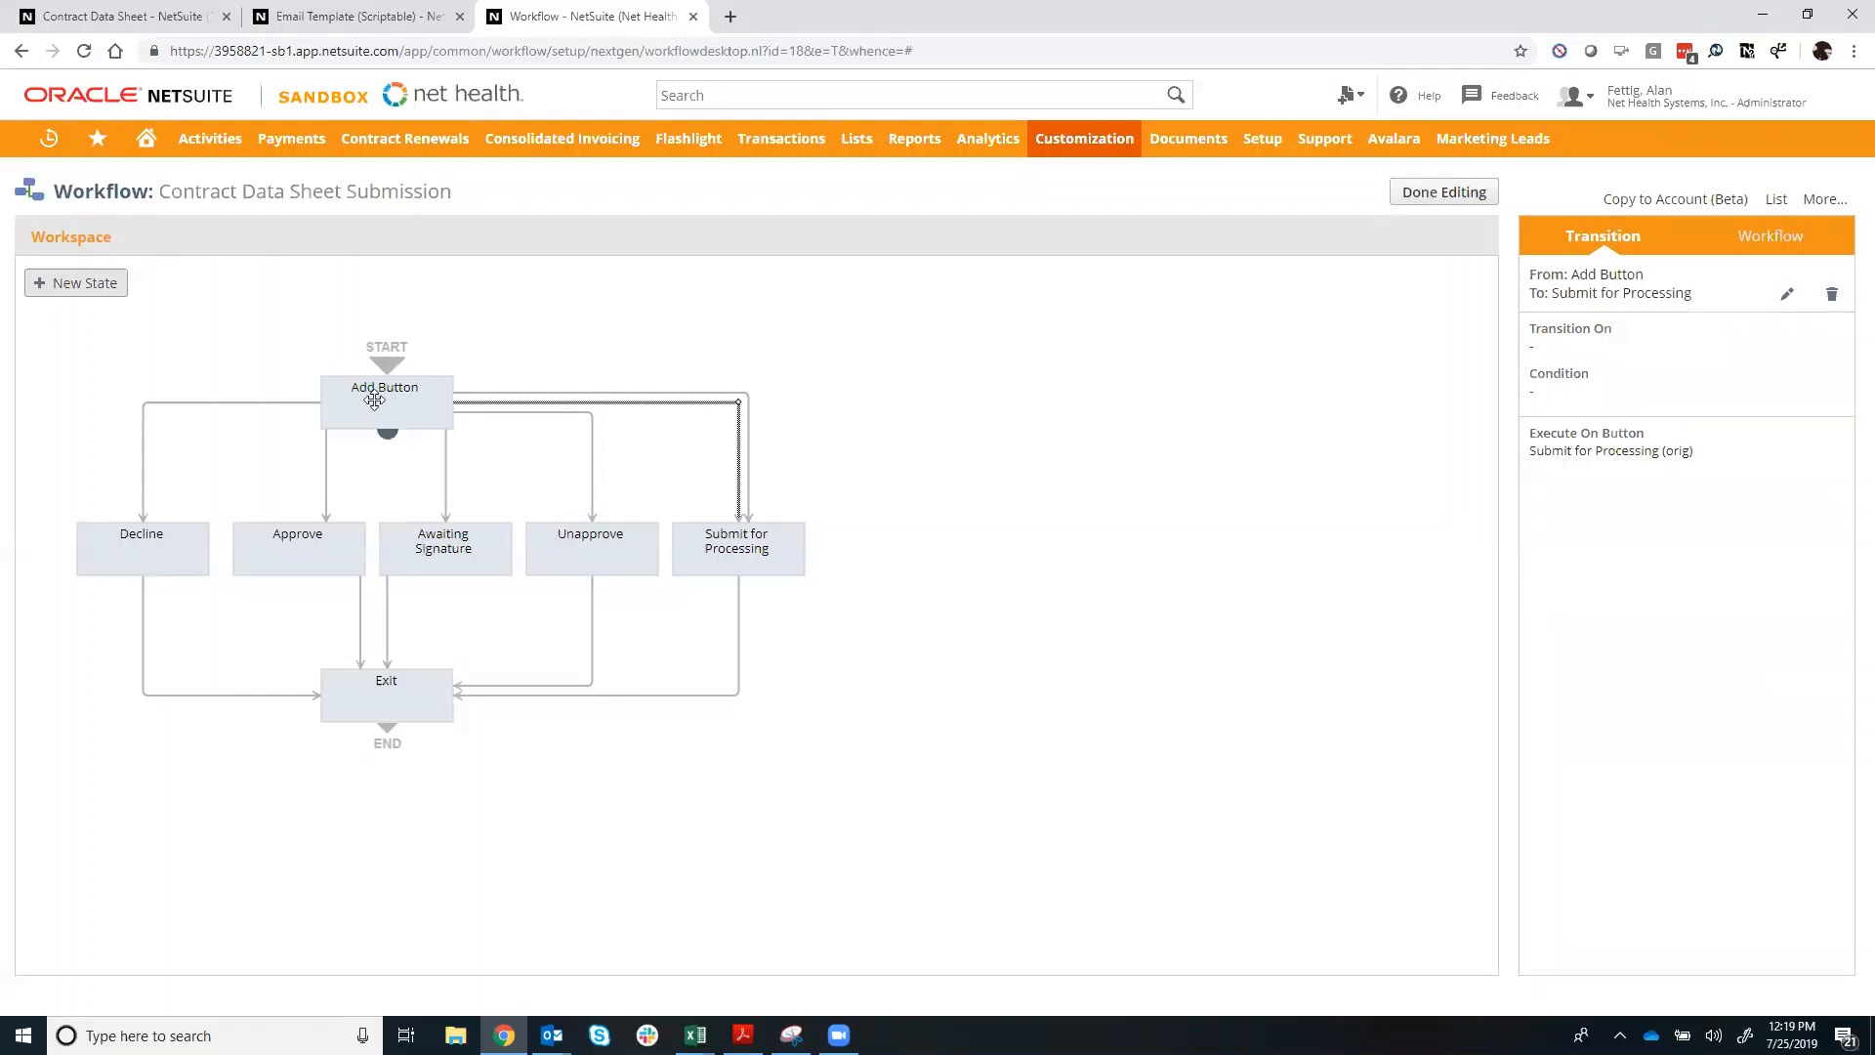
- Show the Submit for Processing state's actions and check the parameters of the CDS status and Sales Rep BOOM Email actions
left_click(748, 552)
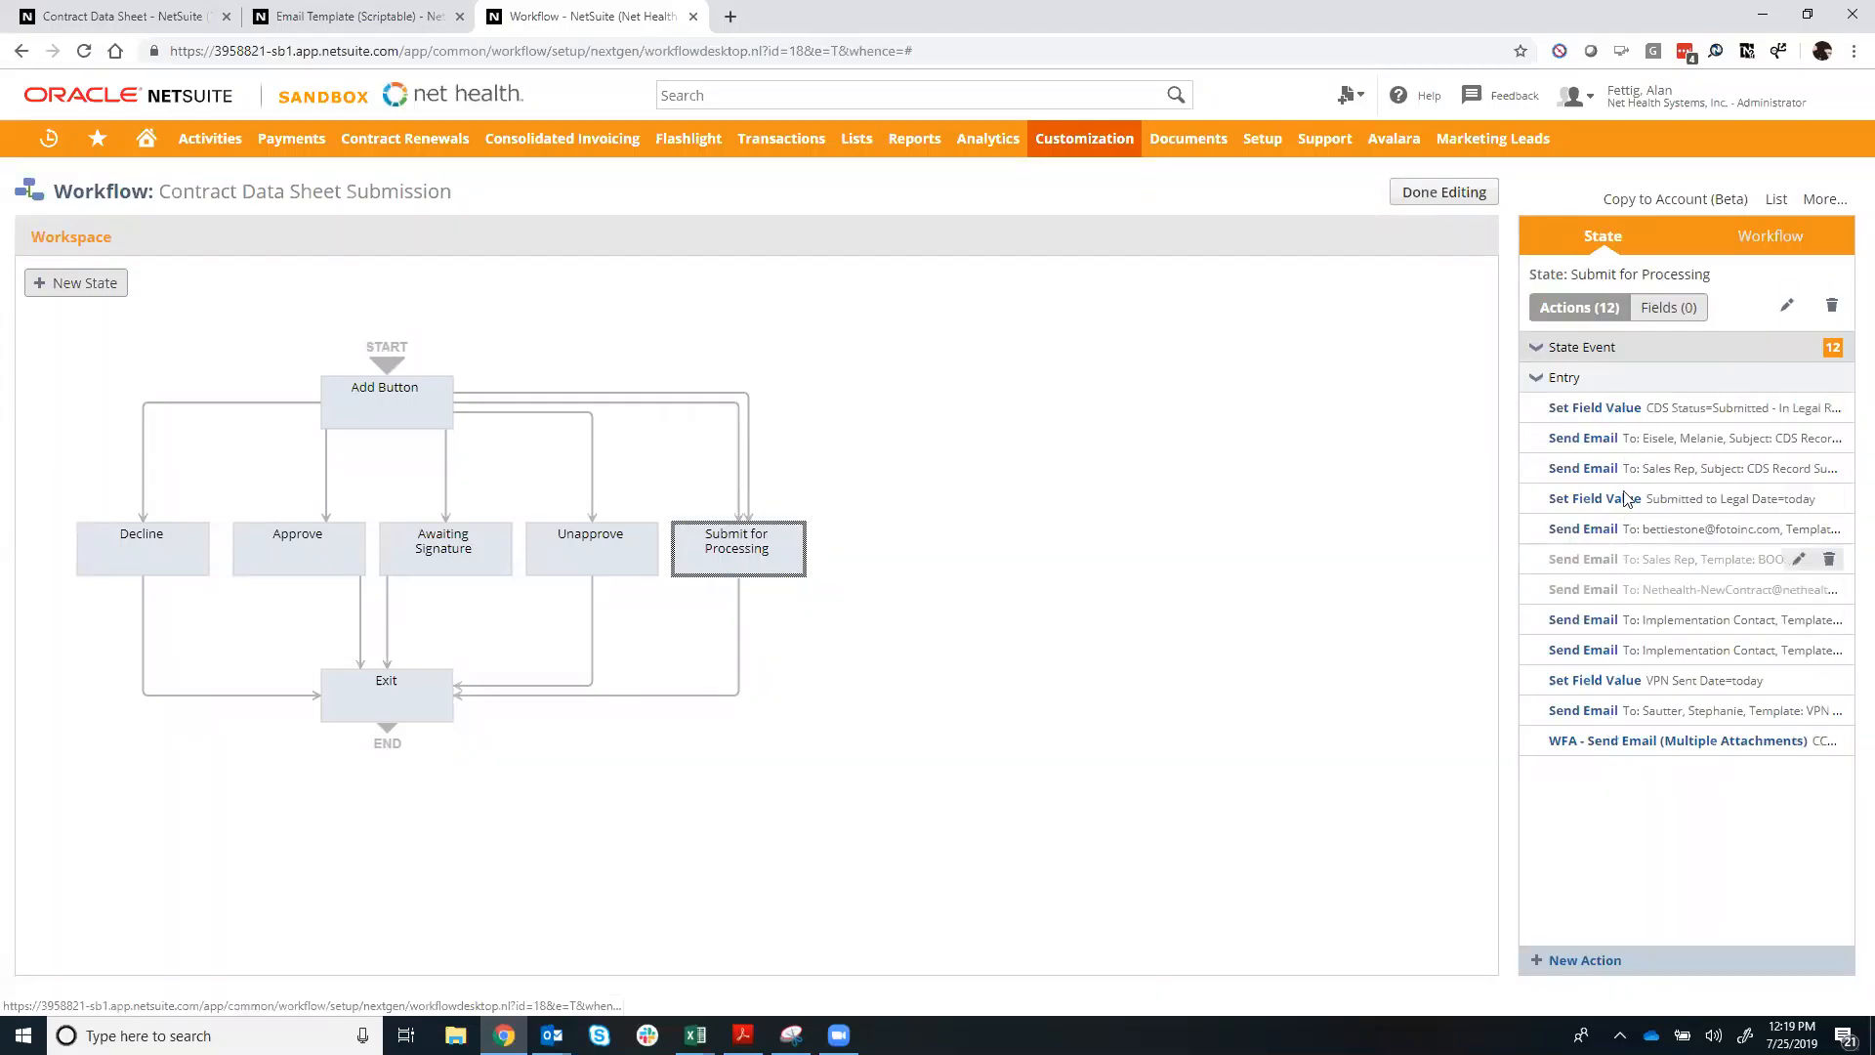
mouse_move(1619, 434)
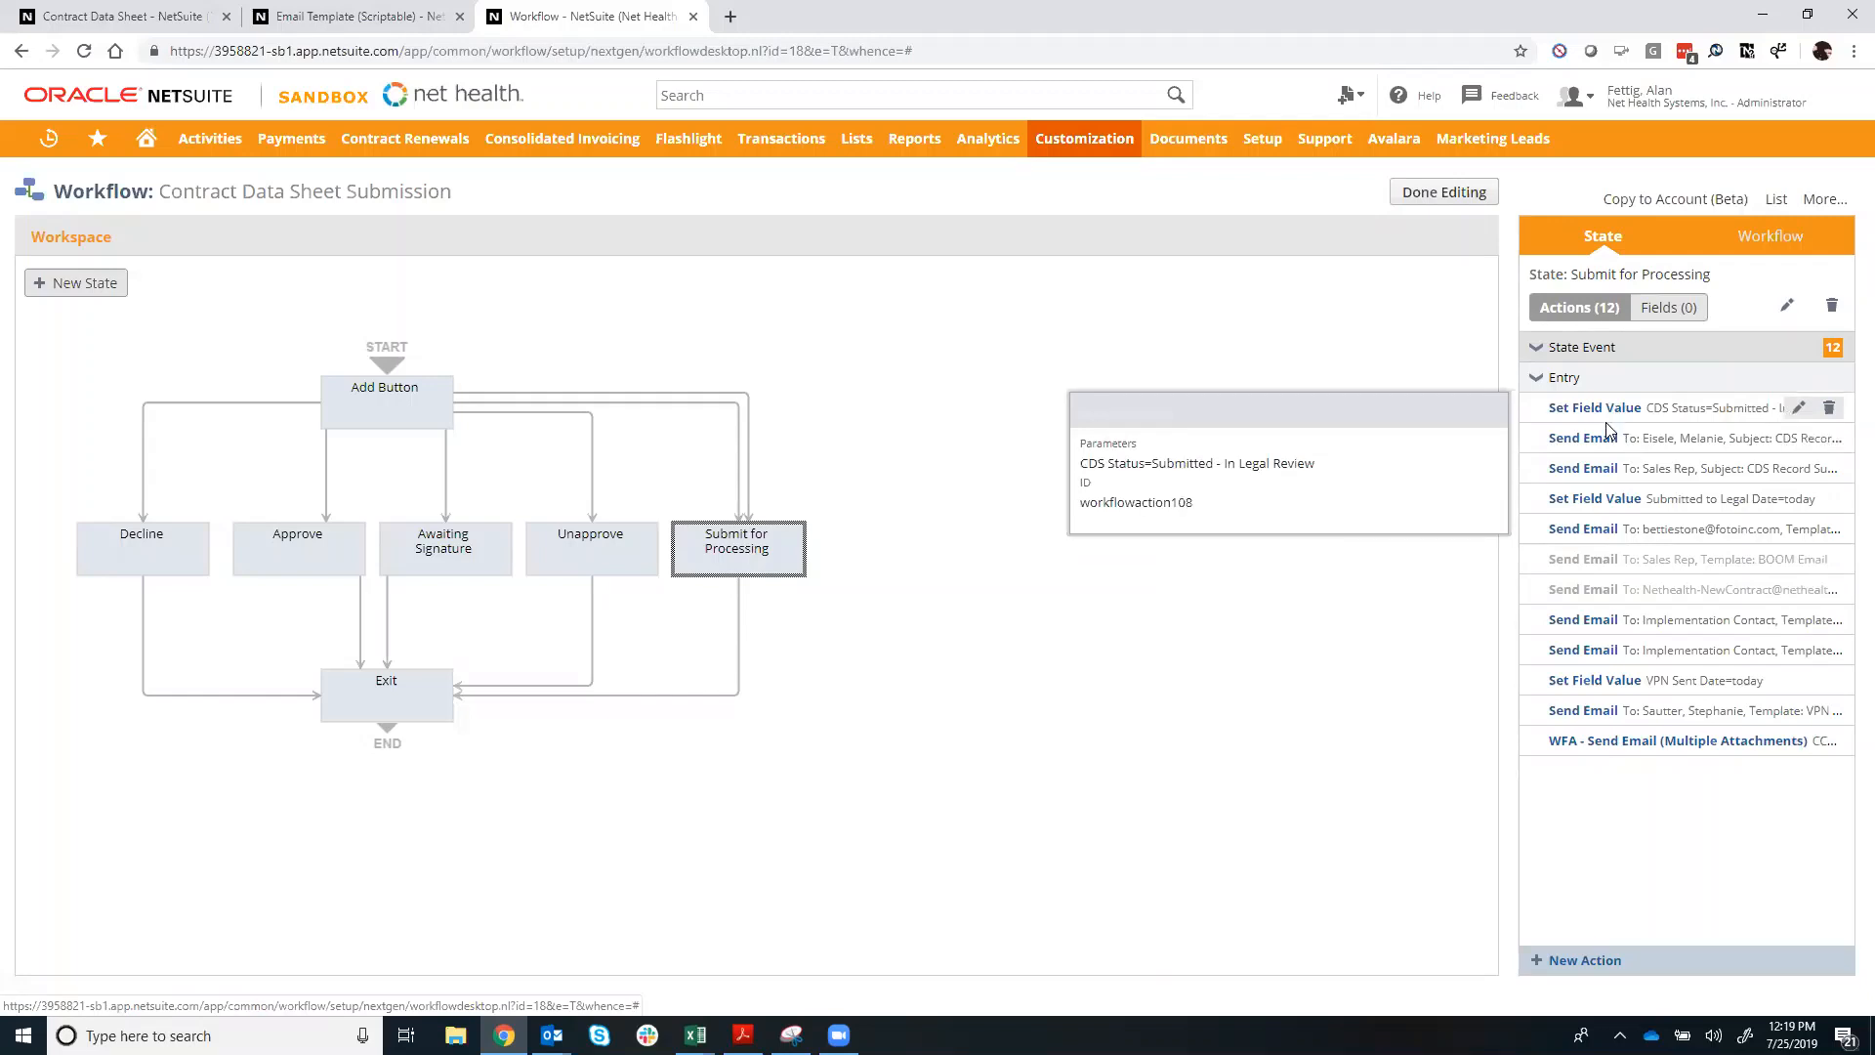
mouse_move(1644, 556)
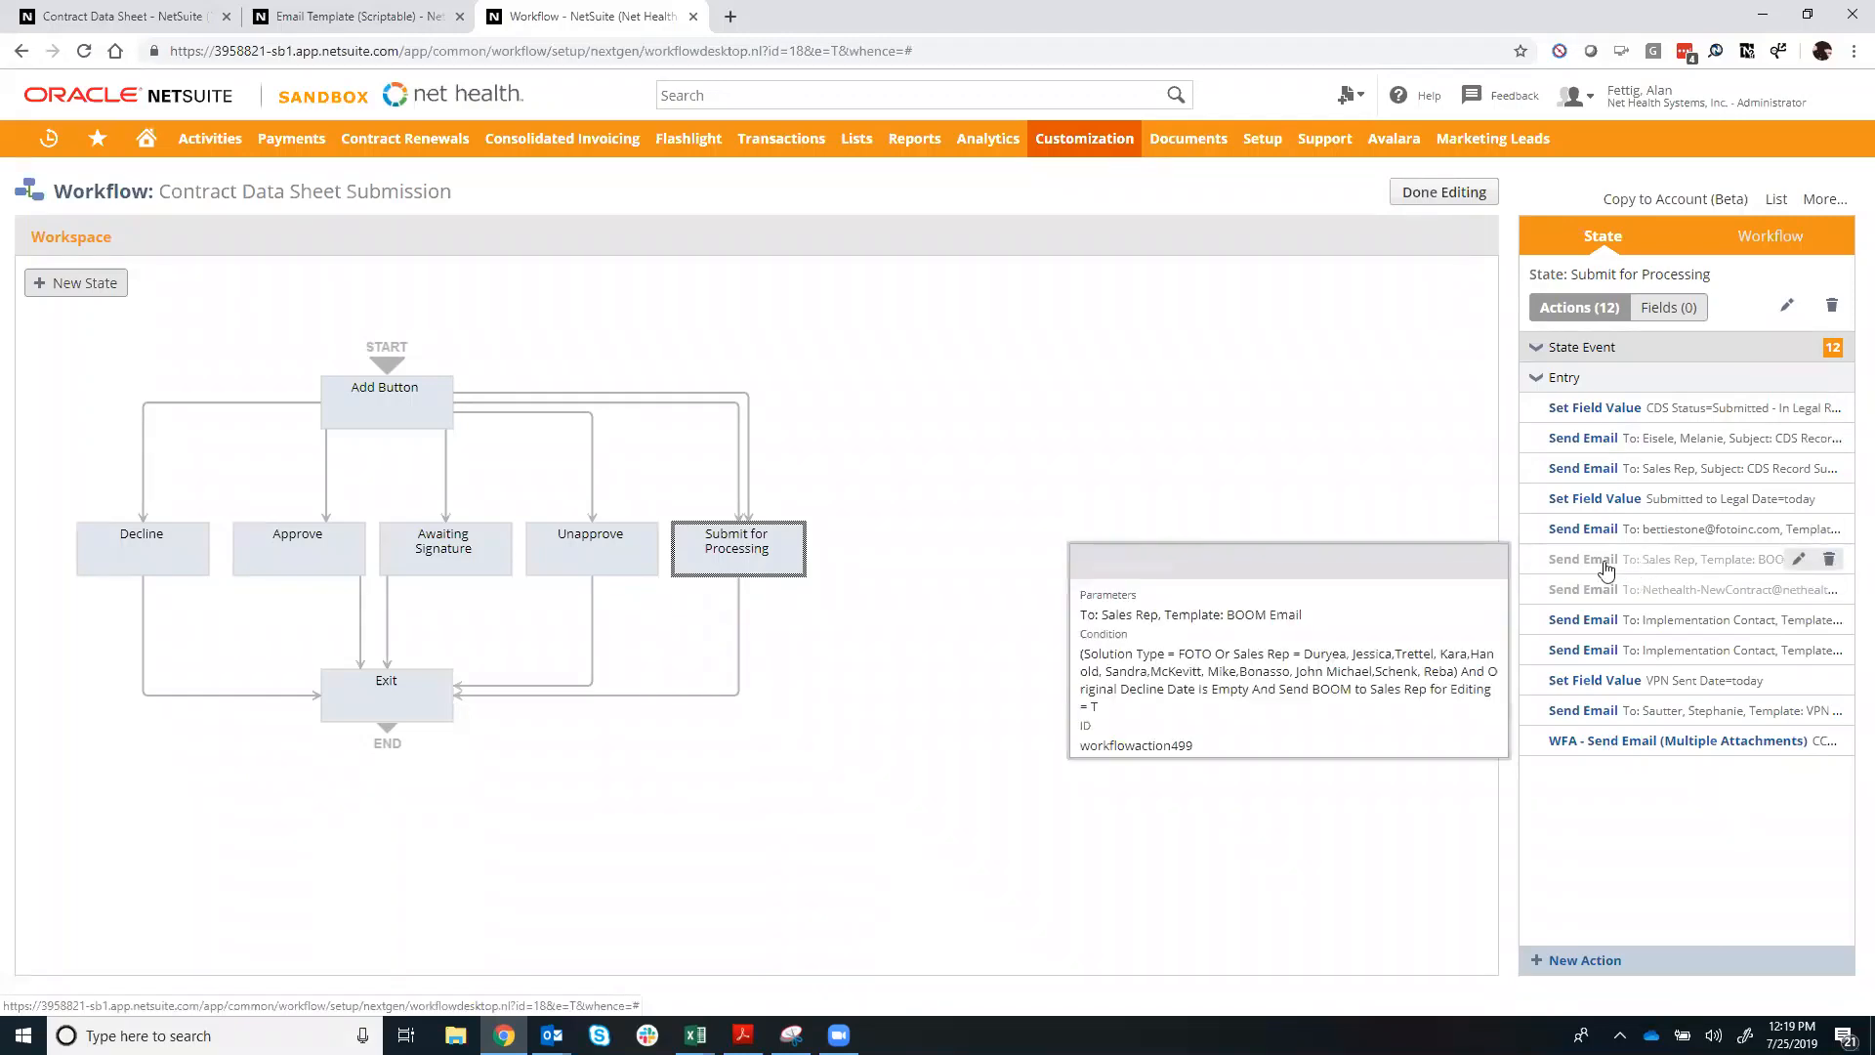
- Open the Send Email action addressed to the Sales Rep and examine its trigger, sender, recipient, BCC and template settings
left_click(1795, 563)
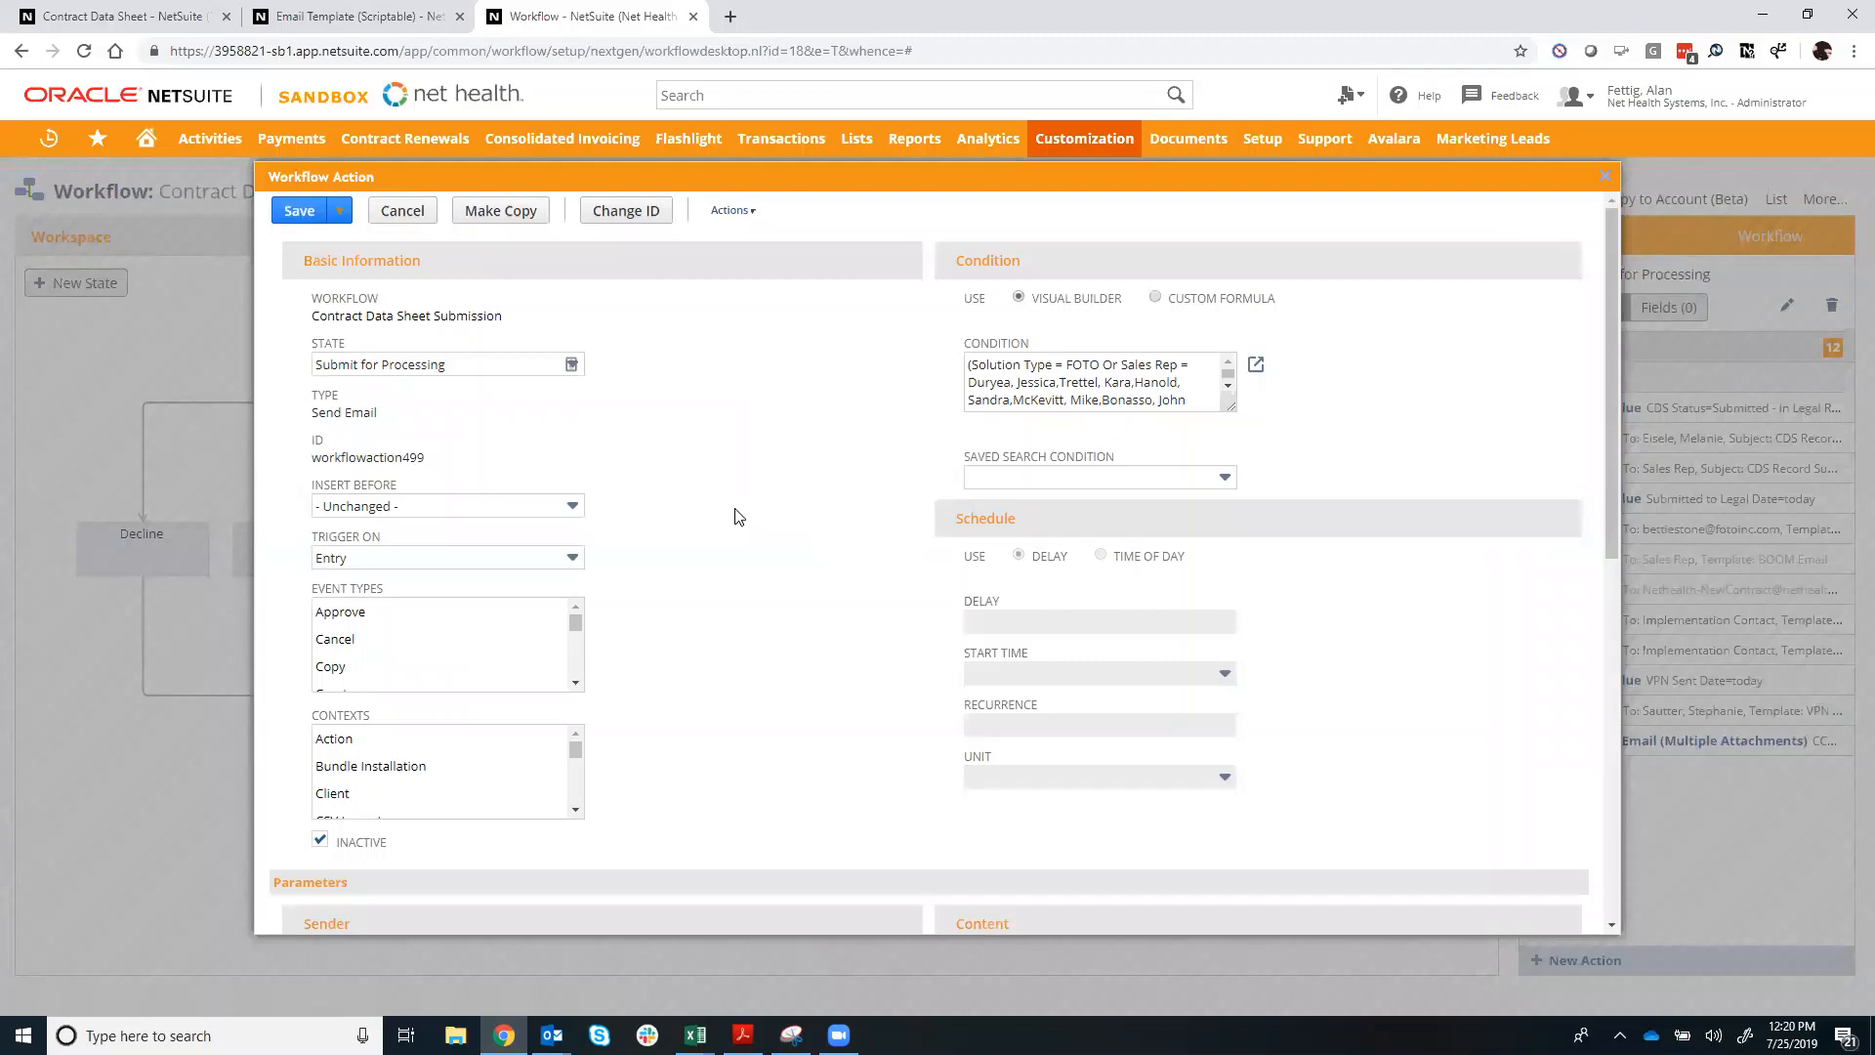
scroll(728, 518, "down", 1)
scroll(727, 518, "down", 3)
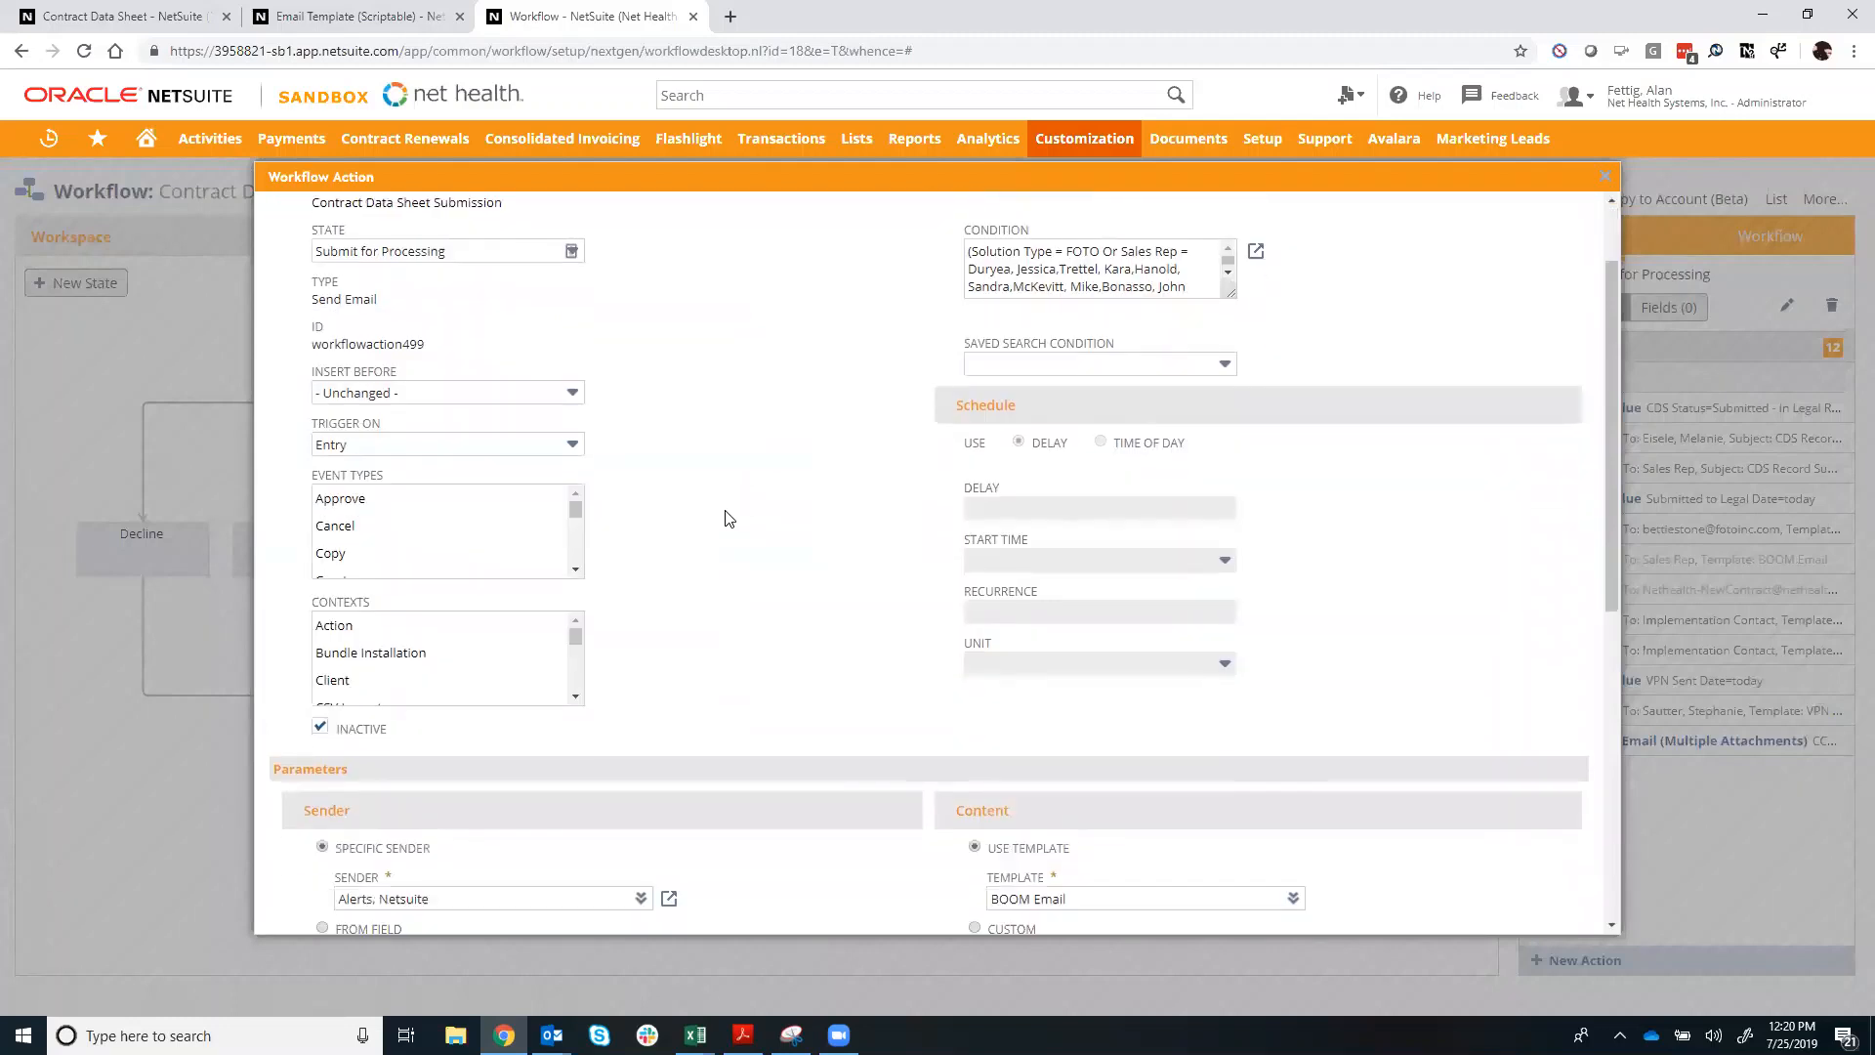
scroll(727, 518, "down", 5)
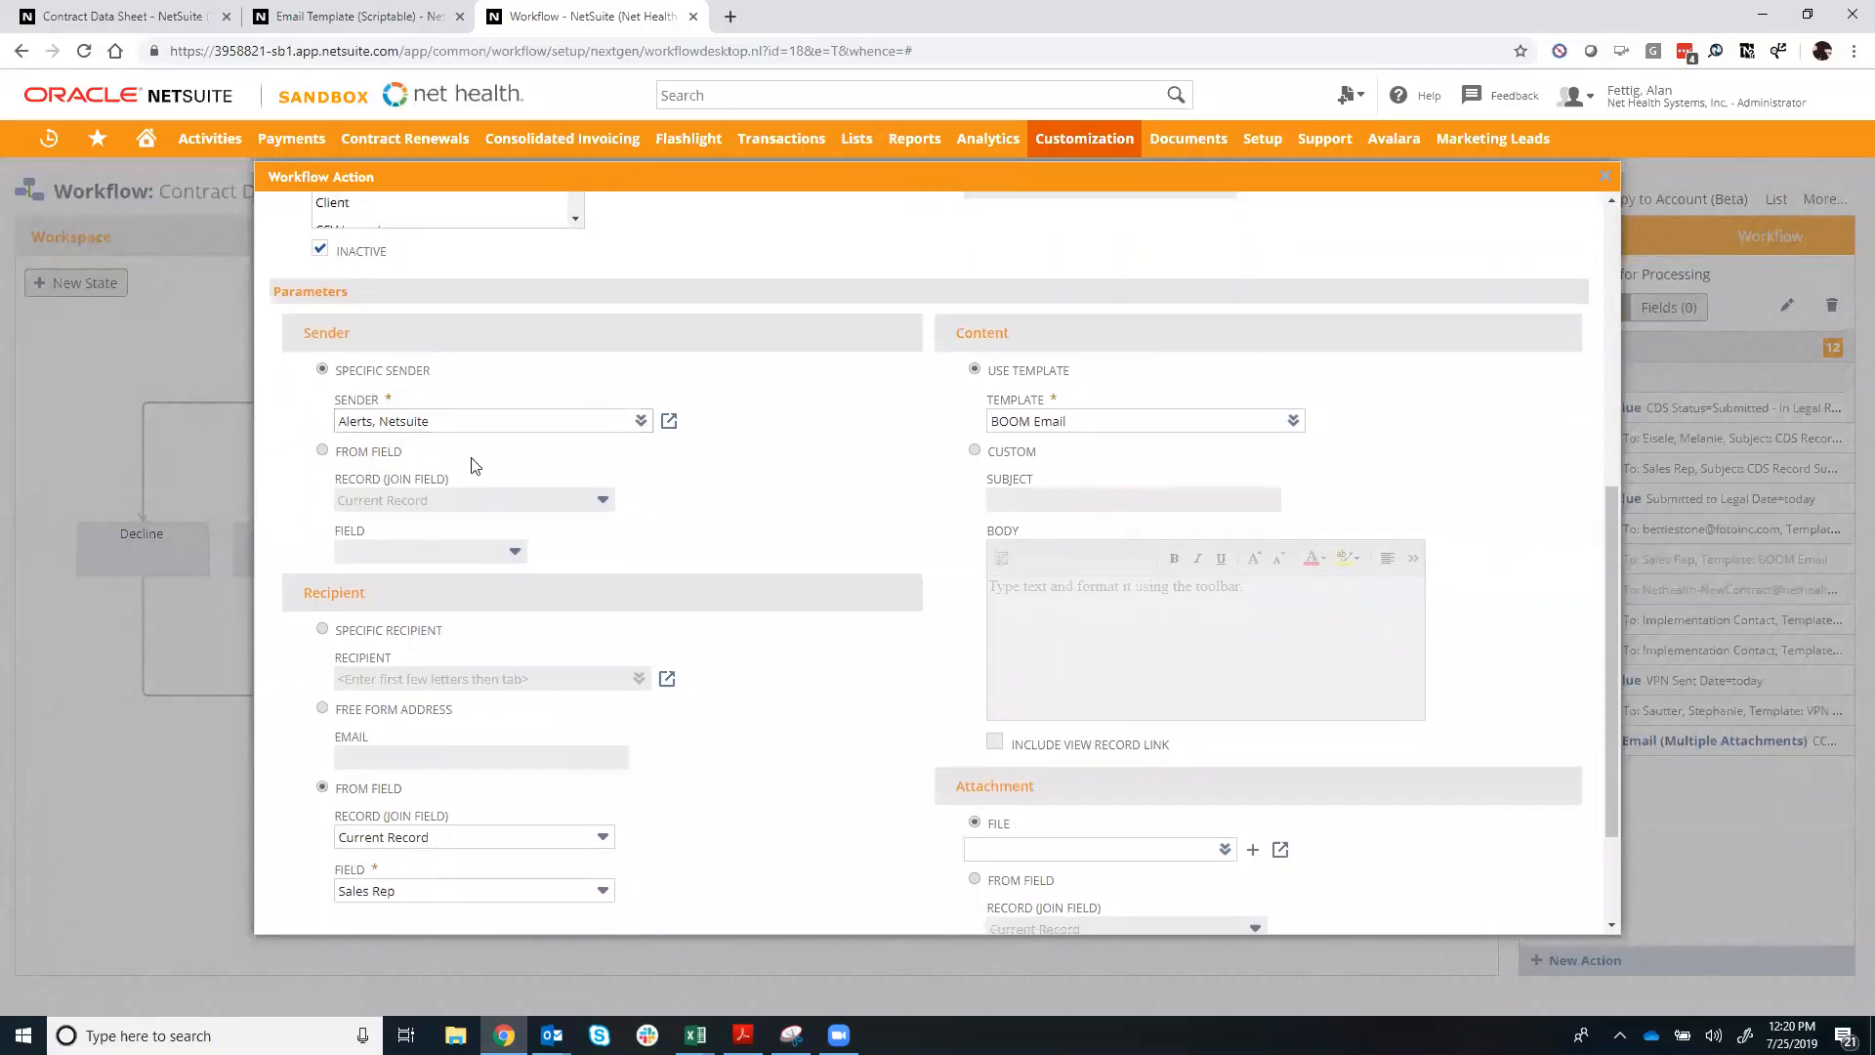
scroll(454, 450, "down", 1)
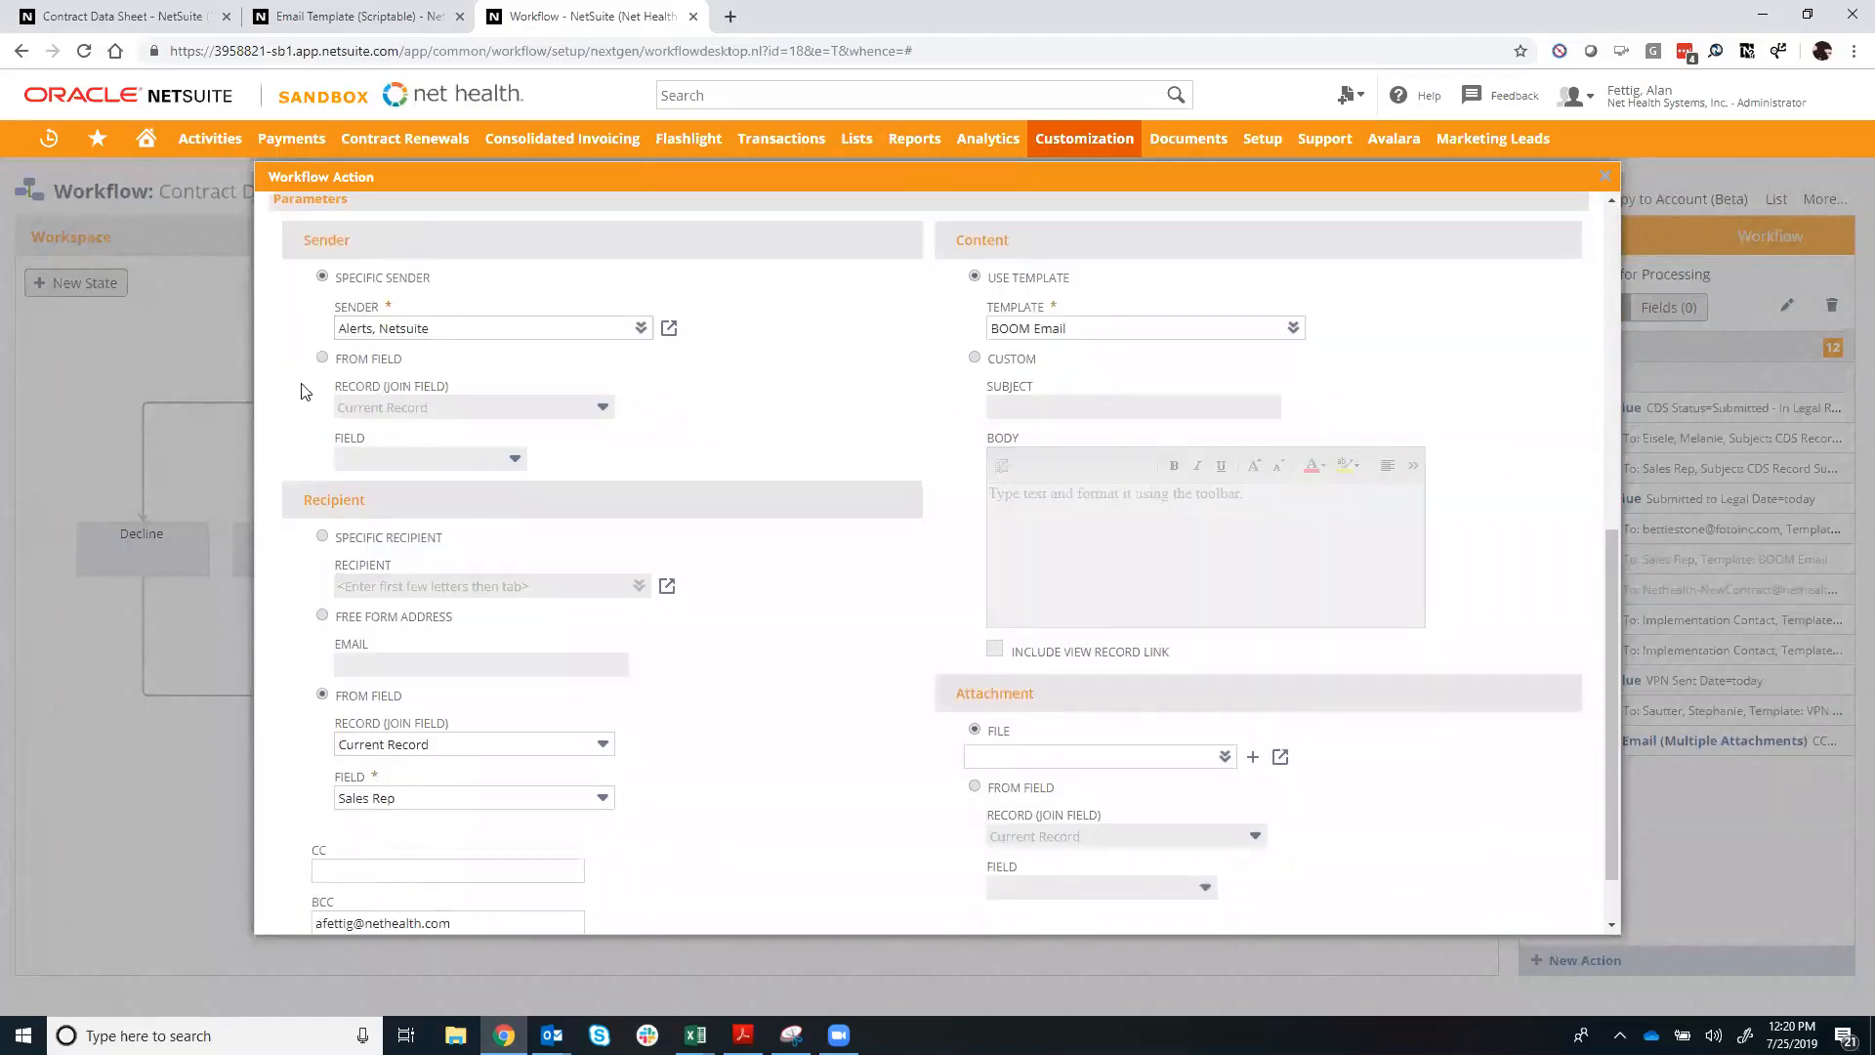
scroll(569, 536, "down", 1)
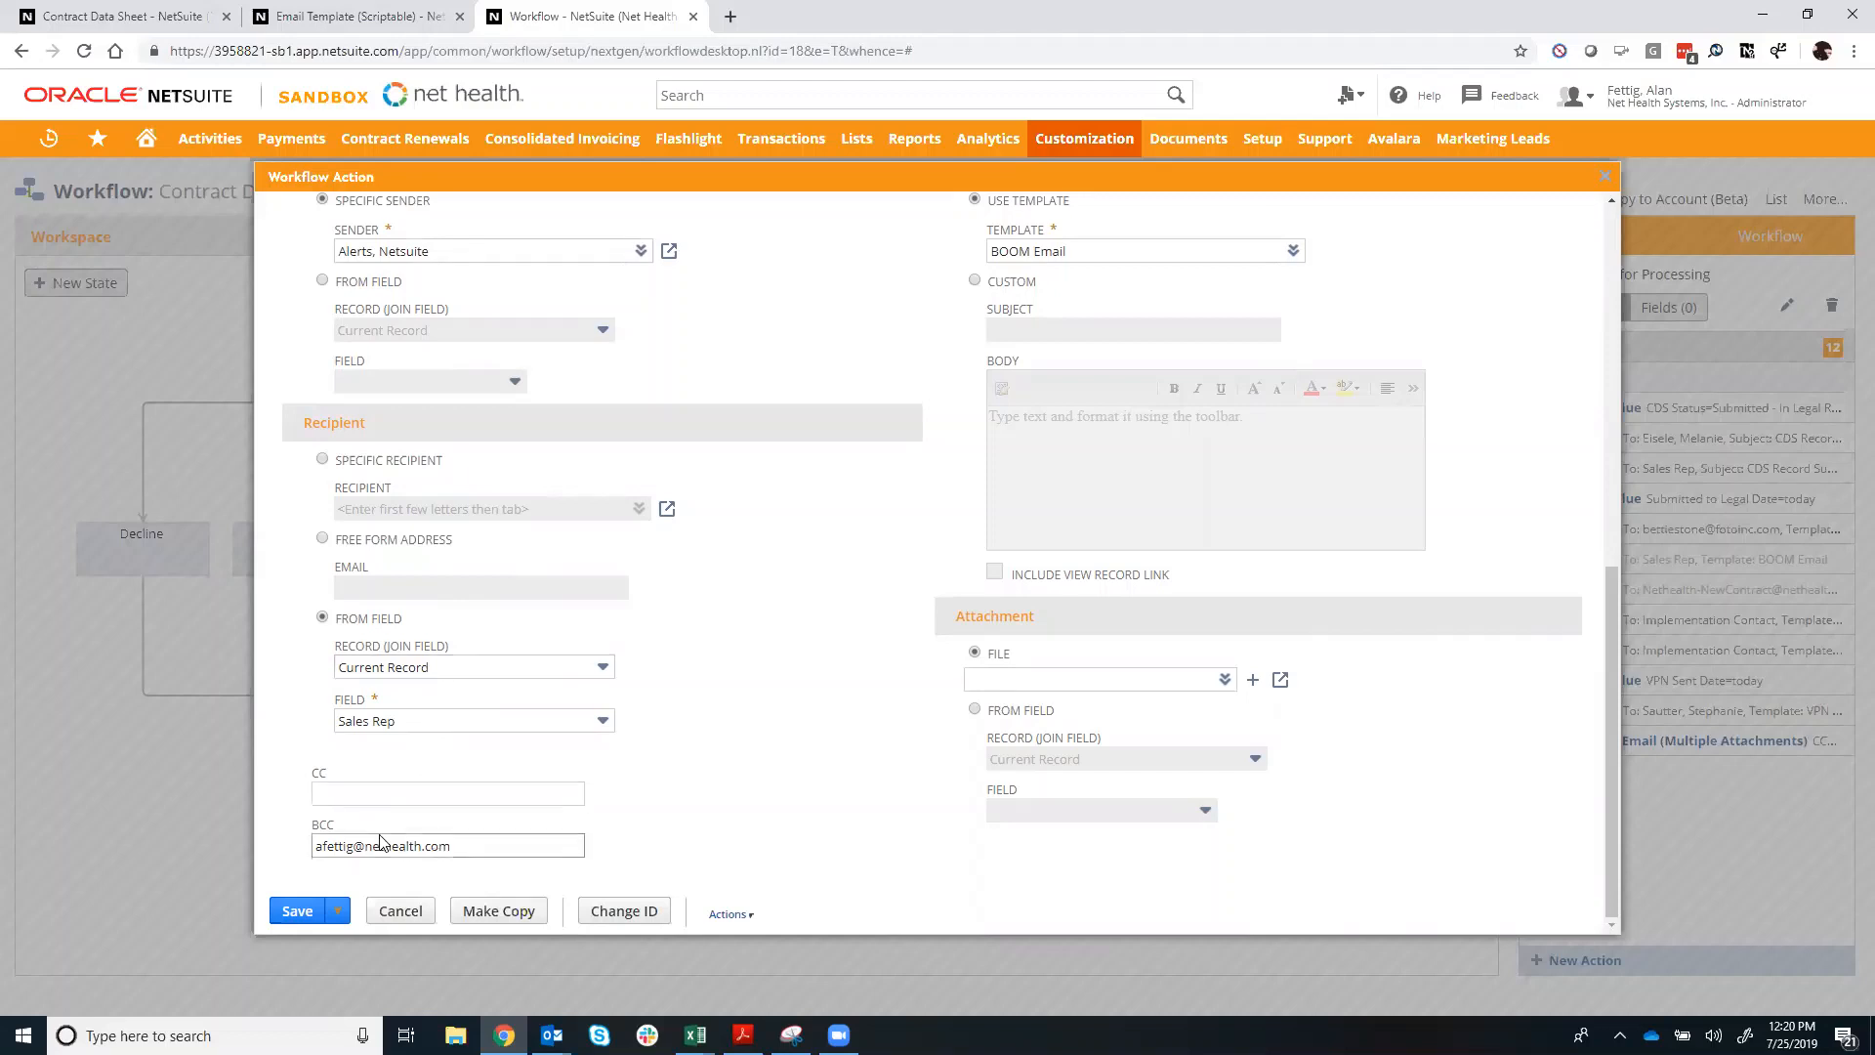
scroll(801, 794, "up", 10)
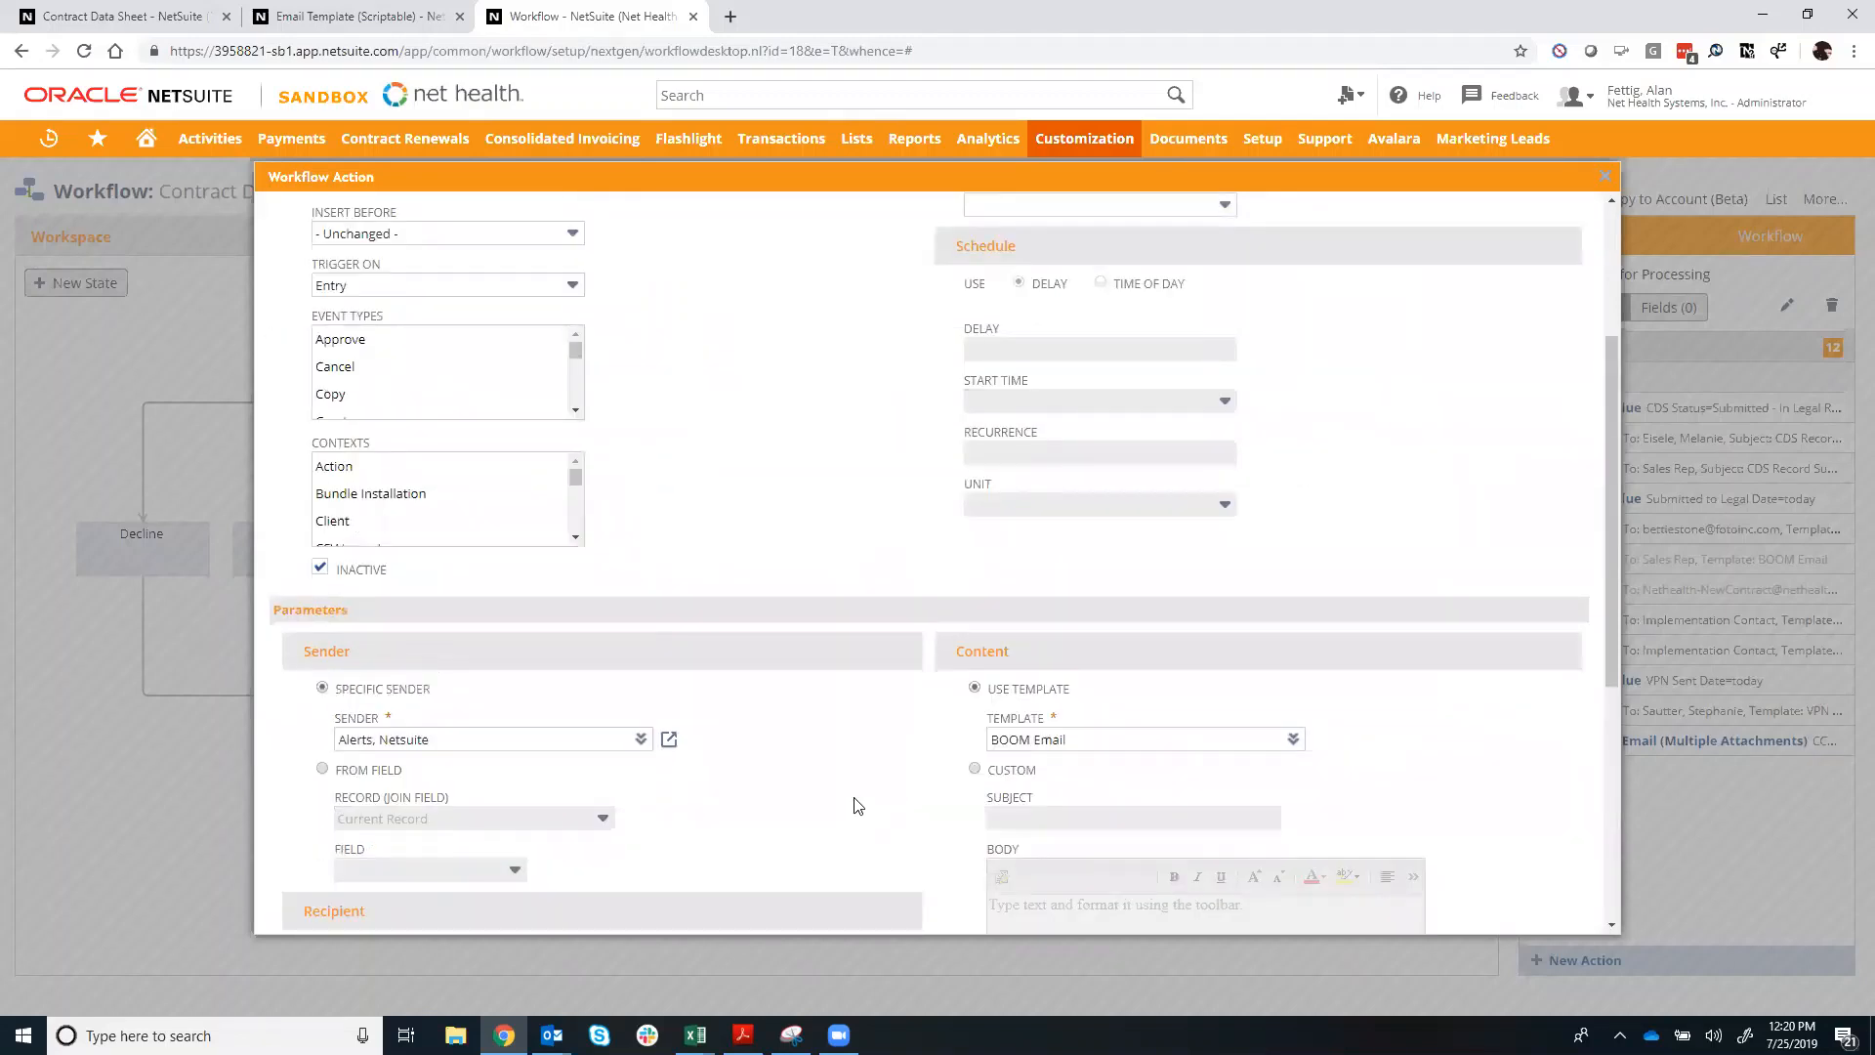
scroll(896, 782, "down", 5)
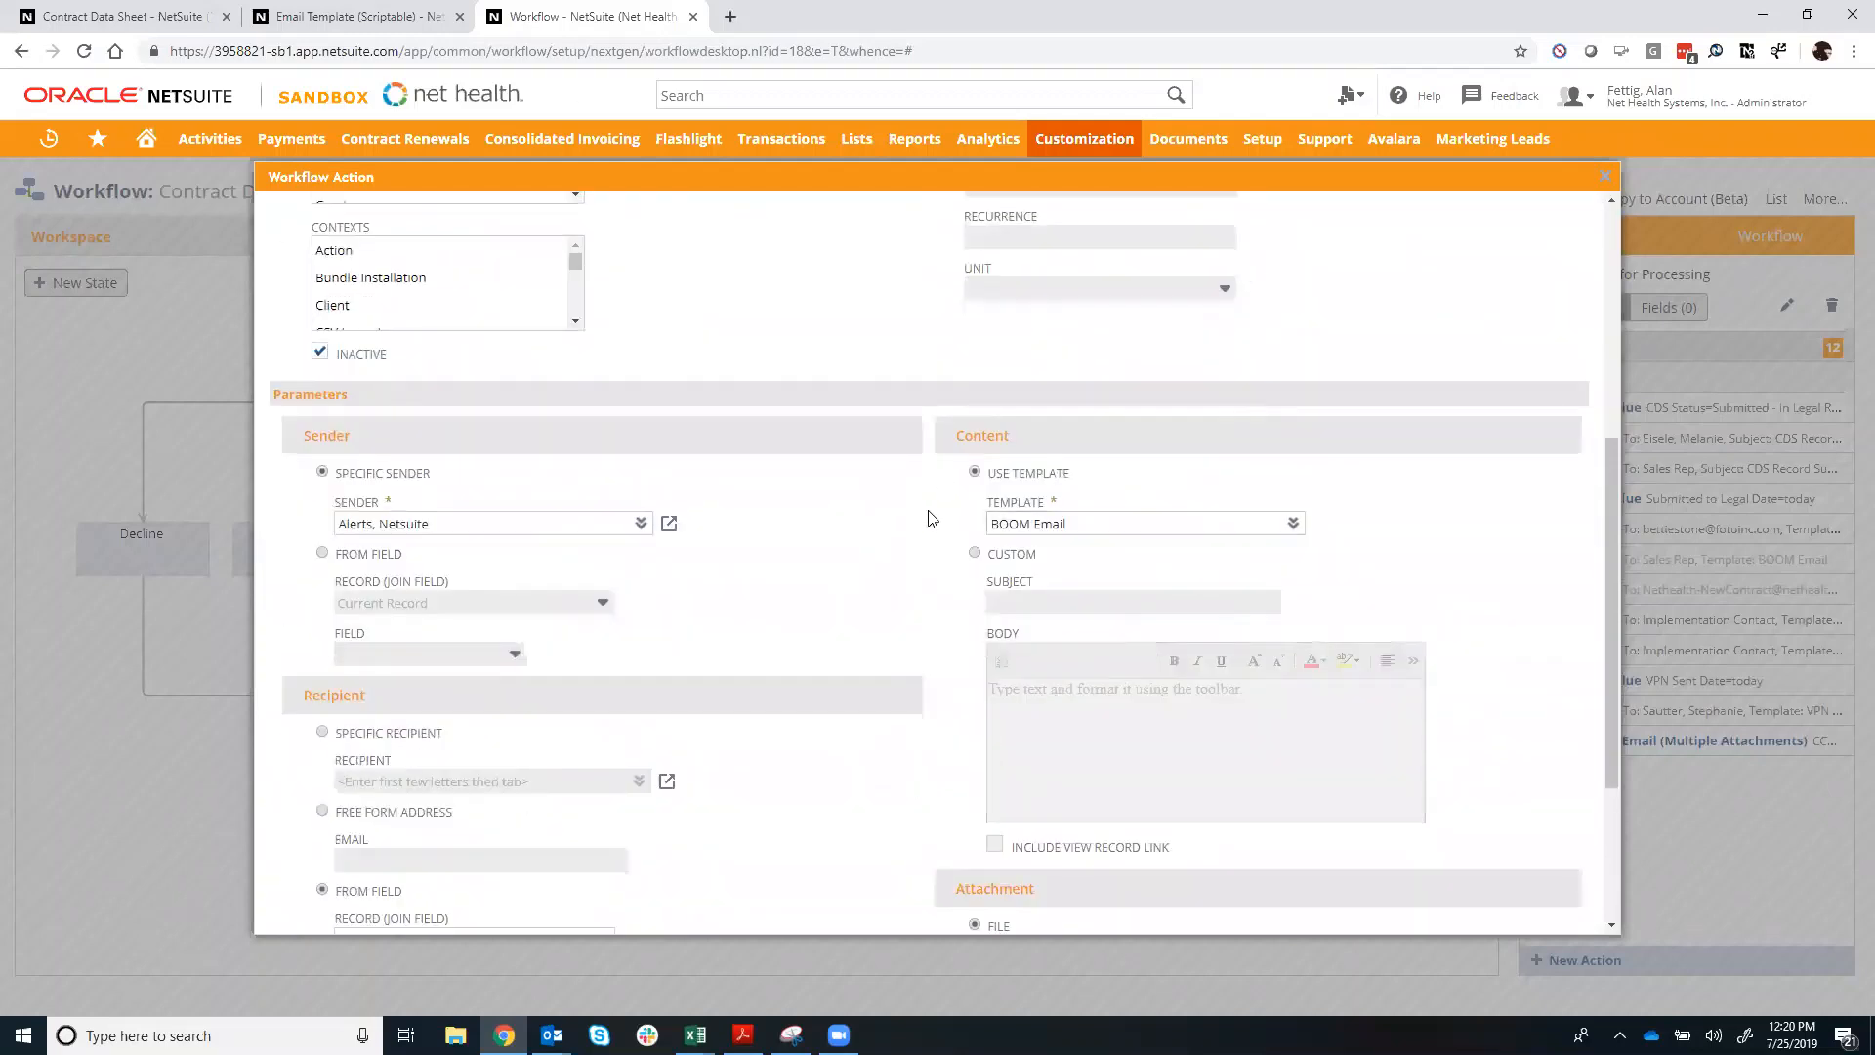
- Switch the email content to Custom and back to the BOOM Email template, and close the action without saving
left_click(976, 555)
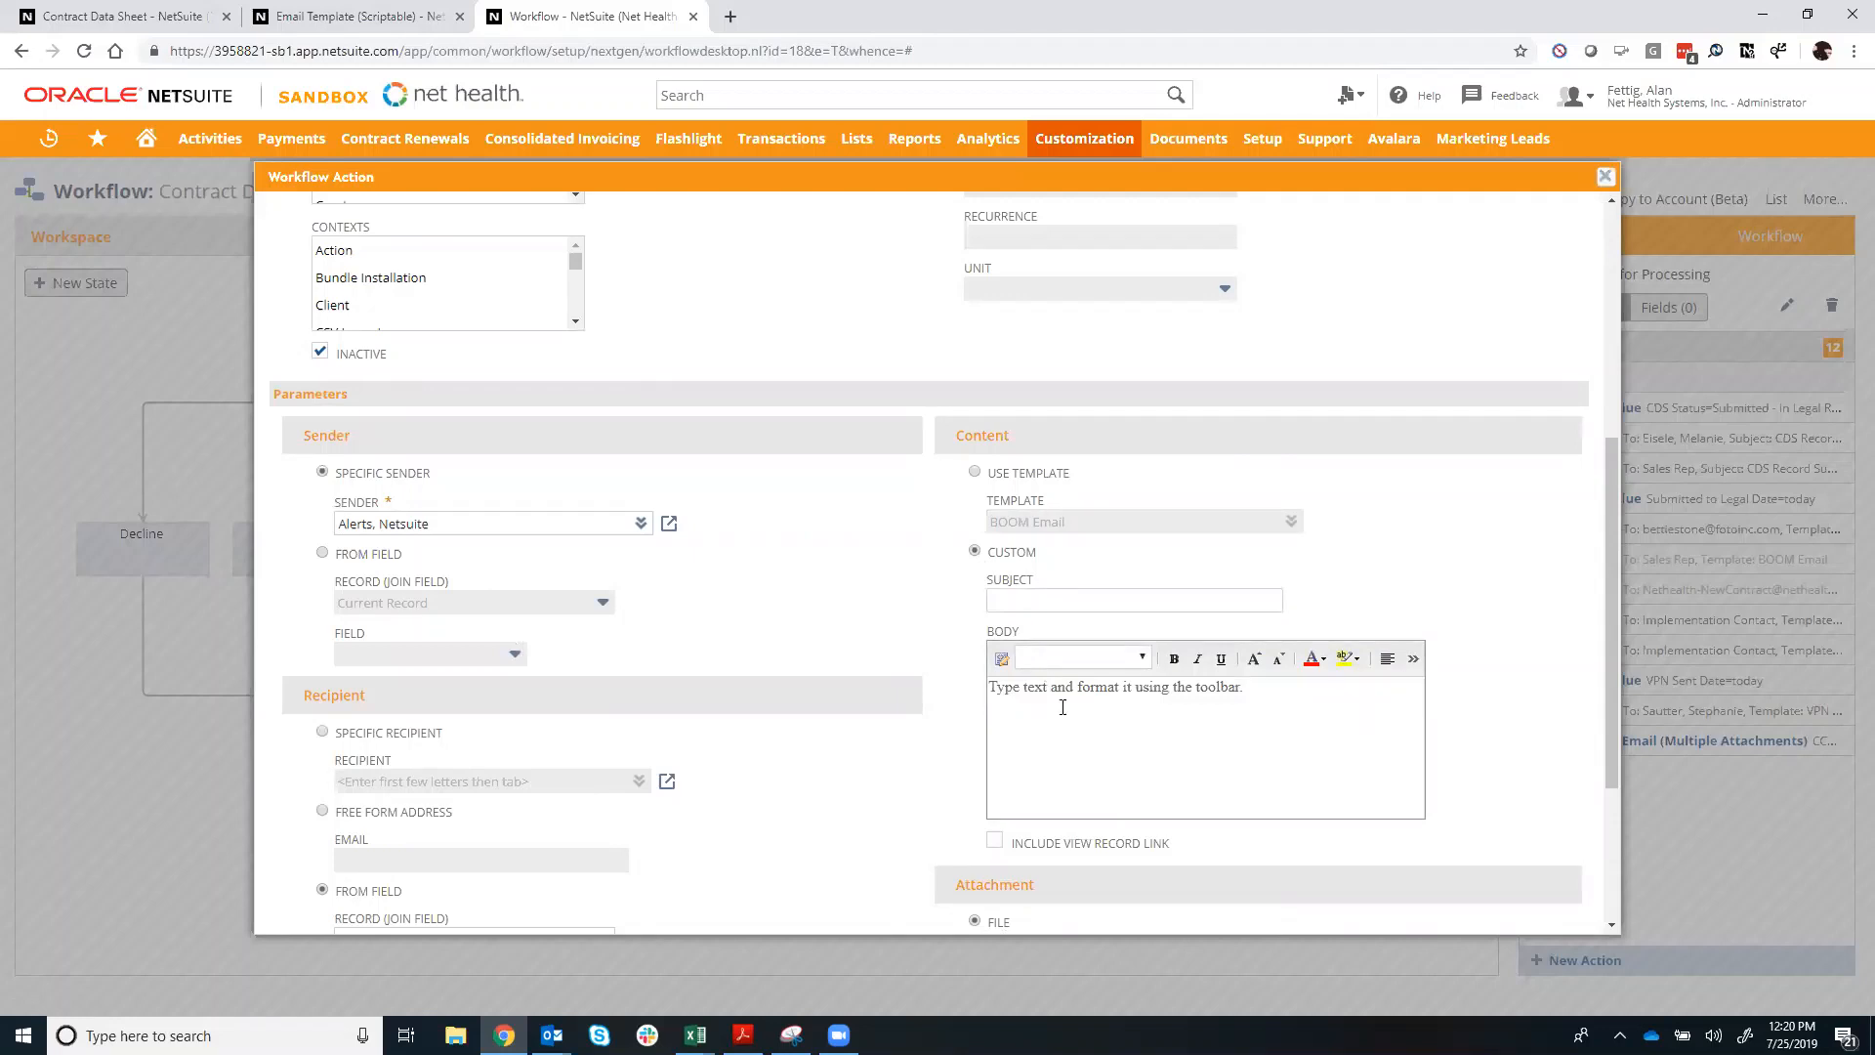
left_click(976, 473)
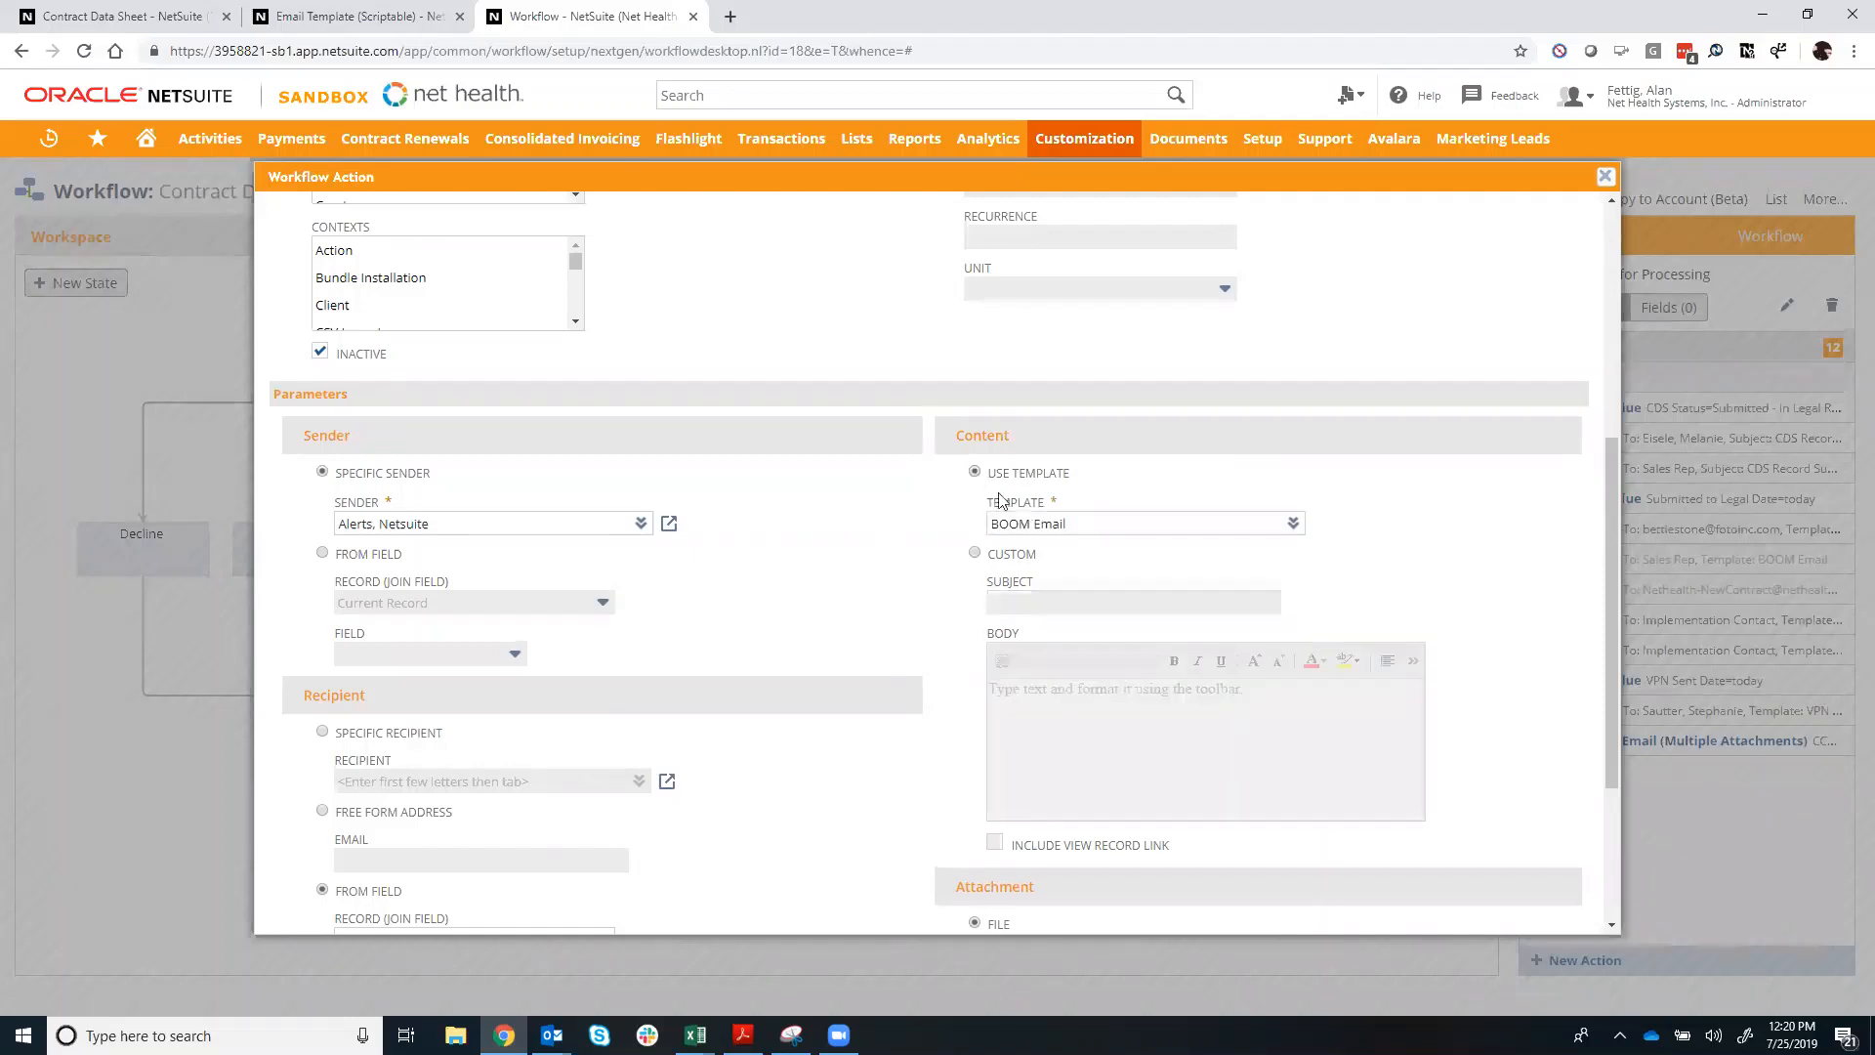
scroll(1083, 711, "up", 5)
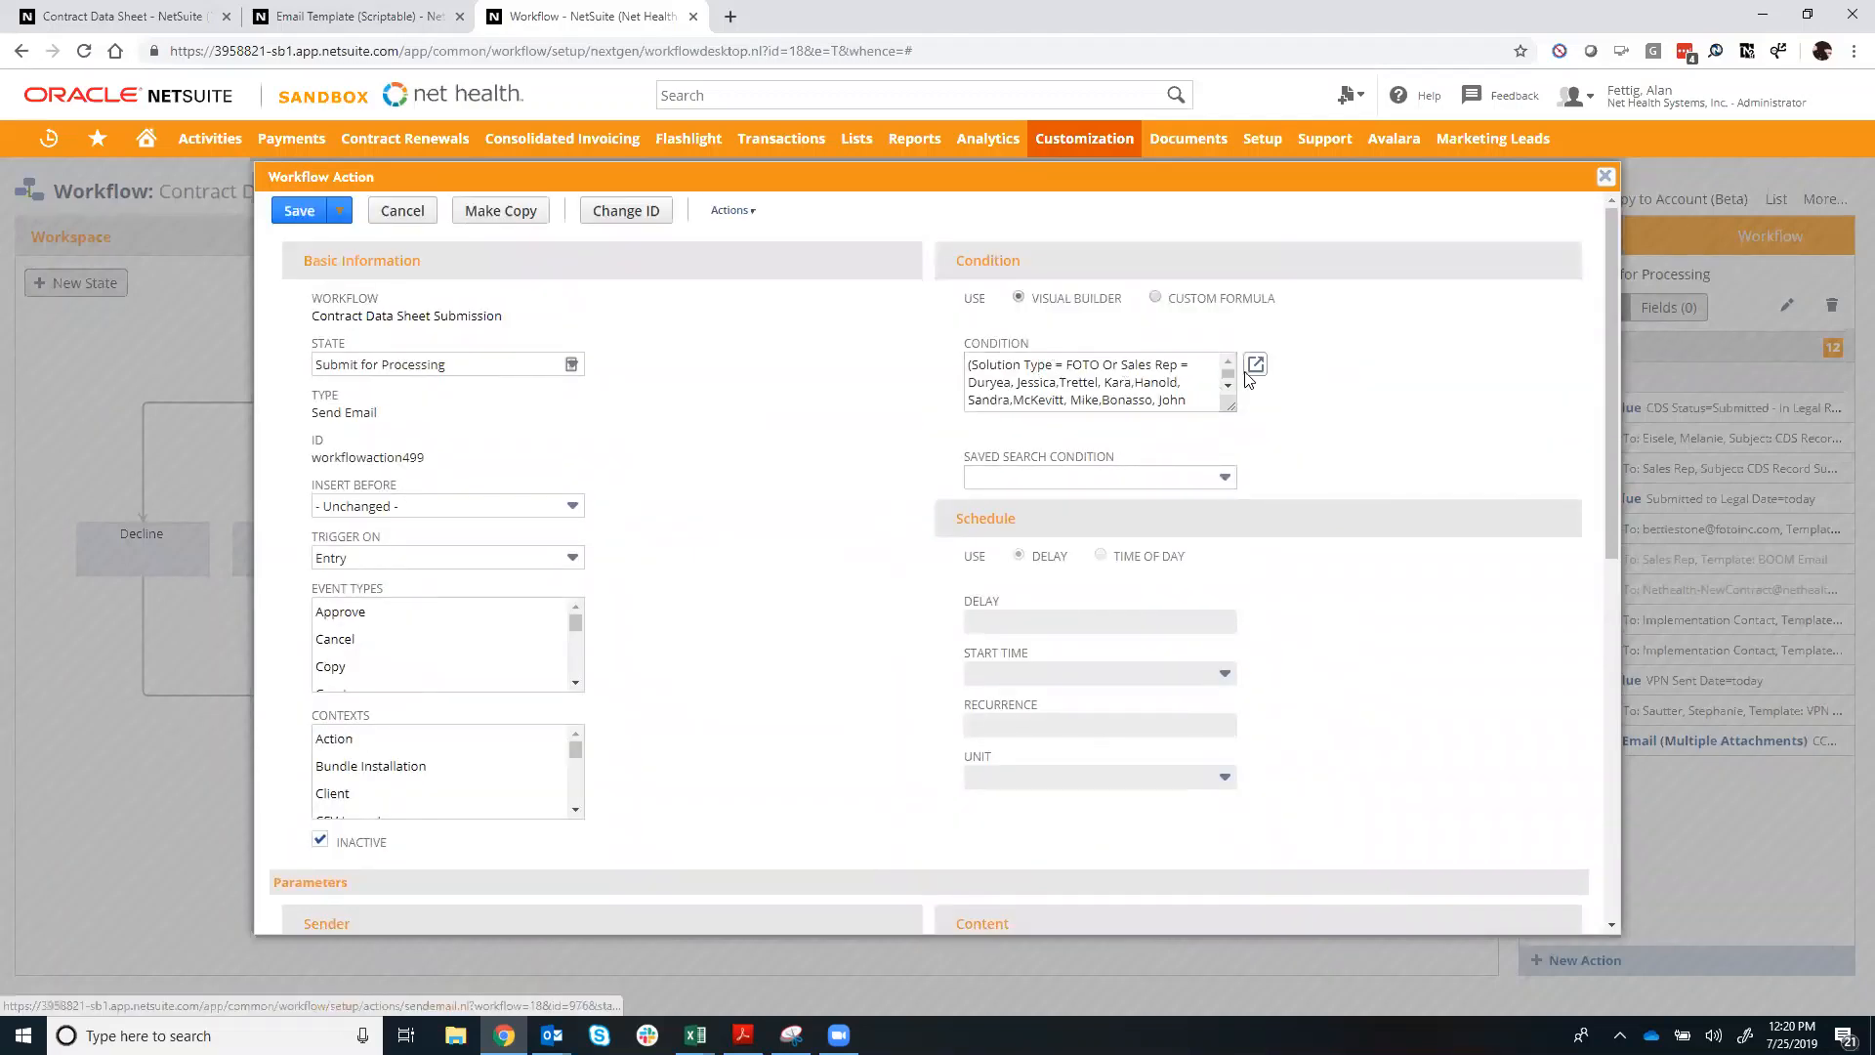
left_click(1607, 181)
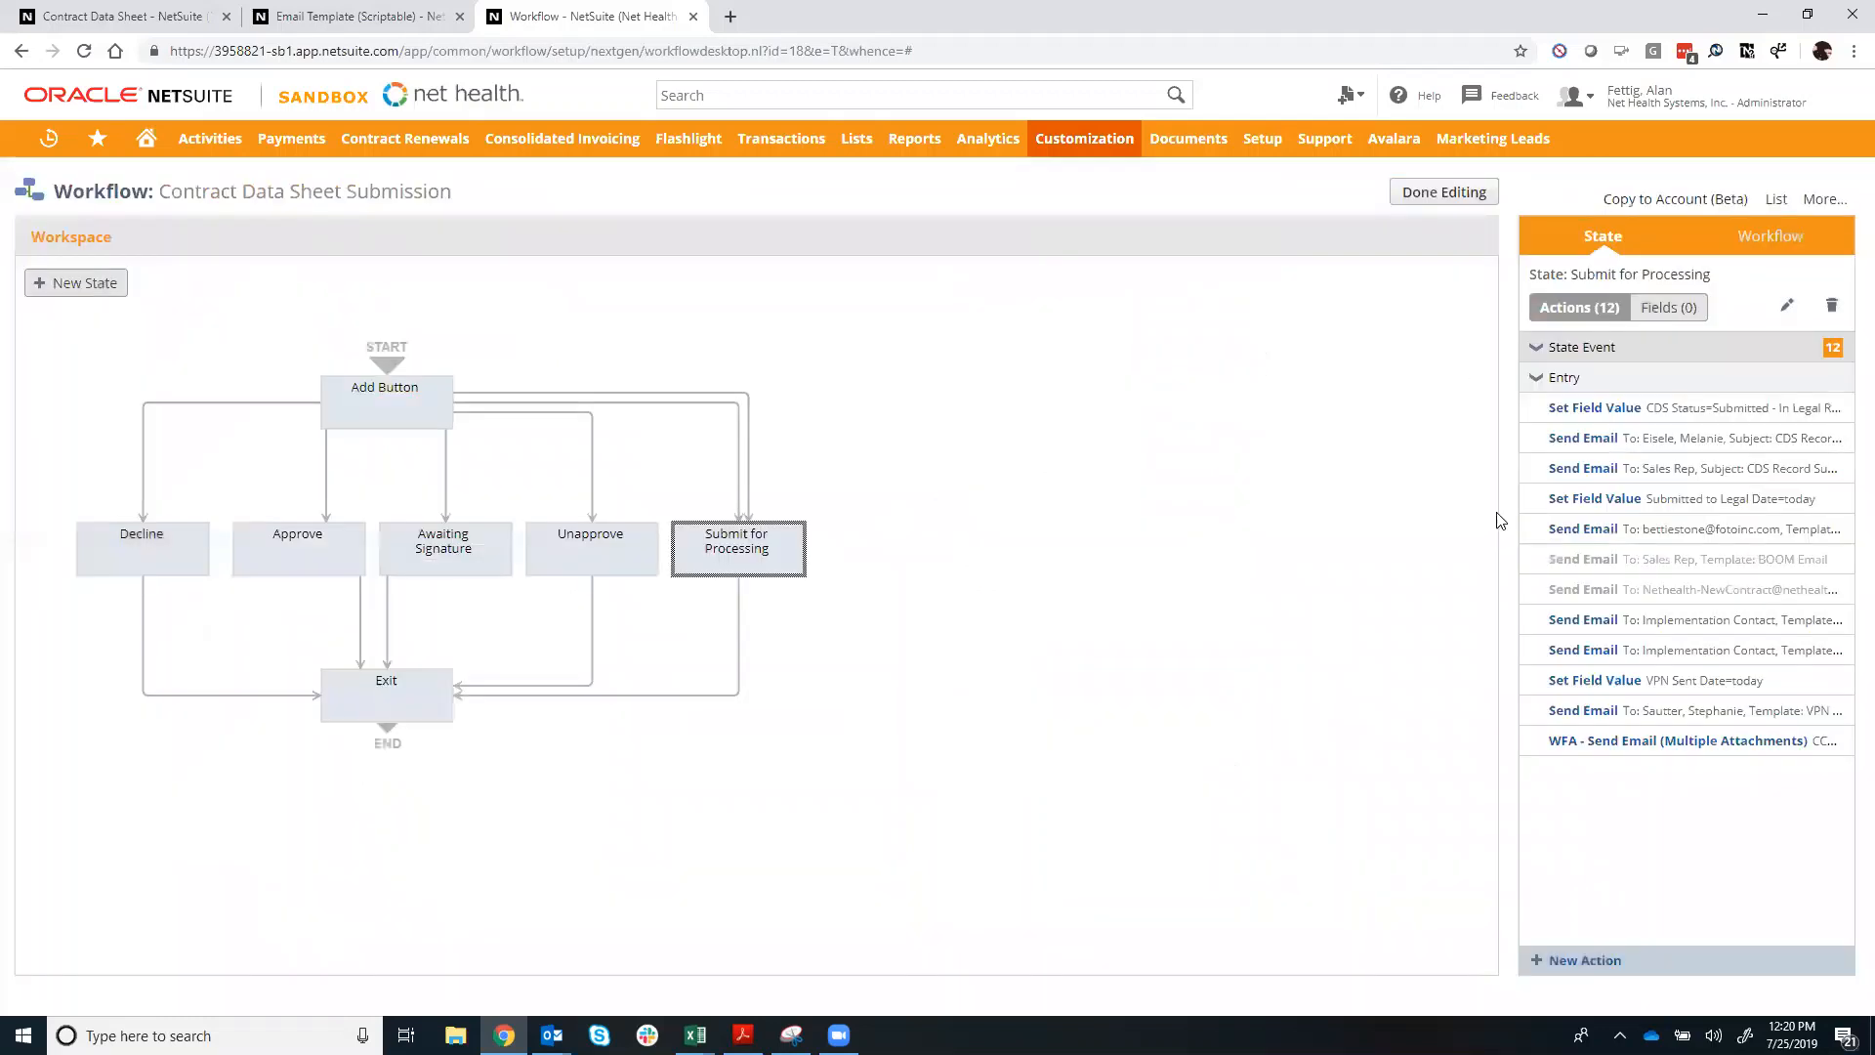
- Examine the condition, sender, recipient and template of the BOOM Email action sent to the new-contract mailbox, and close it
left_click(1777, 592)
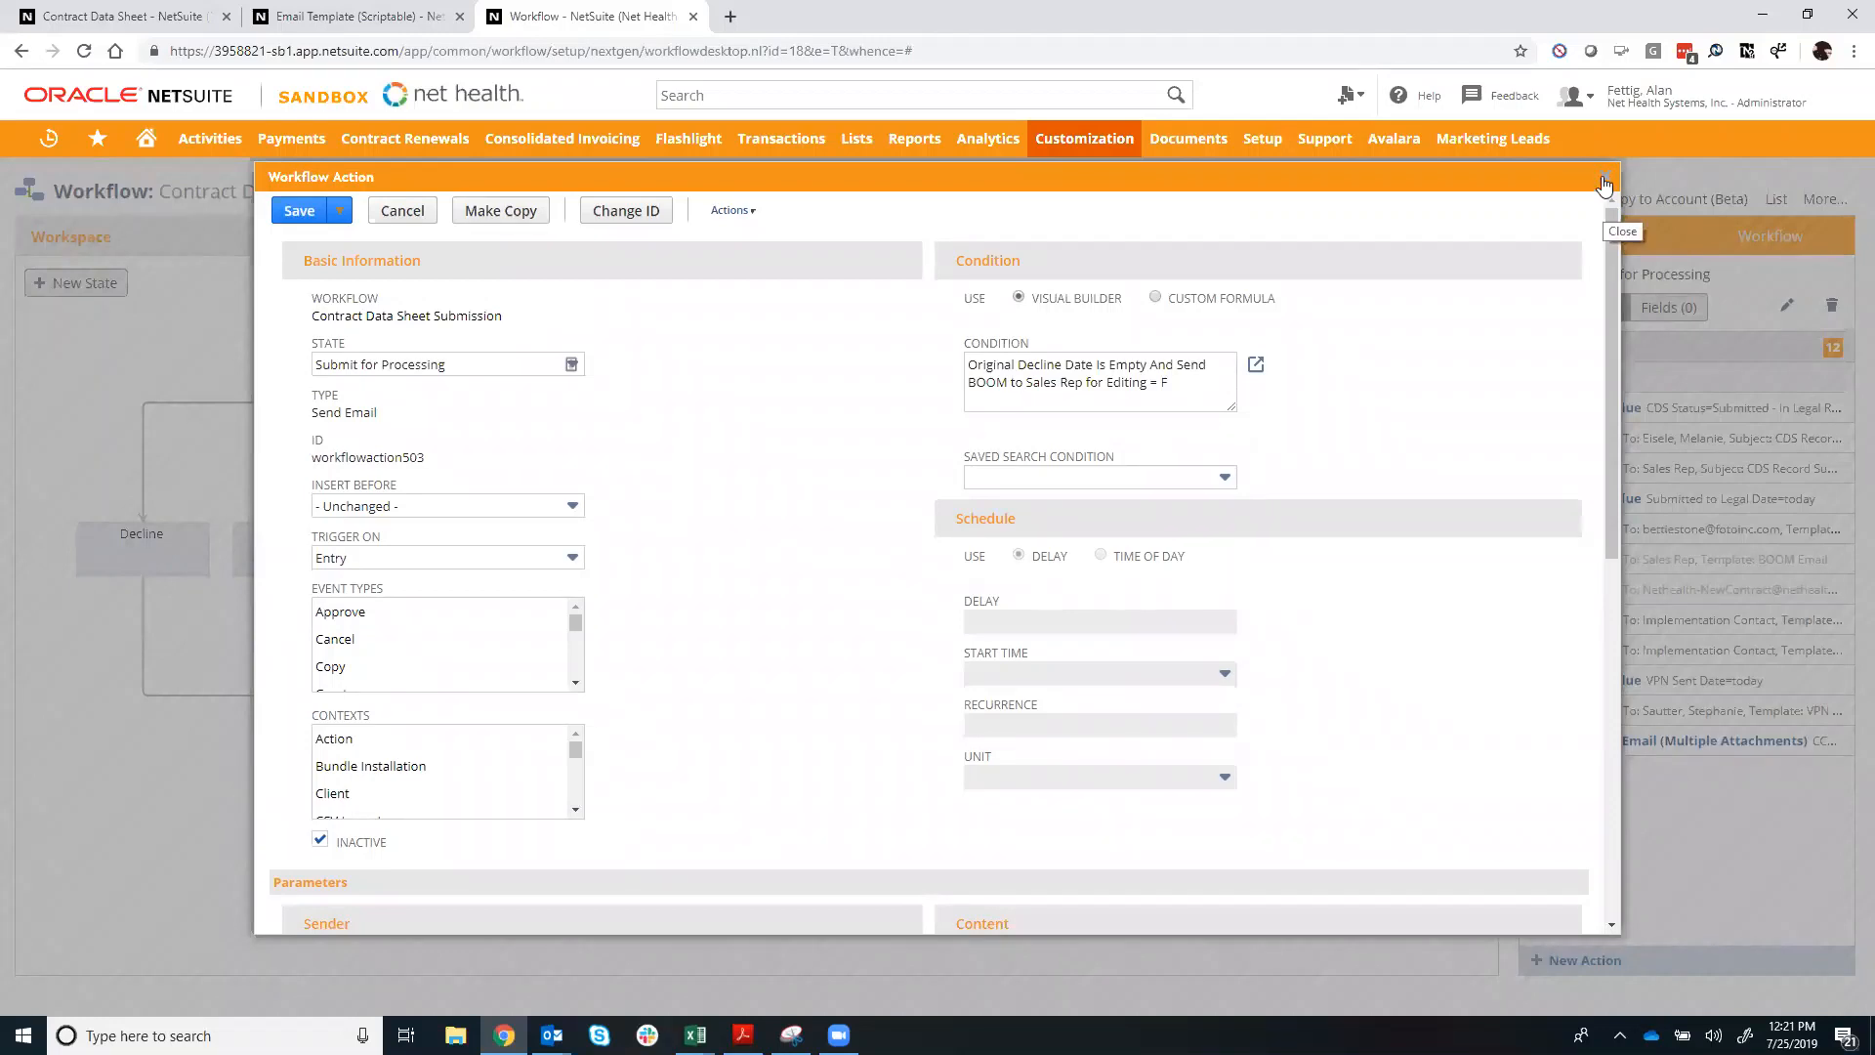
scroll(1377, 430, "down", 8)
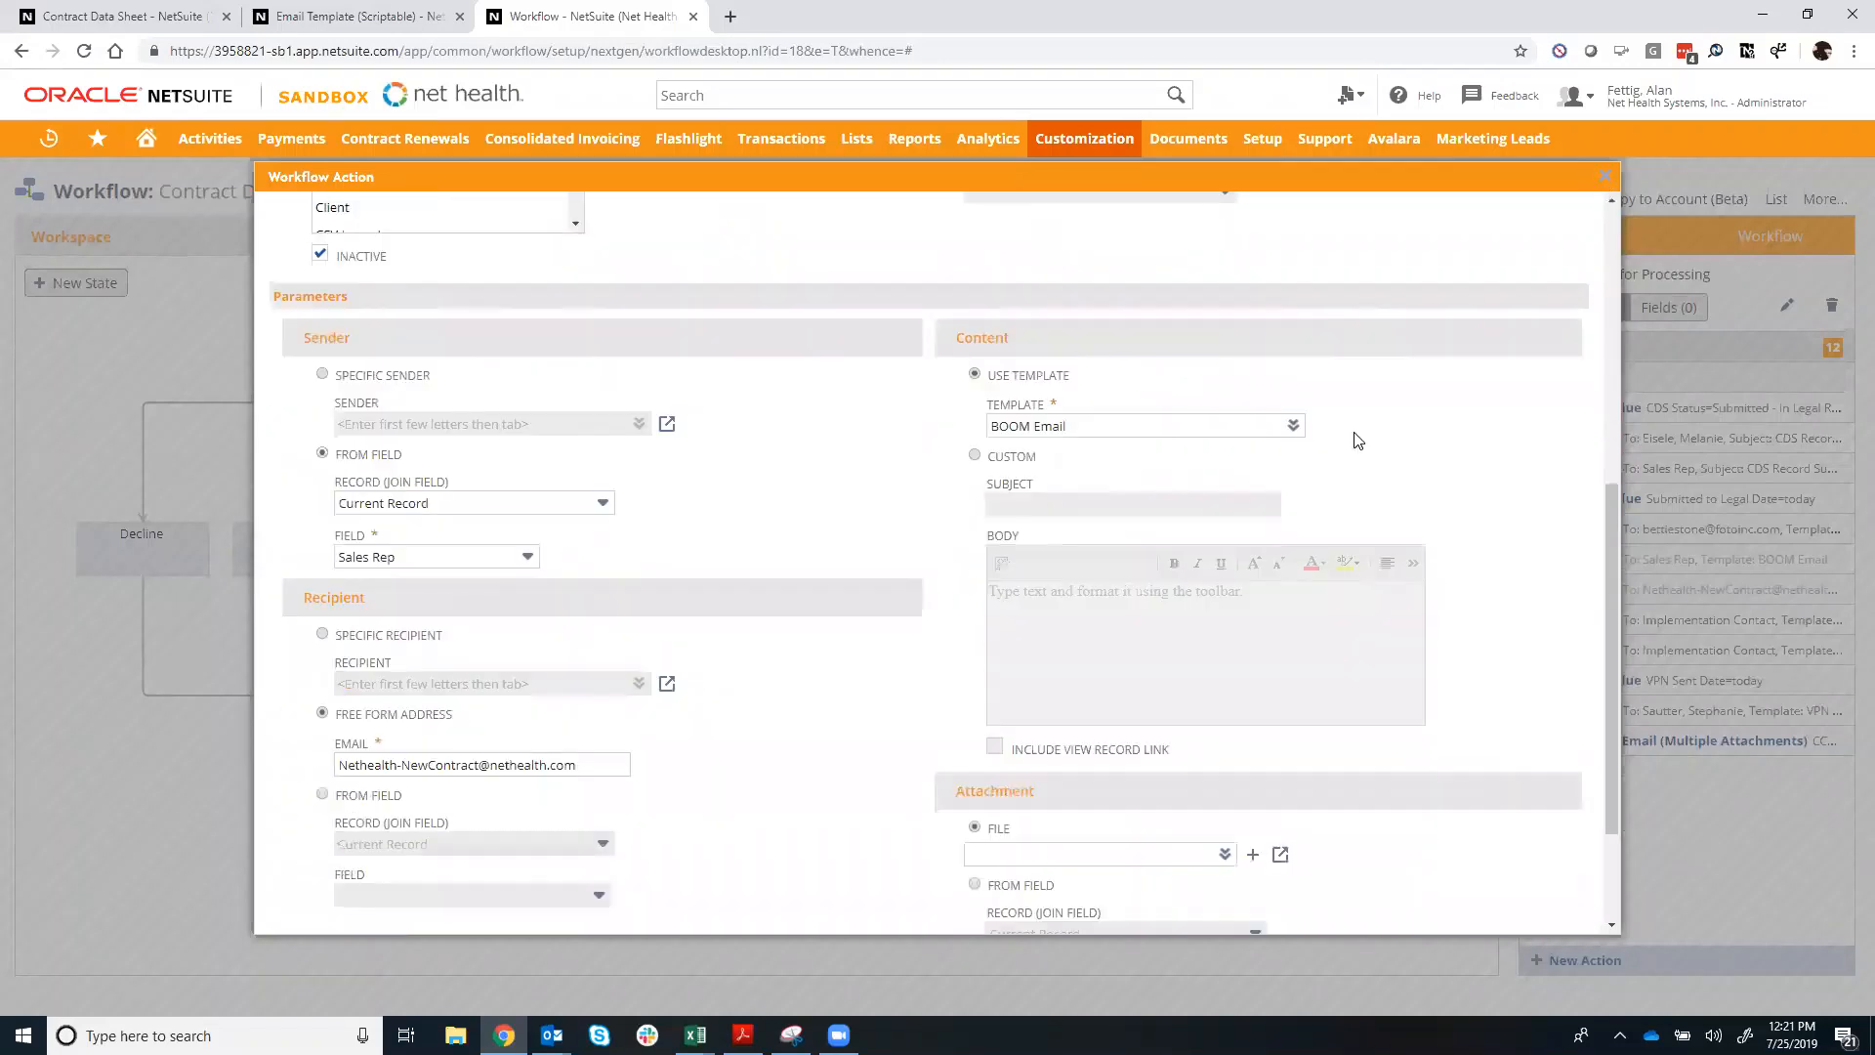
scroll(1418, 391, "up", 3)
left_click(1606, 178)
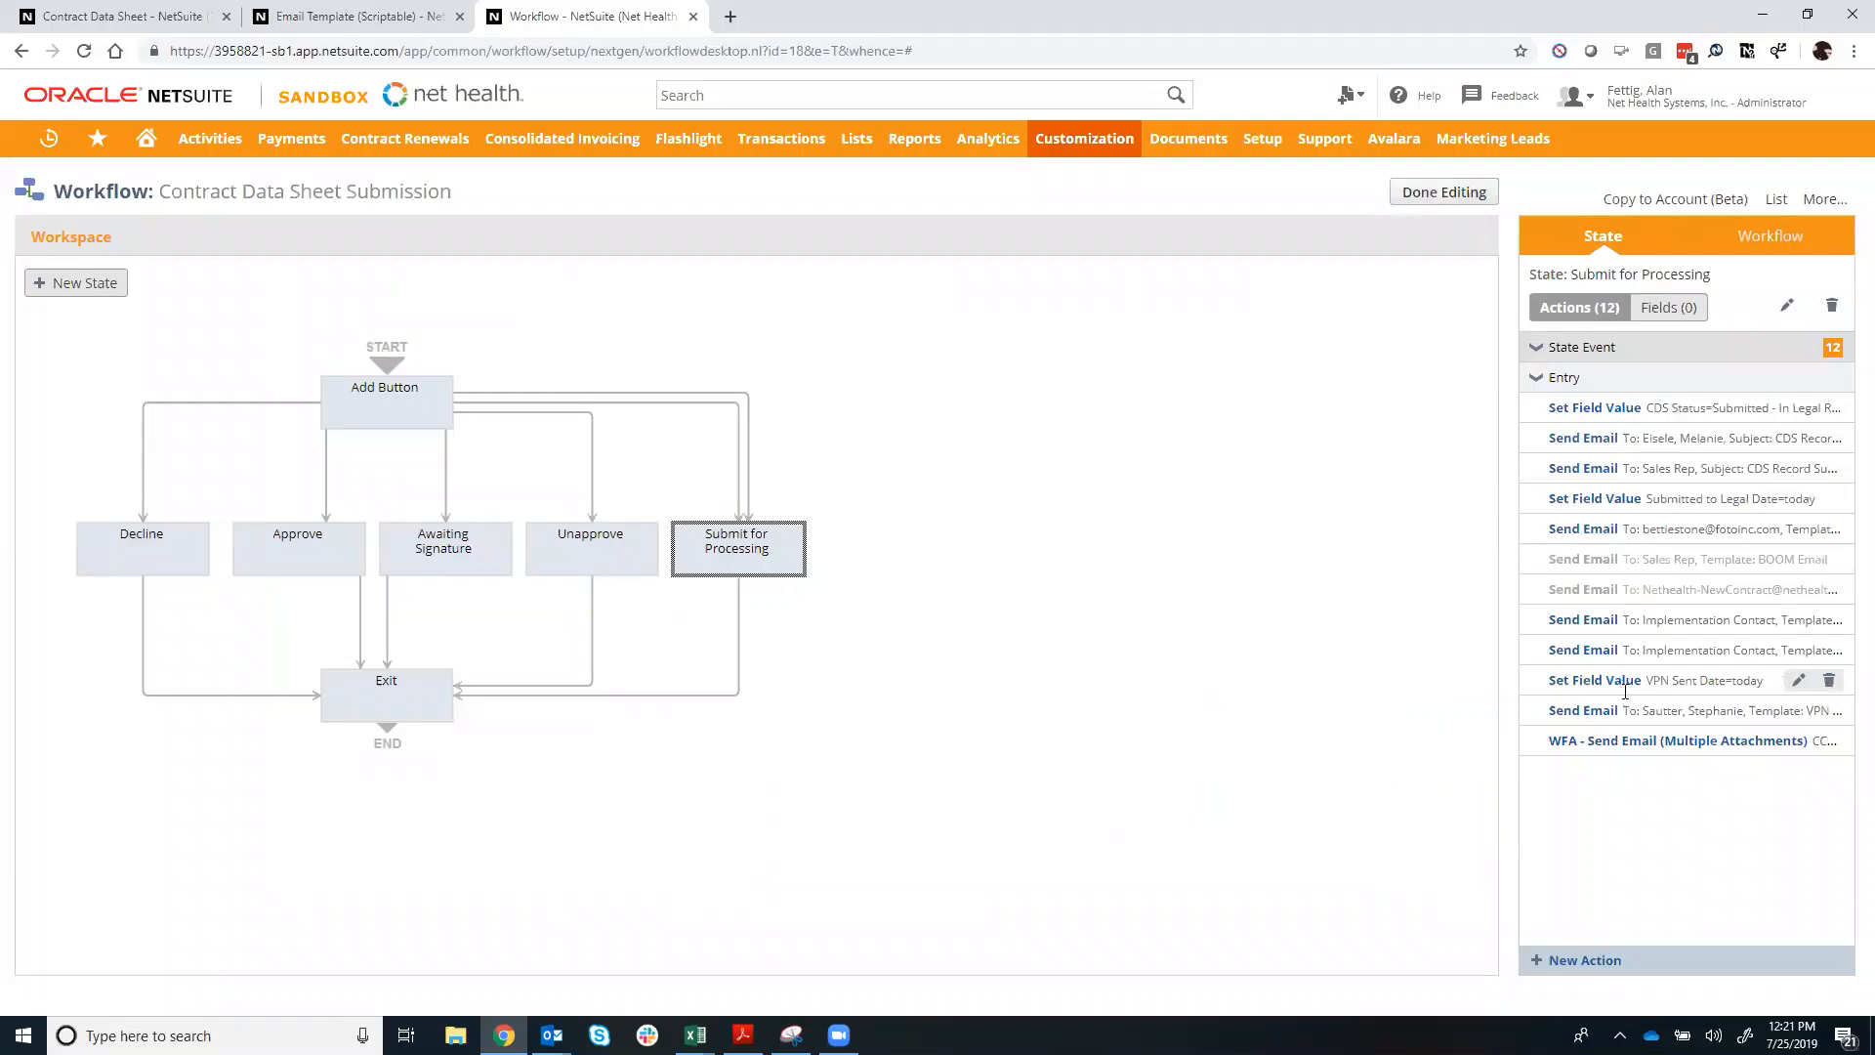
- Open the WFA - Send Email (Multiple Attachments) action and examine its condition and its CC, sender, recipient and email template parameters
mouse_move(1607, 745)
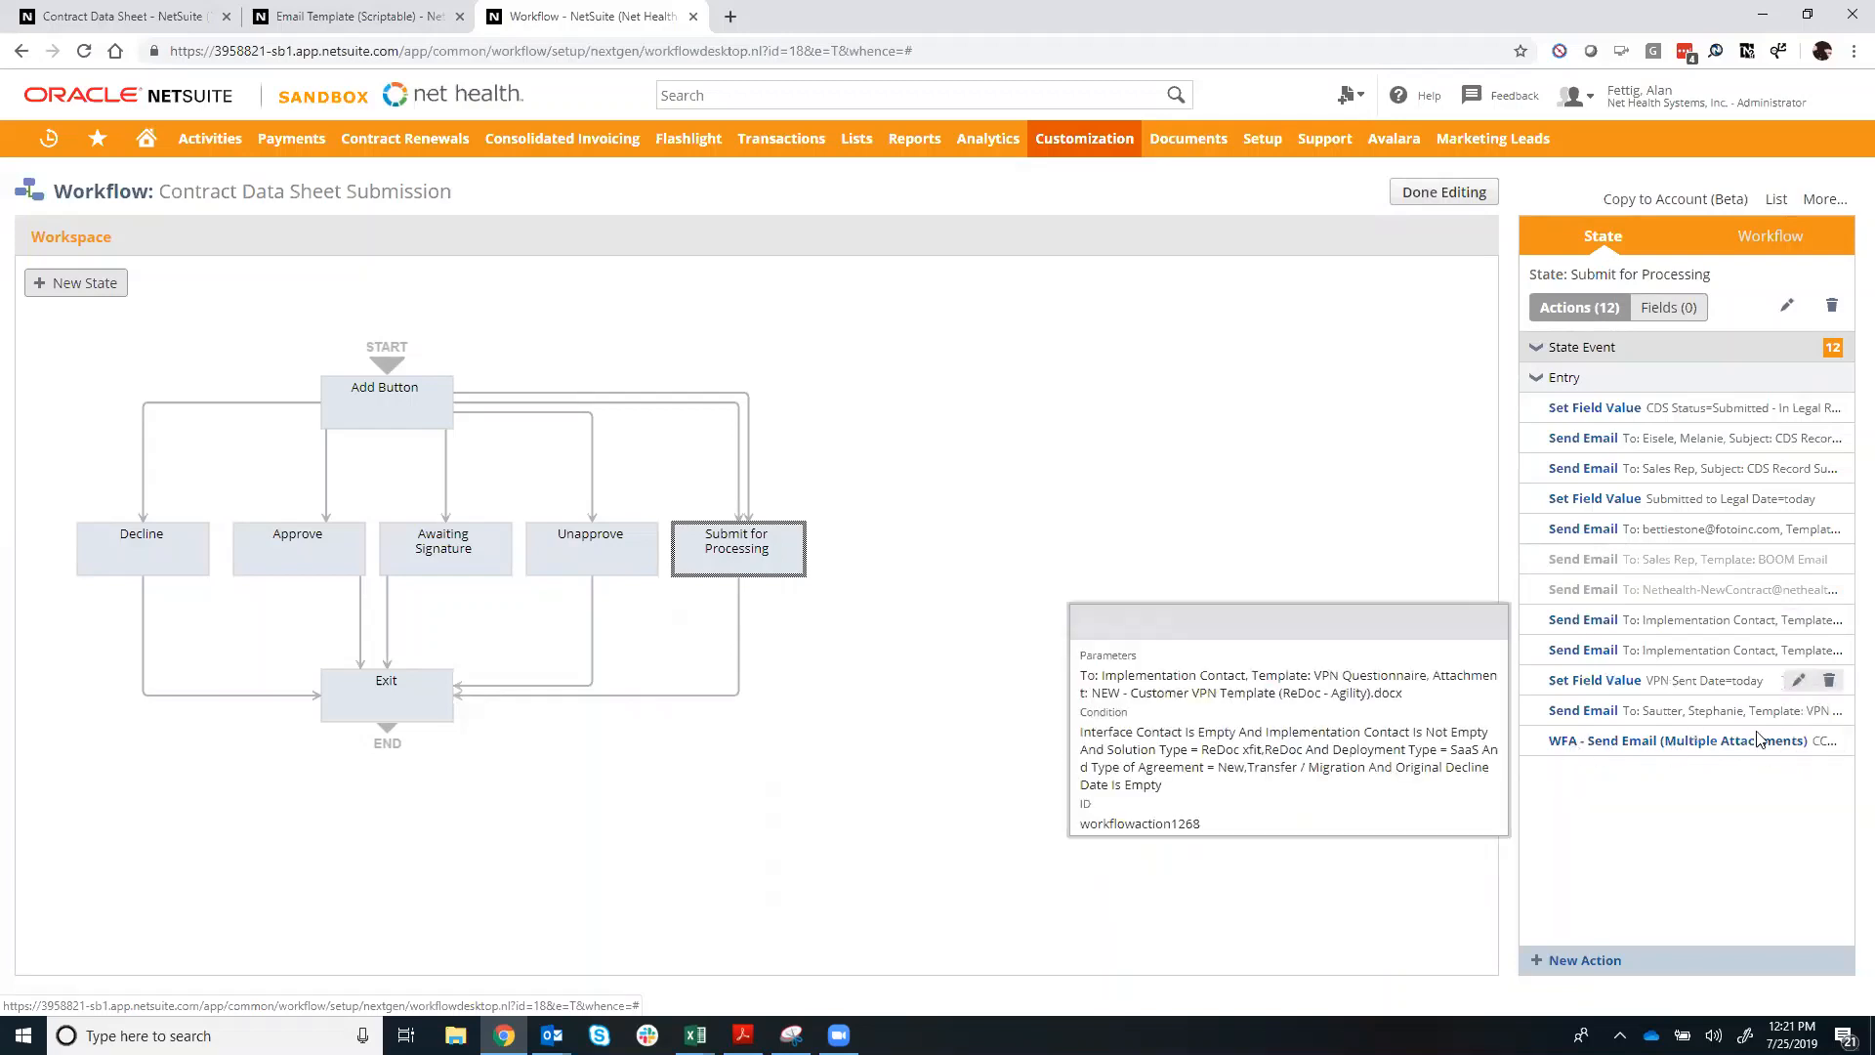
left_click(1798, 740)
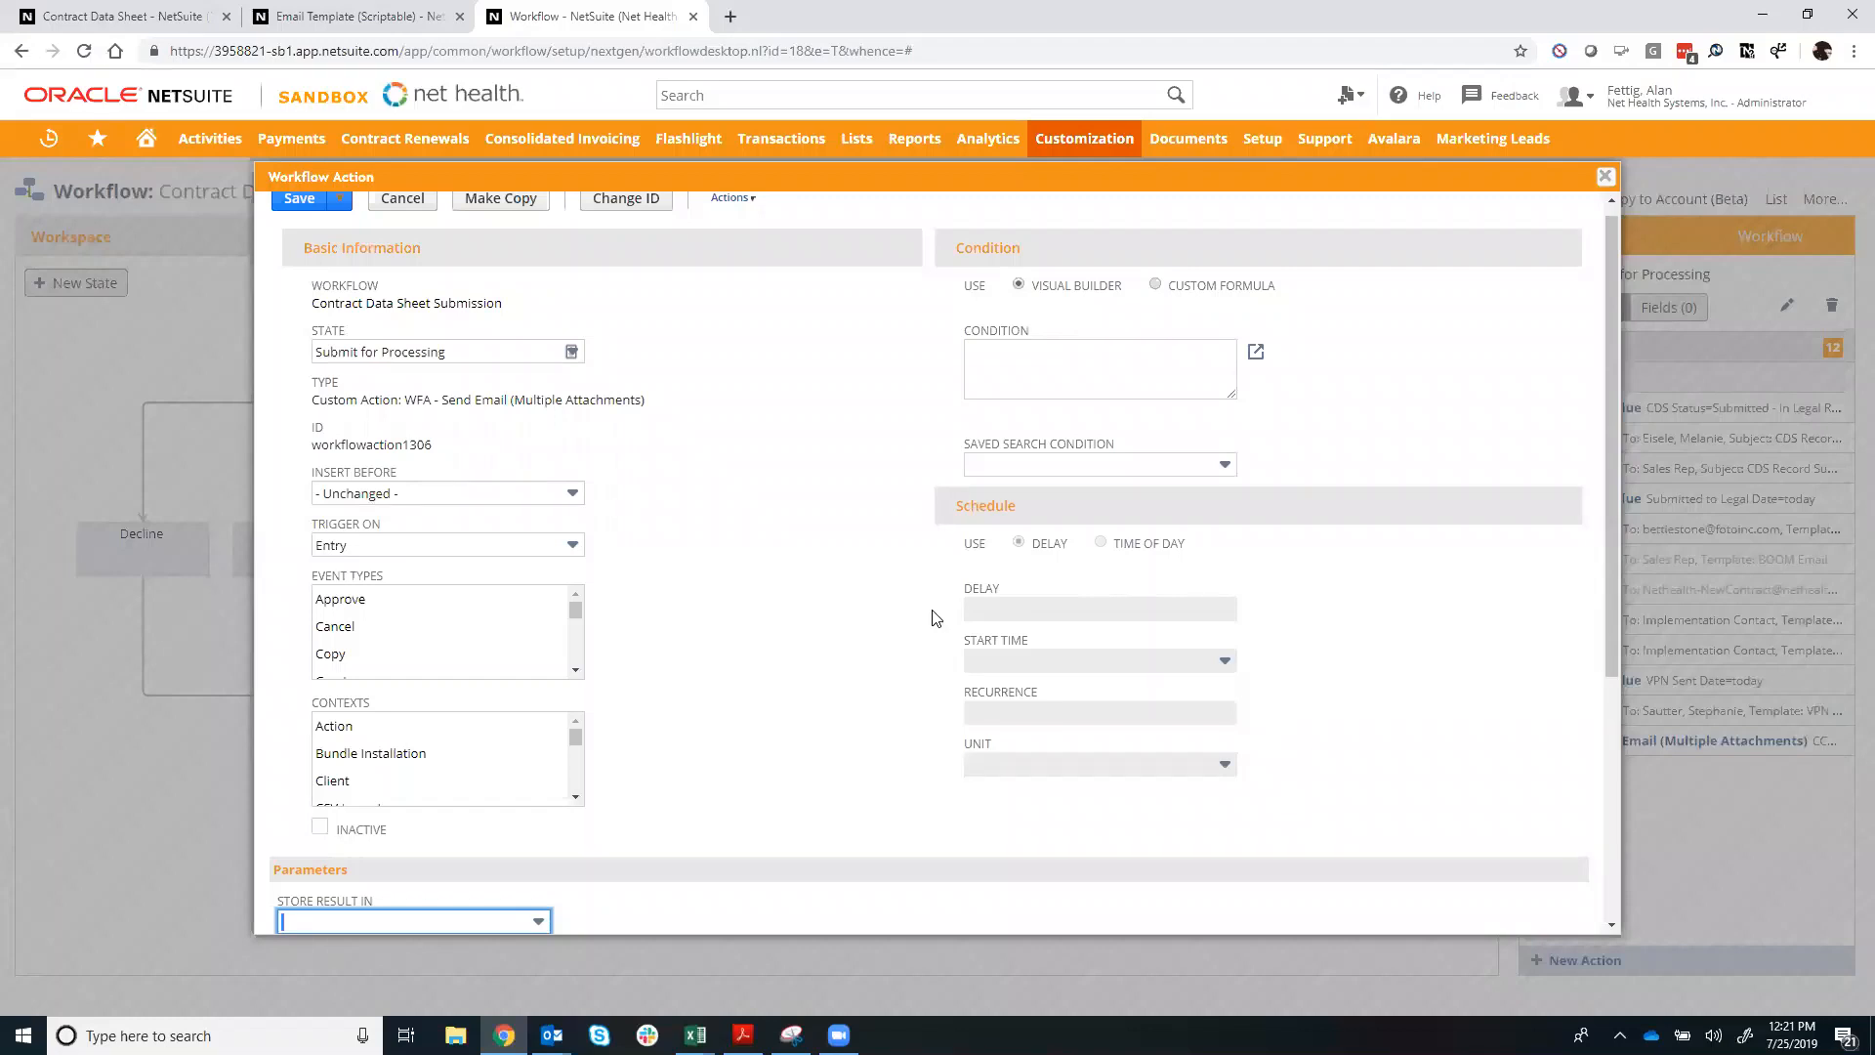
scroll(935, 618, "down", 1)
scroll(934, 618, "up", 2)
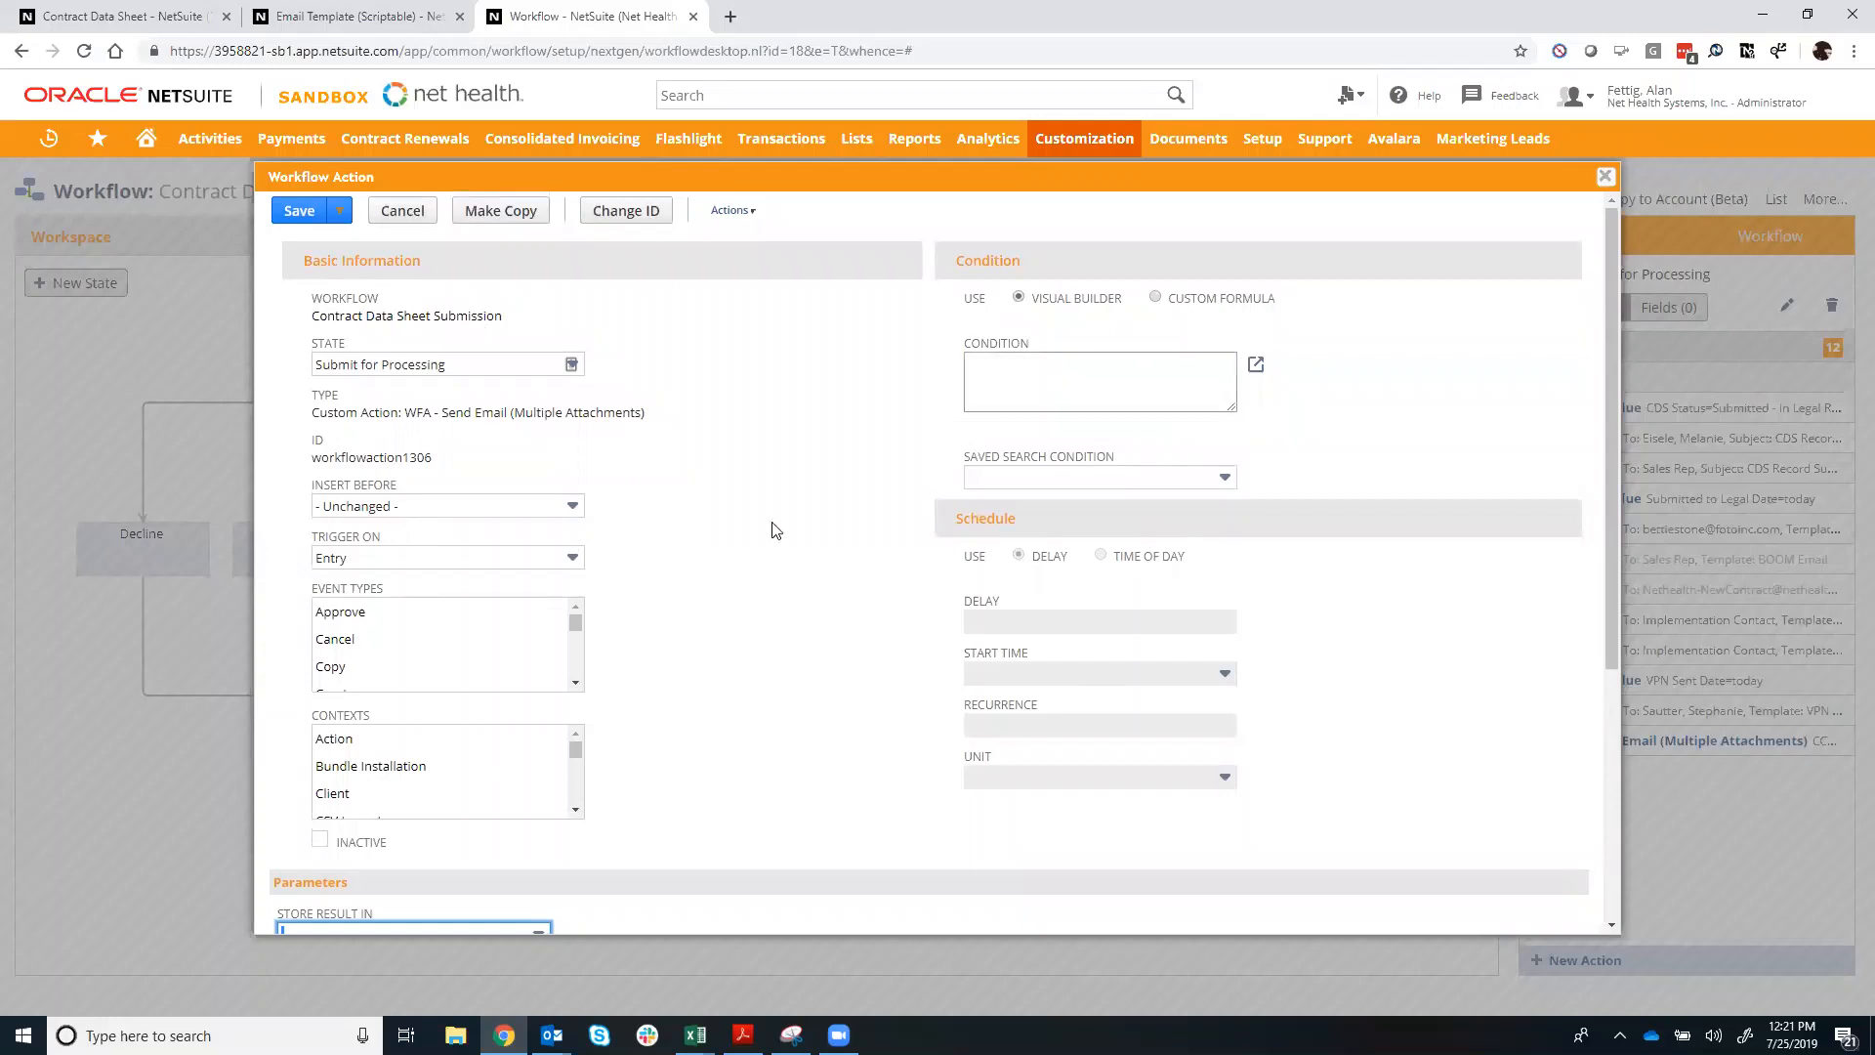
scroll(566, 564, "down", 1)
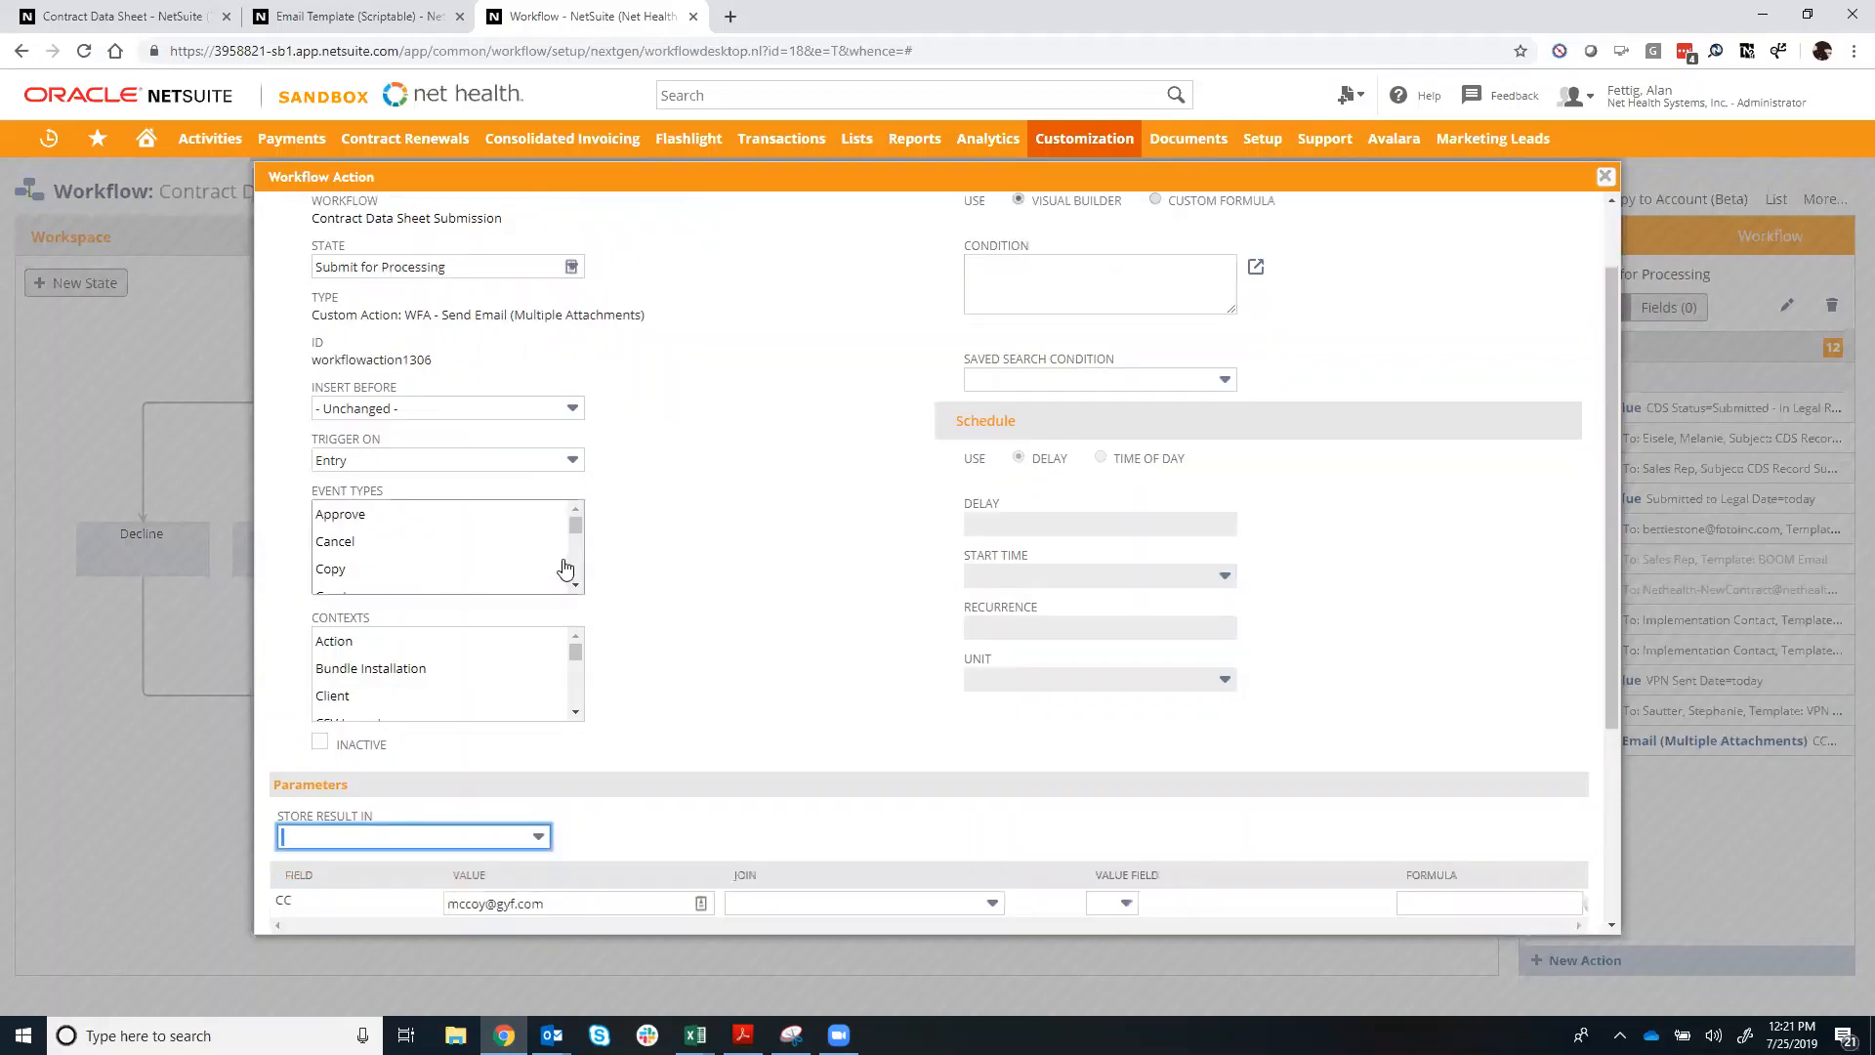
scroll(566, 565, "down", 2)
scroll(681, 612, "down", 3)
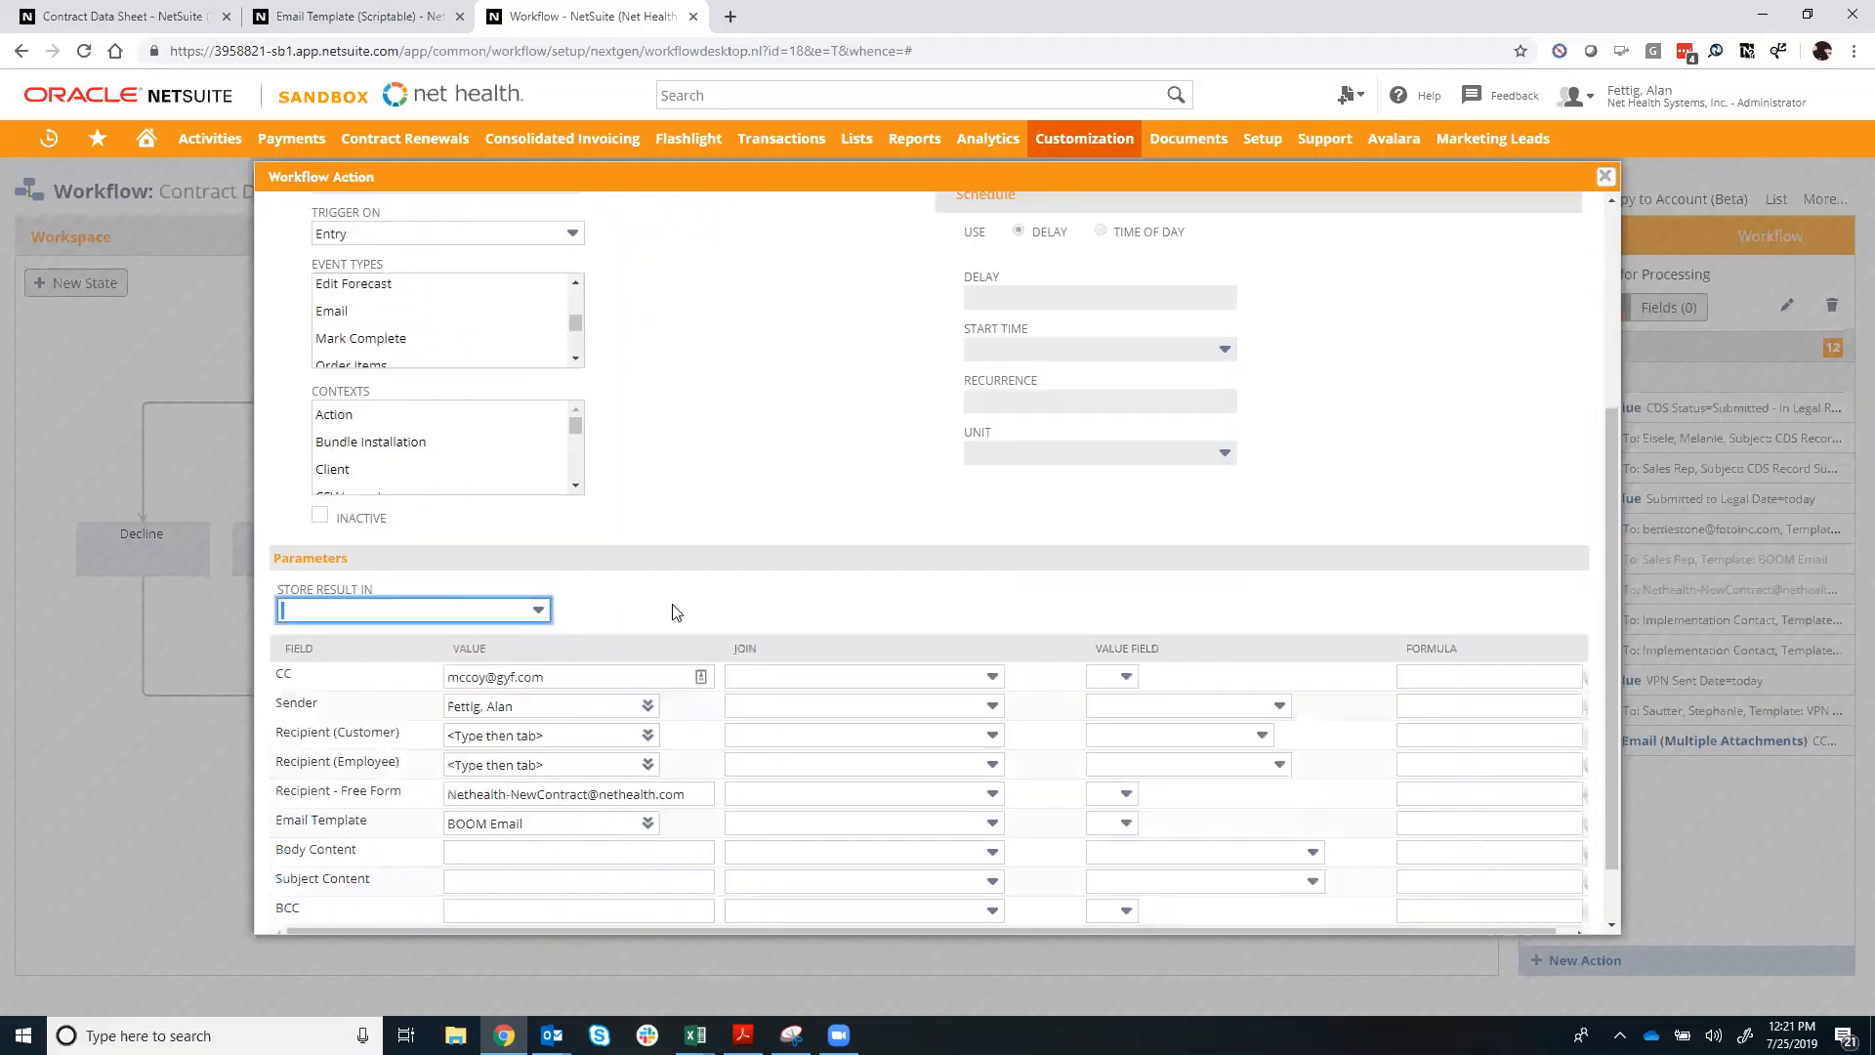